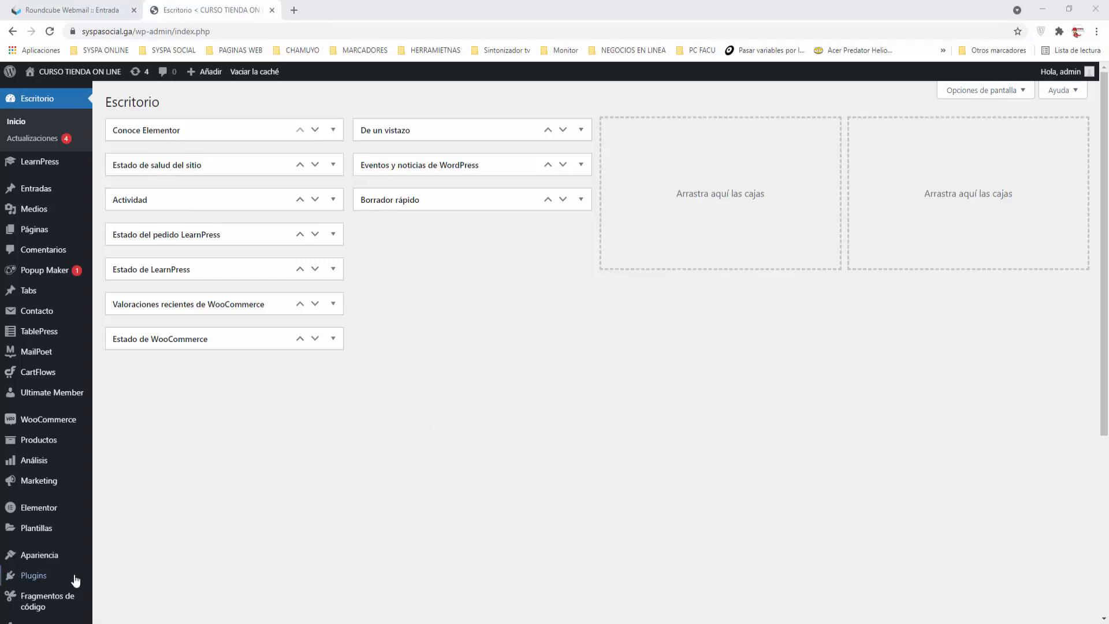
Step: Search the plugin directory for 'sendinblue', then install and activate the Sendinblue newsletter plugin
{"action": "mouse_move", "coordinate": [73, 577]}
{"action": "left_click", "coordinate": [125, 572]}
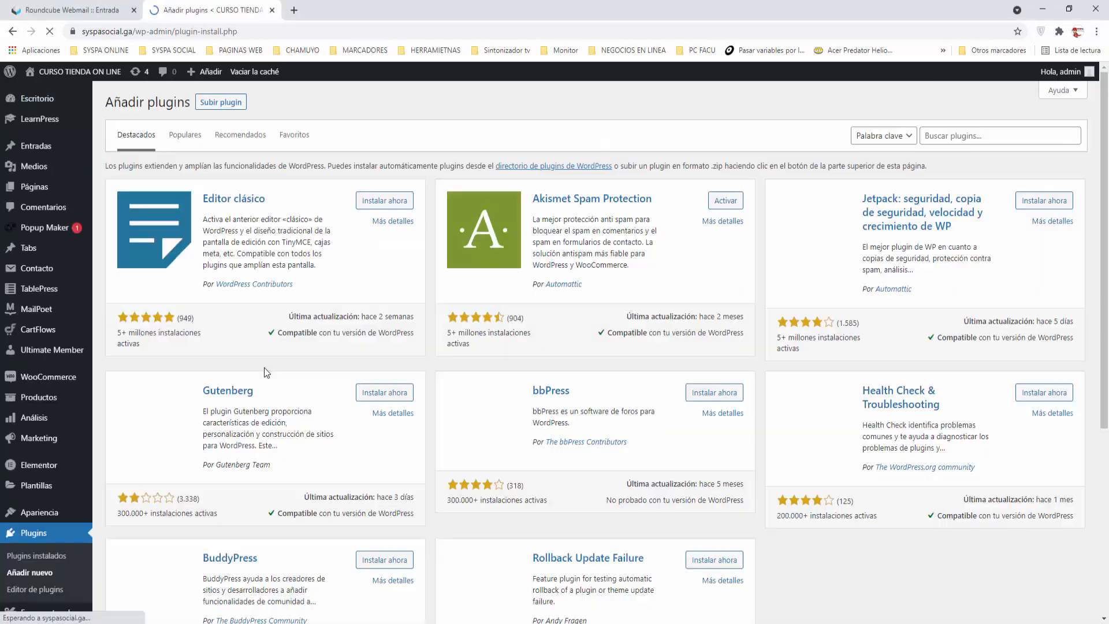
{"action": "left_click", "coordinate": [970, 136]}
{"action": "type", "text": "sendinblue"}
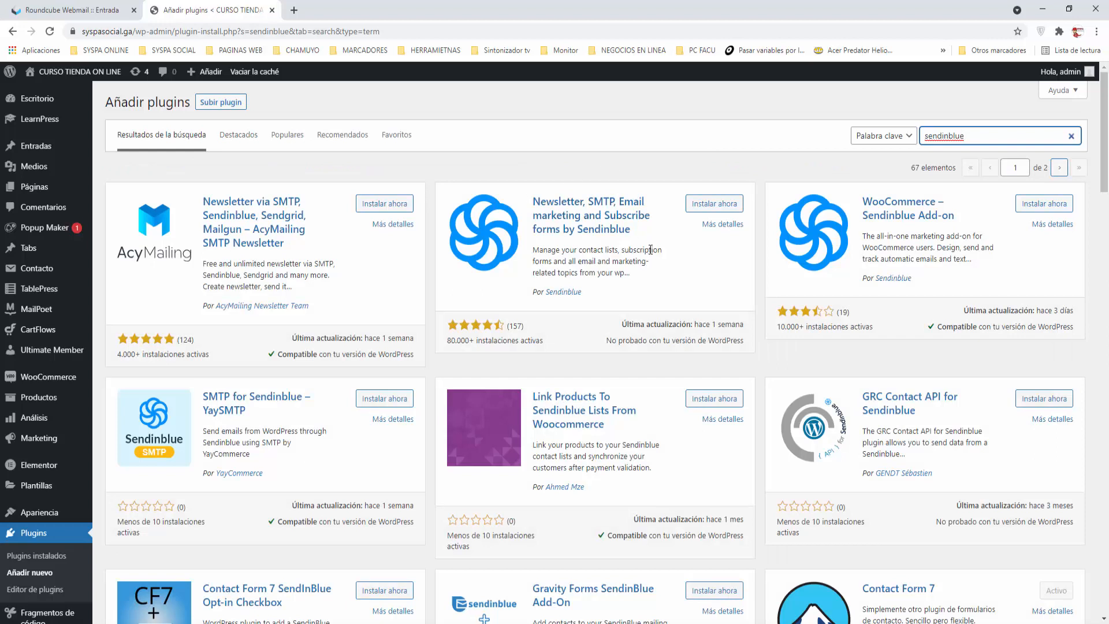
{"action": "left_click", "coordinate": [714, 205]}
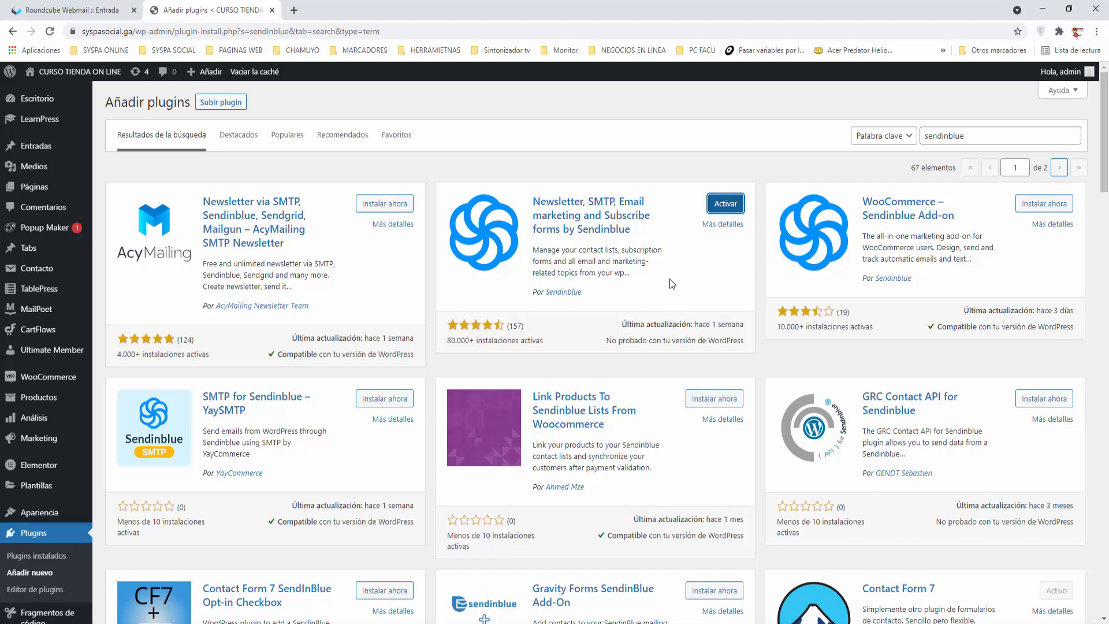
{"action": "left_click", "coordinate": [724, 206]}
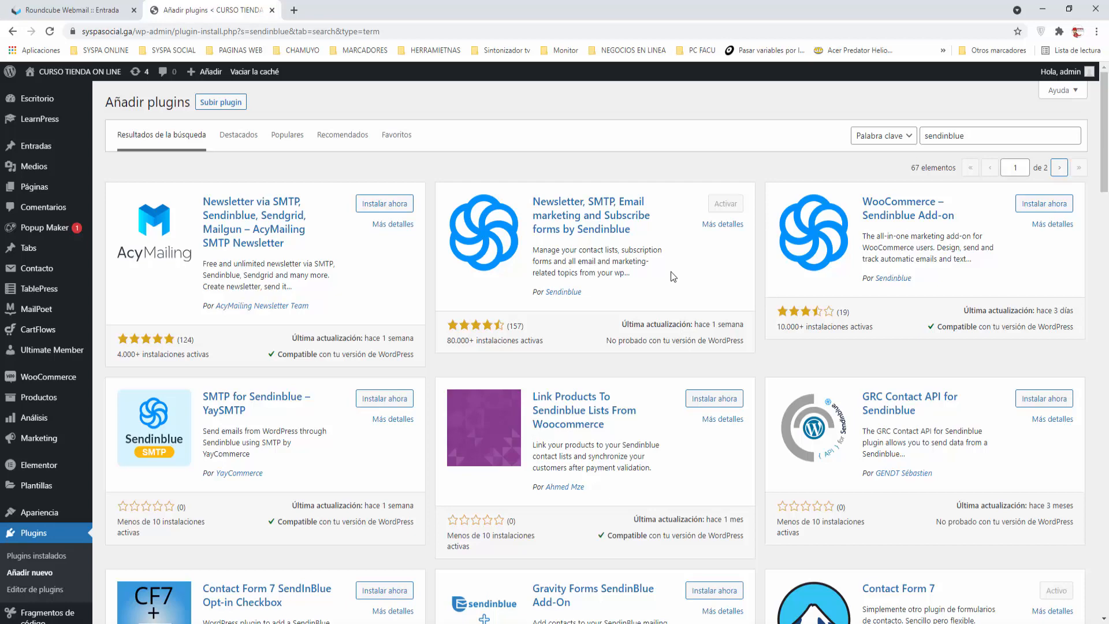
Step: Open the Sendinblue plugin's Home page and start creating a new Sendinblue account
{"action": "mouse_move", "coordinate": [39, 312]}
{"action": "scroll", "coordinate": [40, 318], "scroll_direction": "down", "scroll_amount": 3}
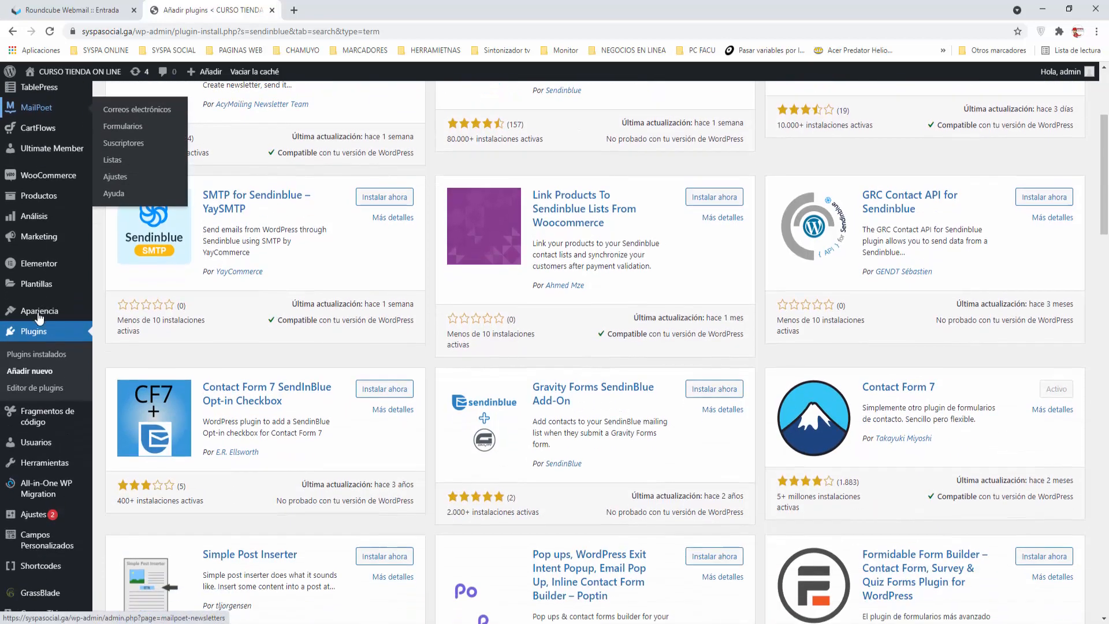
{"action": "scroll", "coordinate": [57, 324], "scroll_direction": "down", "scroll_amount": 3}
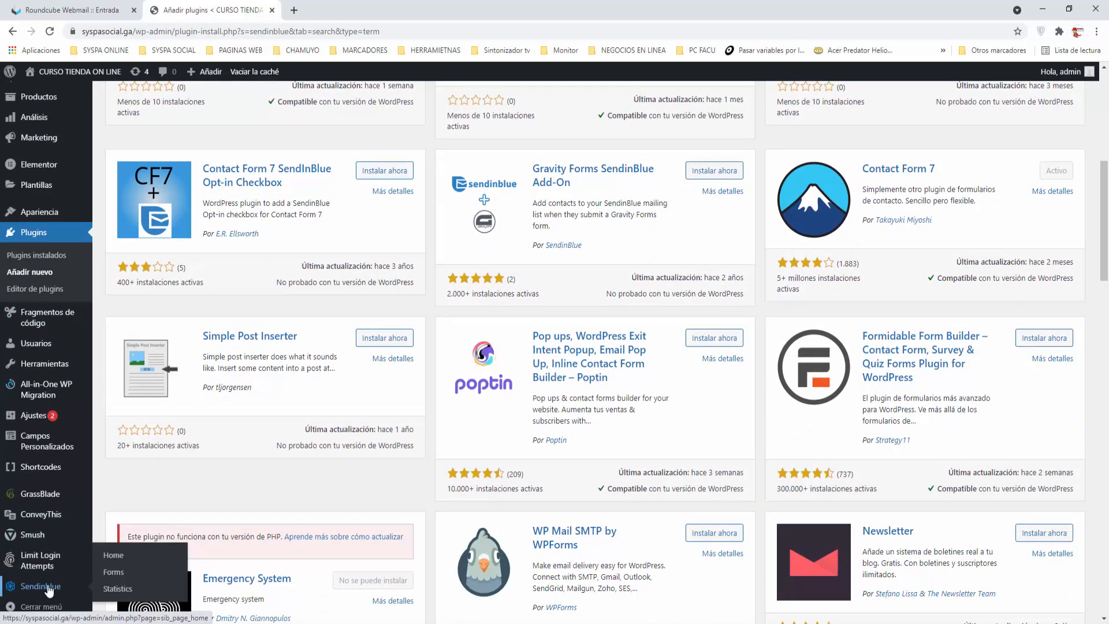
{"action": "left_click", "coordinate": [49, 588]}
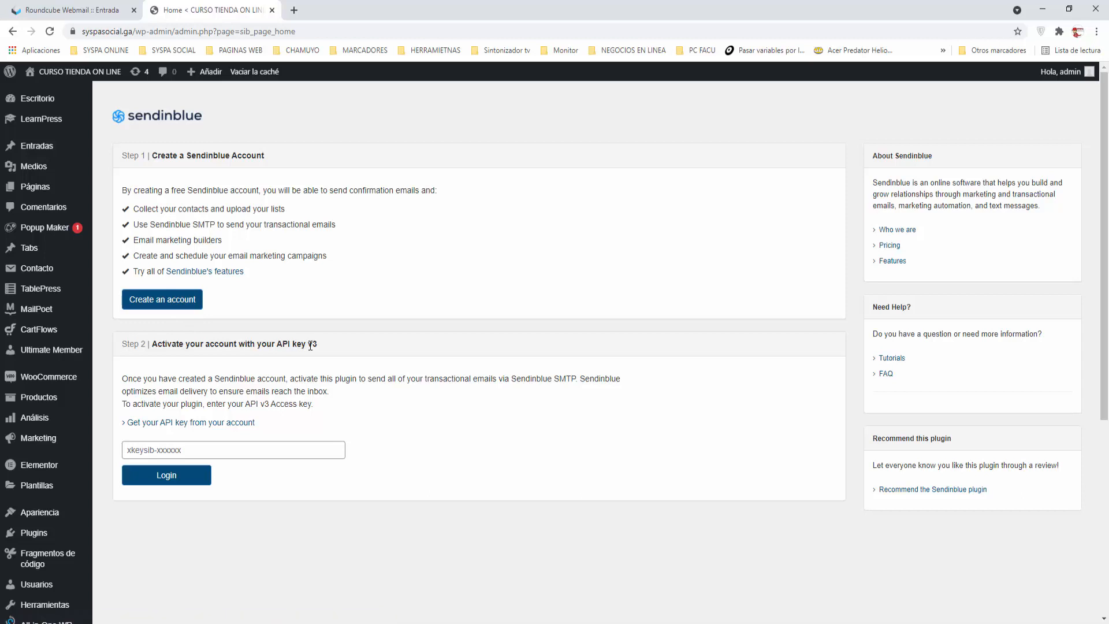
{"action": "left_click", "coordinate": [162, 301]}
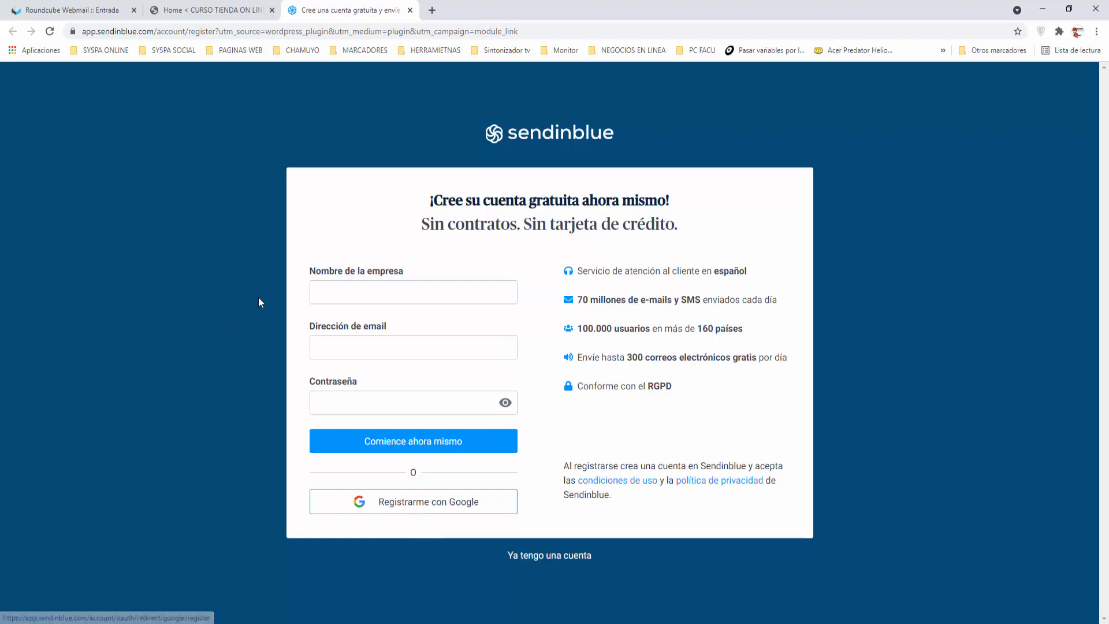
Step: Submit the free sign-up with the company name, contact e-mail and account password
{"action": "left_click", "coordinate": [313, 296]}
{"action": "type", "text": "syspa ga"}
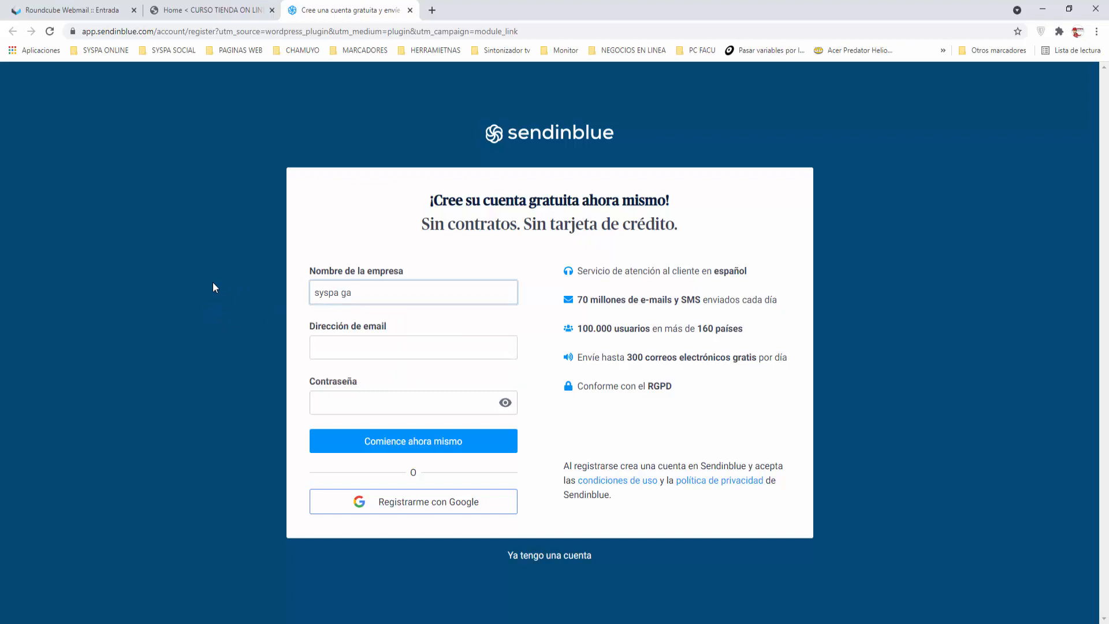
{"action": "key", "text": "Tab"}
{"action": "type", "text": "con"}
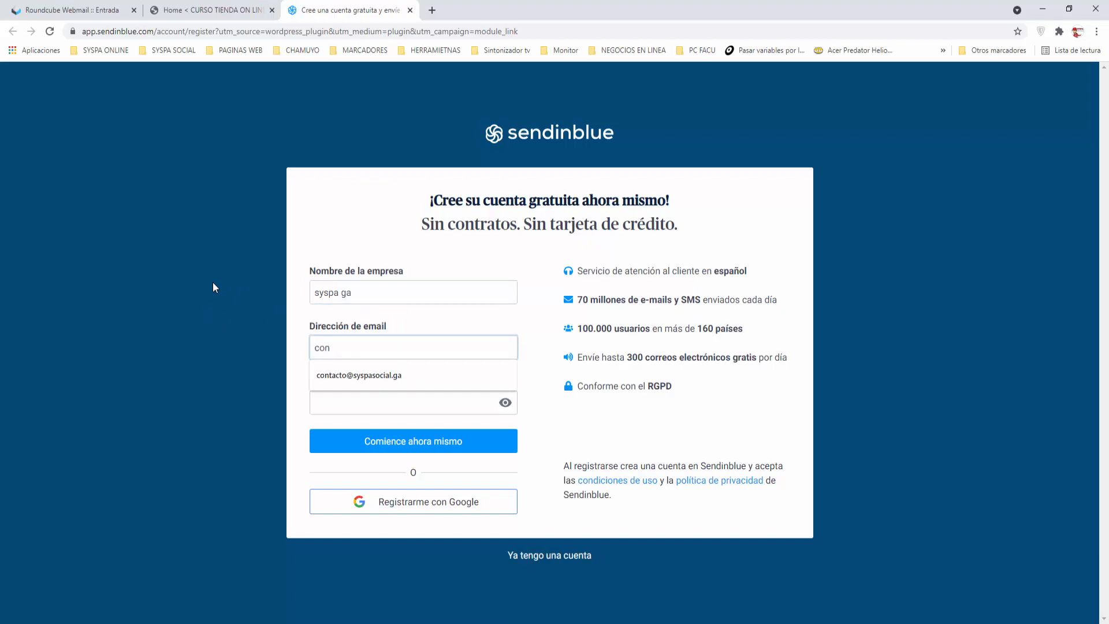
{"action": "left_click", "coordinate": [333, 375]}
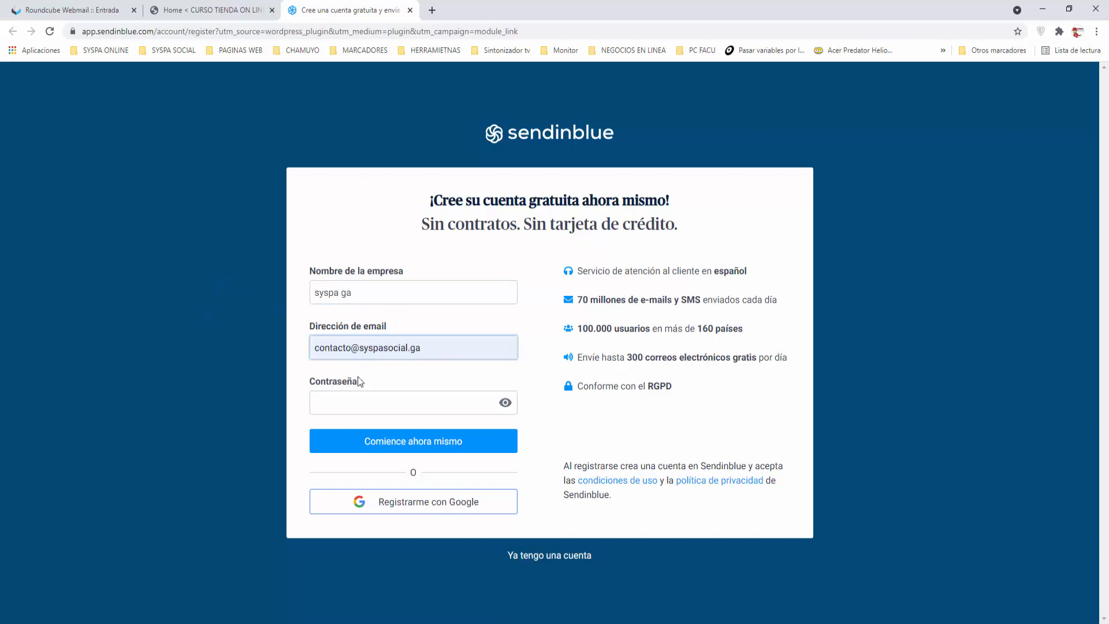
{"action": "left_click", "coordinate": [360, 406]}
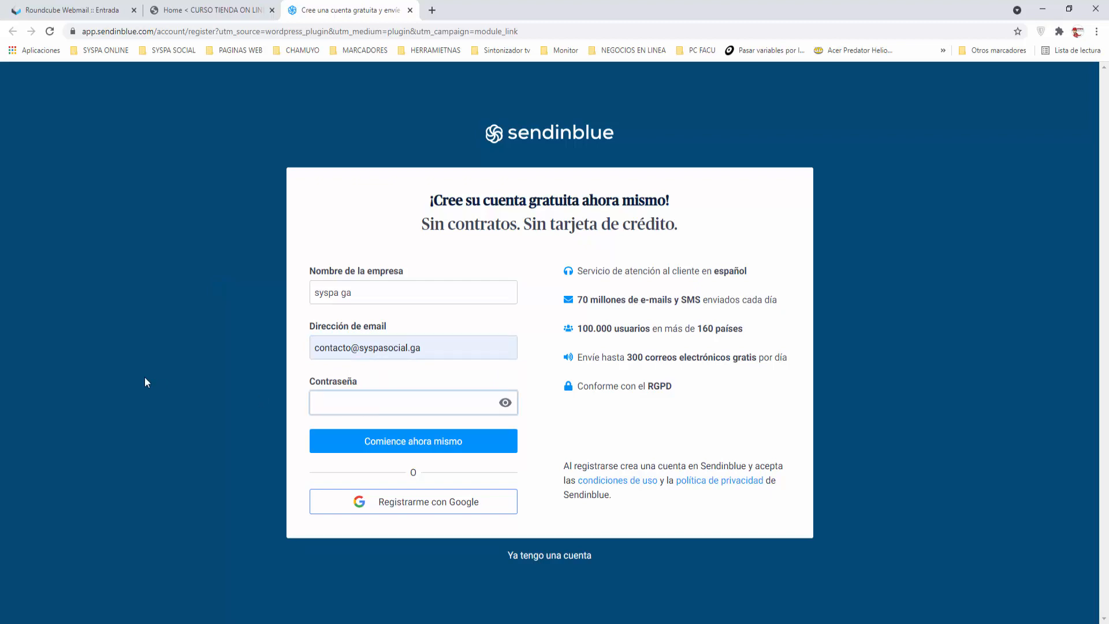
{"action": "type", "text": "•••••••••"}
{"action": "left_click", "coordinate": [423, 442]}
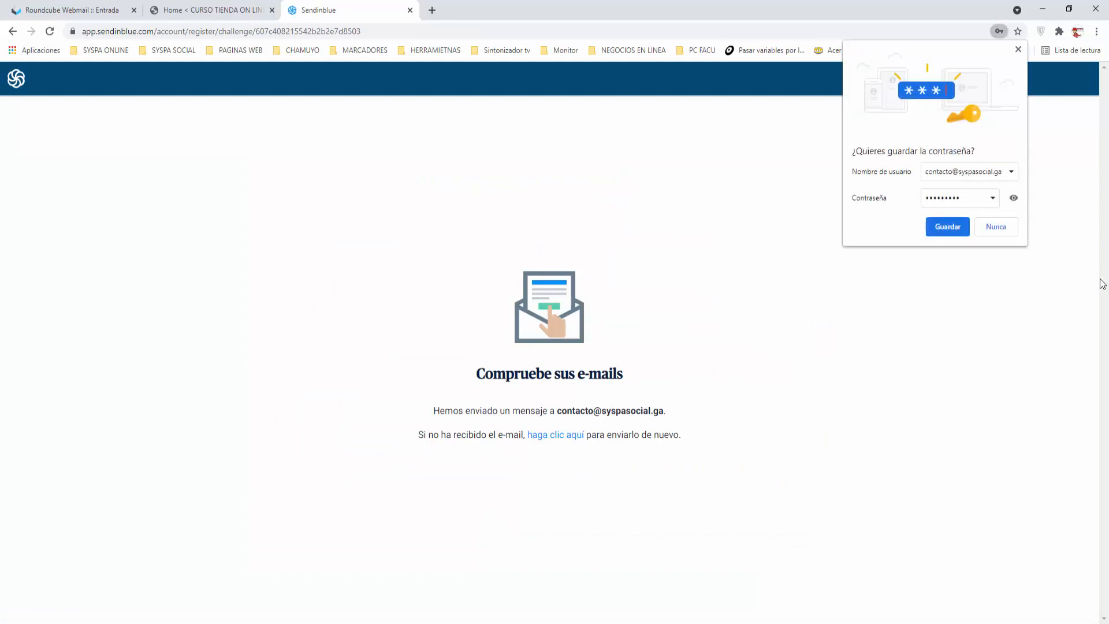
{"action": "left_click", "coordinate": [1018, 49]}
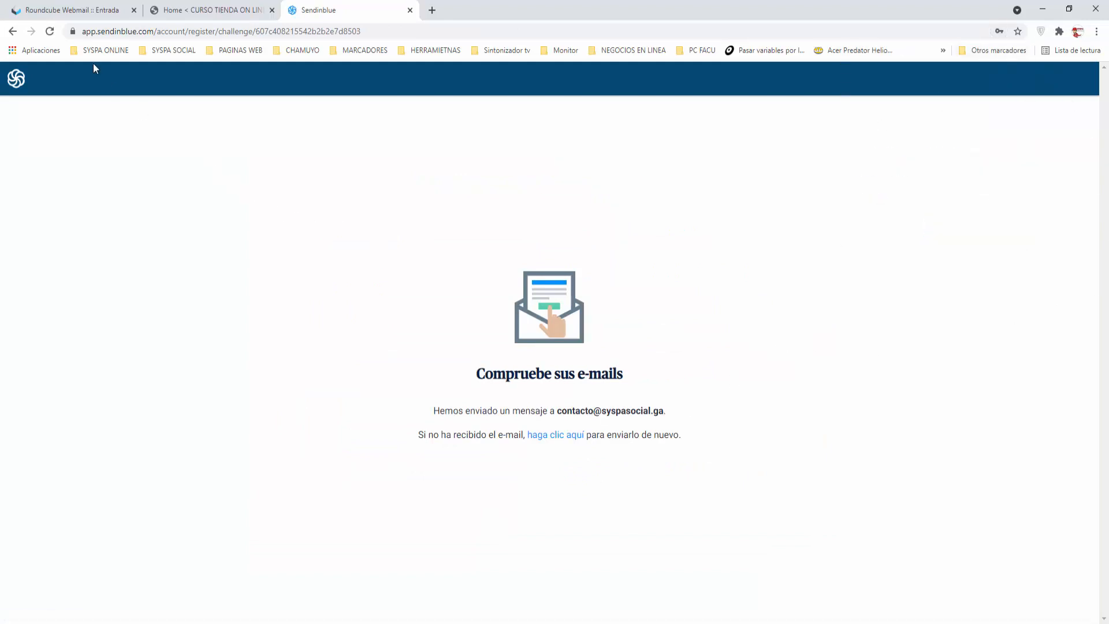
{"action": "left_click", "coordinate": [72, 9]}
Step: Refresh the inbox, open '[Sendinblue] Completa tu registro' and confirm the e-mail address
{"action": "left_click", "coordinate": [448, 75]}
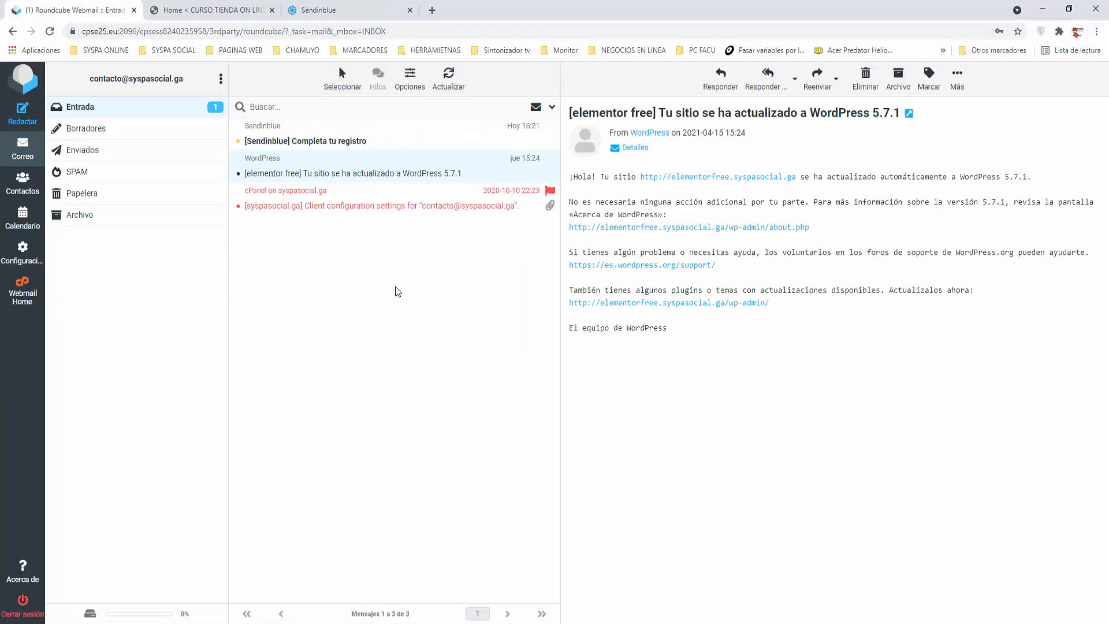
{"action": "left_click", "coordinate": [306, 145]}
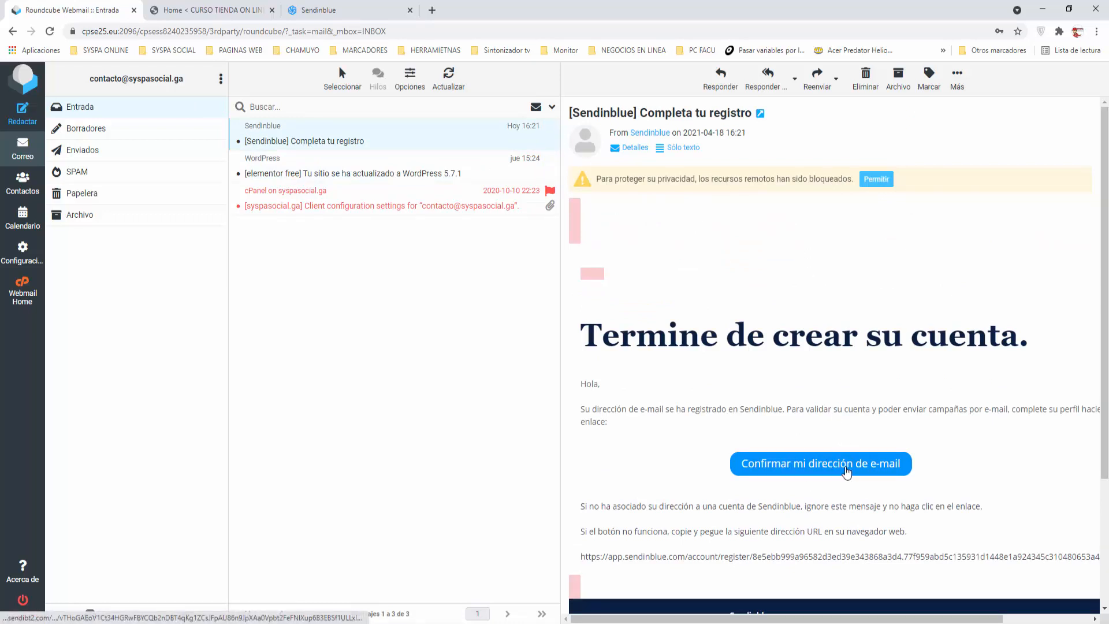
{"action": "left_click", "coordinate": [819, 467]}
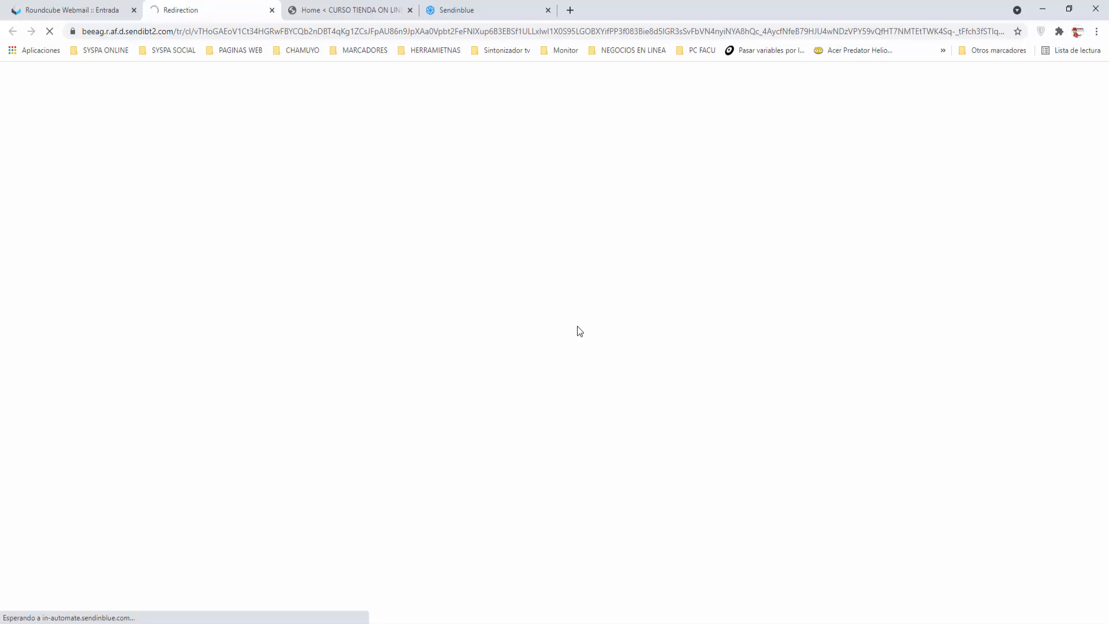
{"action": "left_click", "coordinate": [548, 10]}
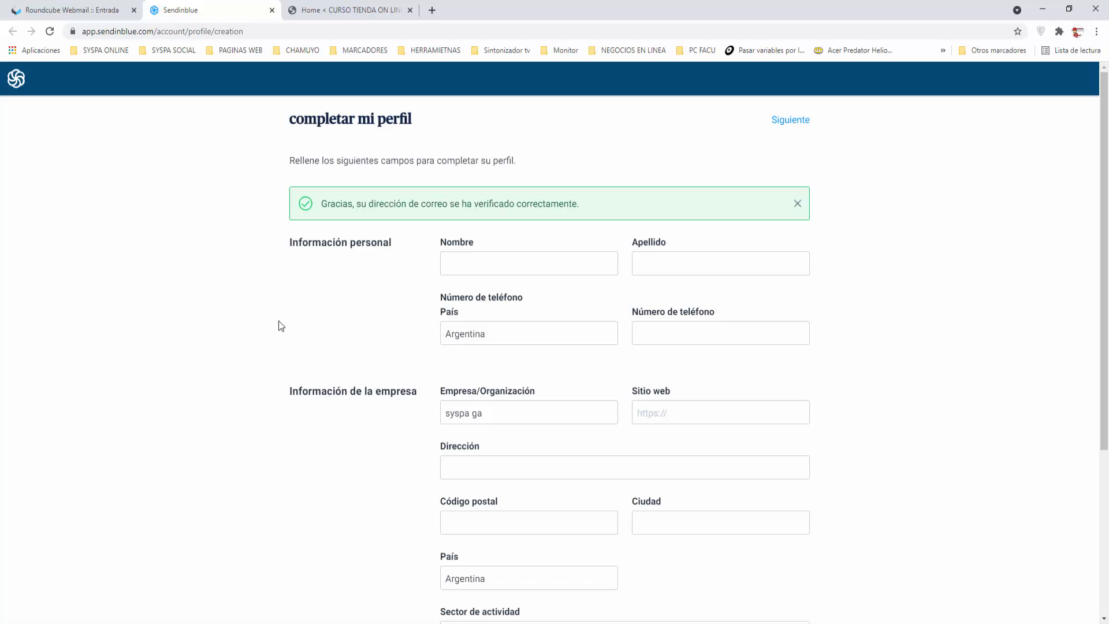
{"action": "left_click", "coordinate": [467, 265]}
{"action": "type", "text": "syspa"}
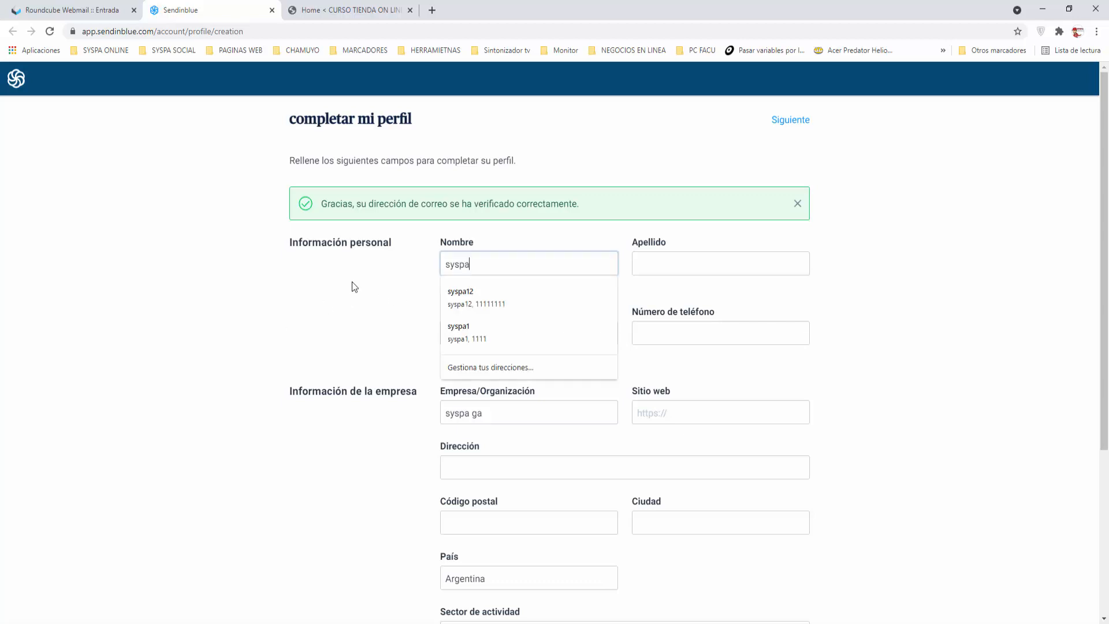
{"action": "key", "text": "Tab"}
{"action": "type", "text": "ga"}
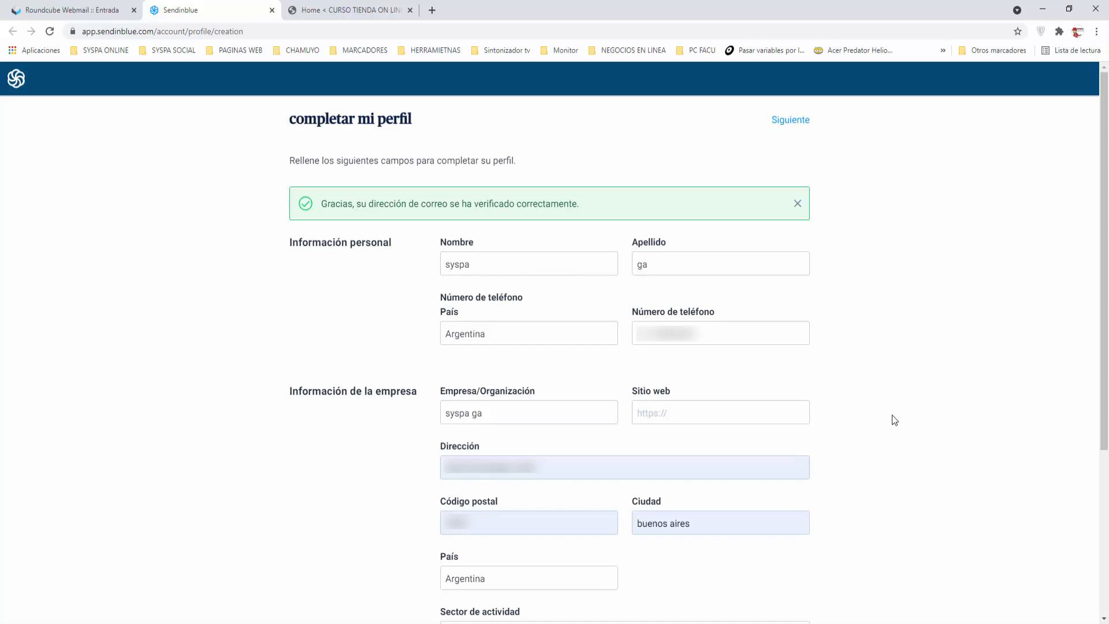
{"action": "left_click", "coordinate": [654, 416]}
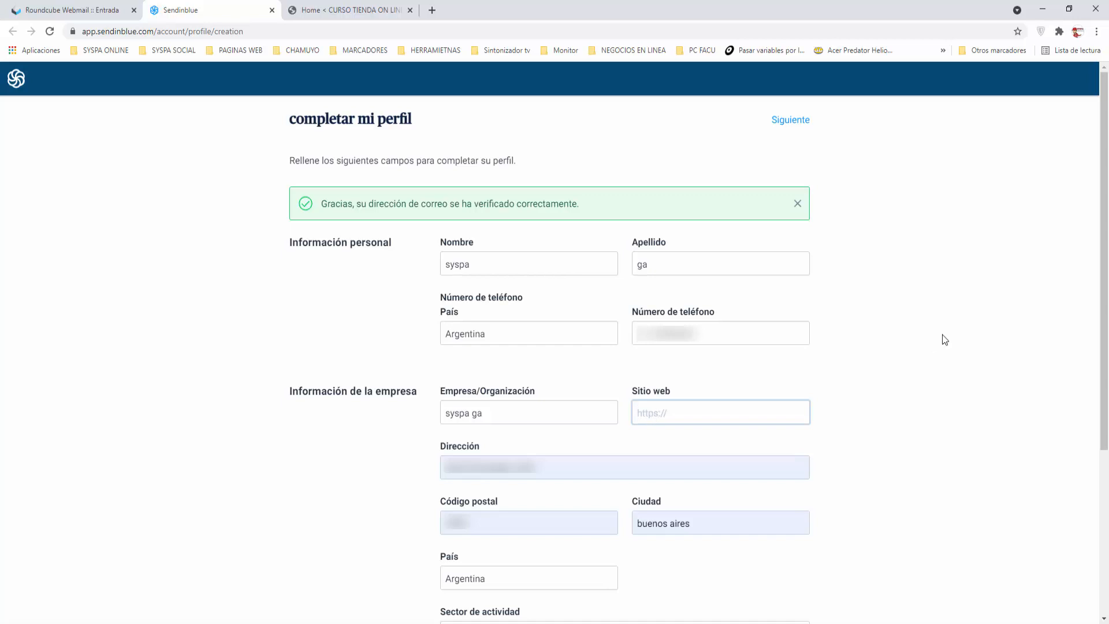
{"action": "type", "text": "https://syspasocial.ga"}
{"action": "left_click", "coordinate": [940, 348]}
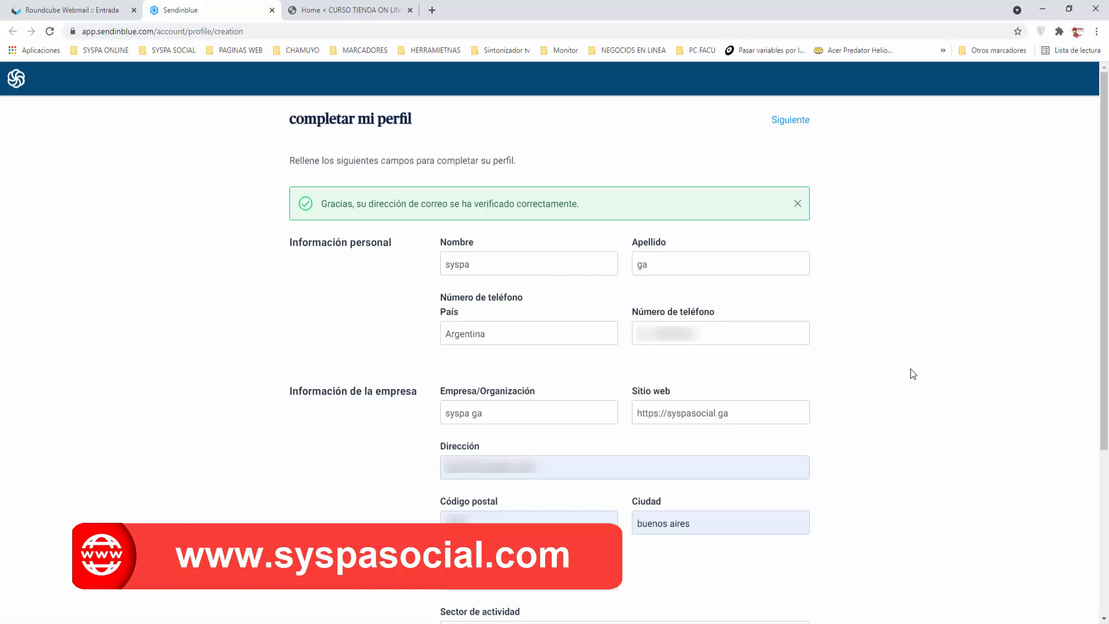
Step: Choose sector Otros, size 0-1 empleado, 100 contacts, accept the terms and submit the profile
{"action": "scroll", "coordinate": [910, 369], "scroll_direction": "down", "scroll_amount": 4}
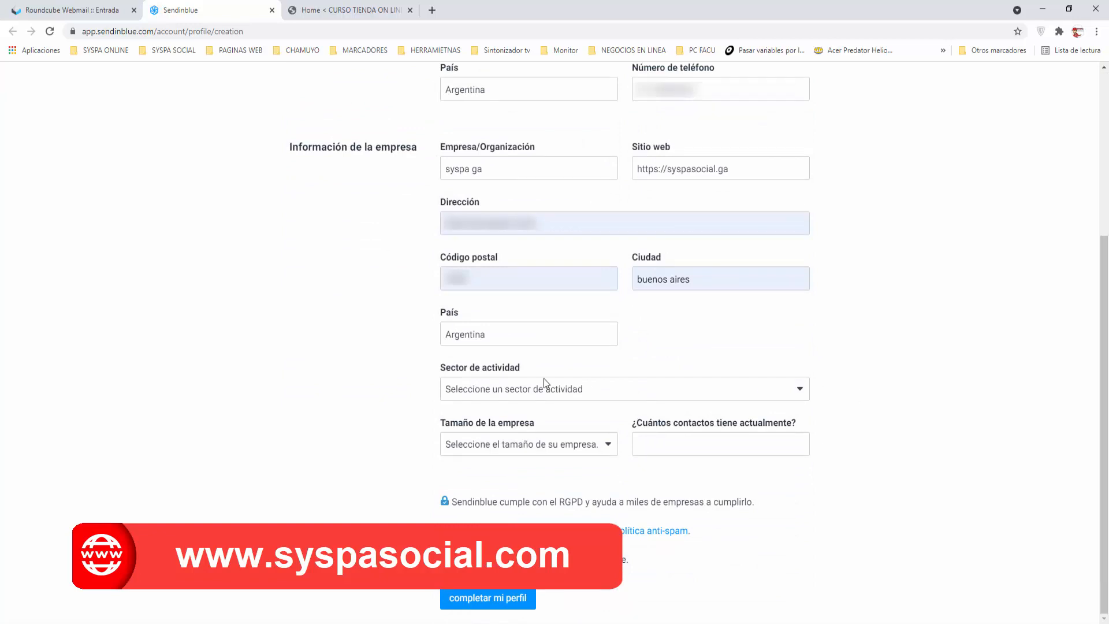
{"action": "left_click", "coordinate": [803, 388]}
{"action": "left_click", "coordinate": [498, 500]}
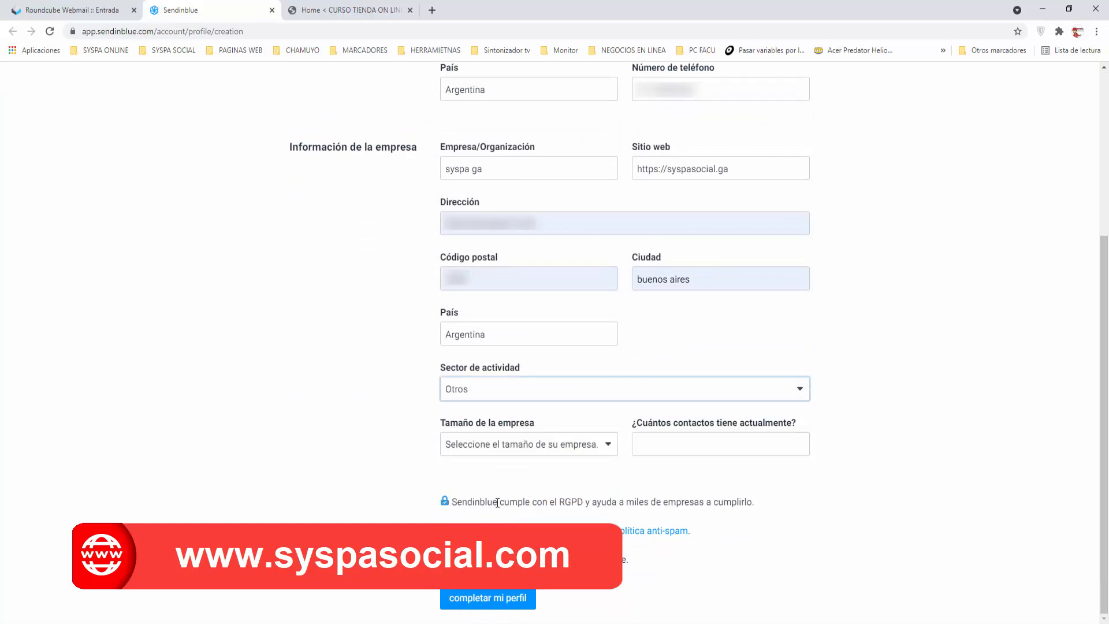
{"action": "left_click", "coordinate": [545, 445]}
{"action": "left_click", "coordinate": [484, 474]}
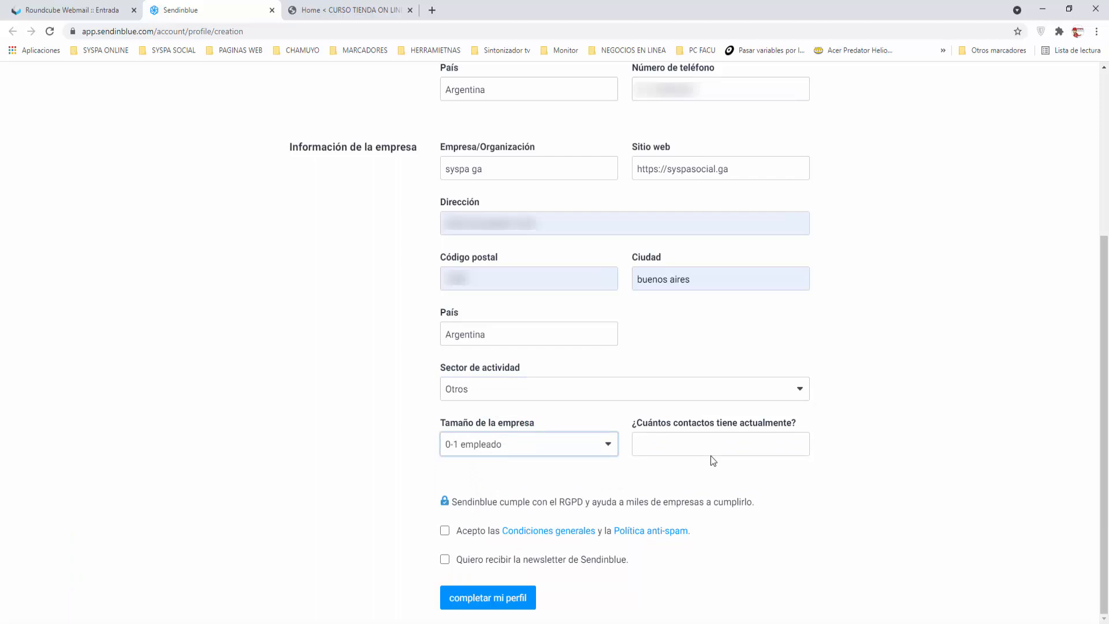
{"action": "left_click", "coordinate": [639, 443]}
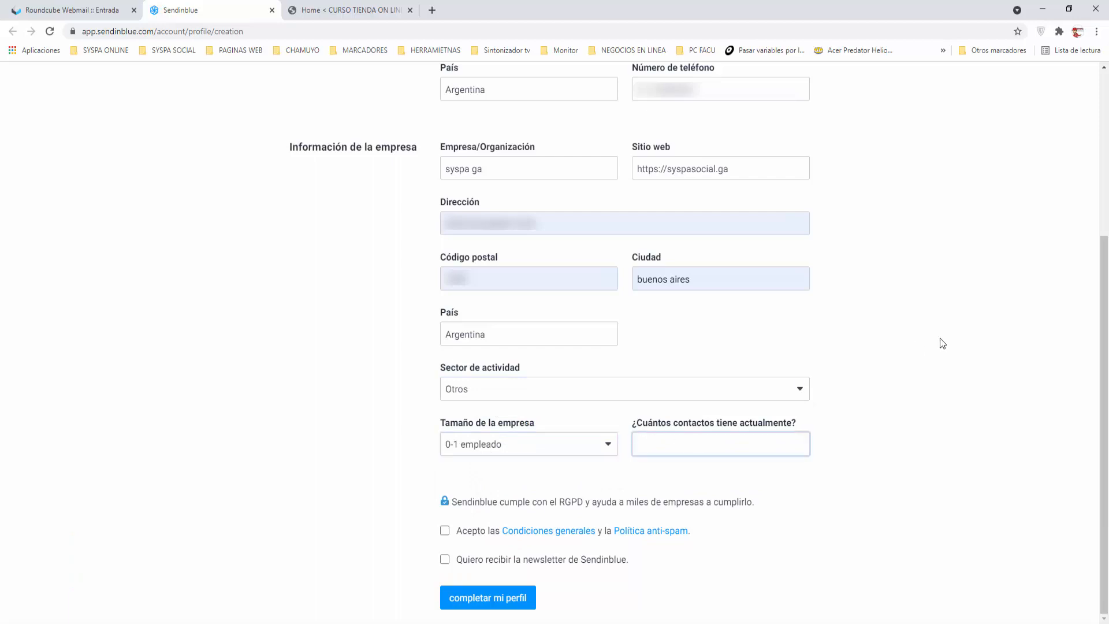
{"action": "type", "text": "100"}
{"action": "left_click", "coordinate": [941, 339]}
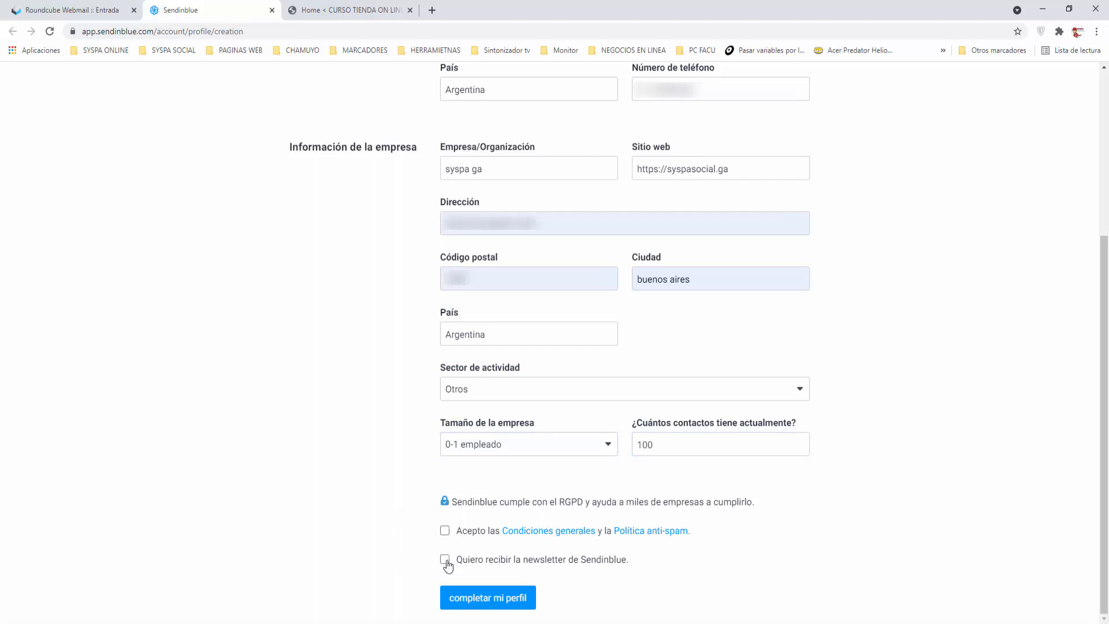
{"action": "left_click", "coordinate": [445, 530]}
{"action": "left_click", "coordinate": [479, 598]}
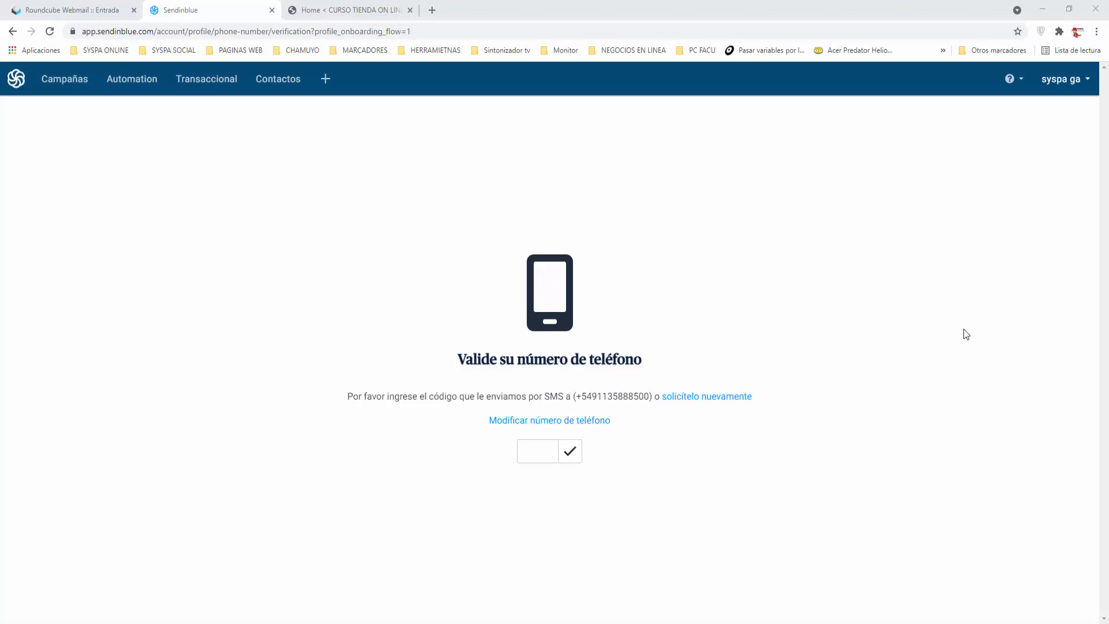
Step: Enter the SMS verification code received by phone and submit it
{"action": "left_click", "coordinate": [537, 451]}
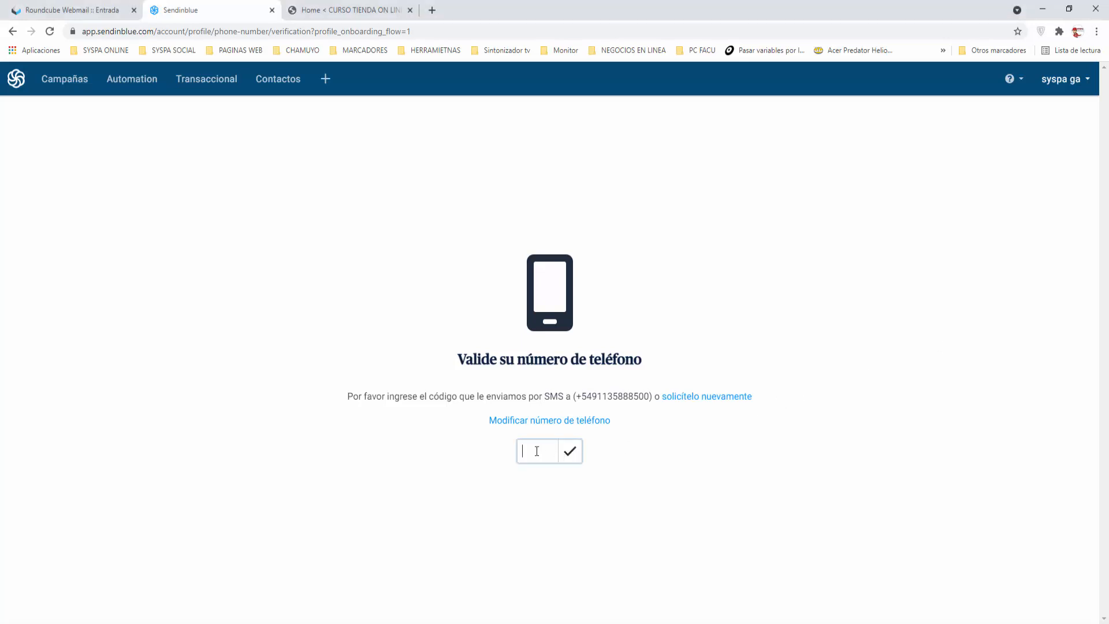
{"action": "left_click", "coordinate": [569, 455]}
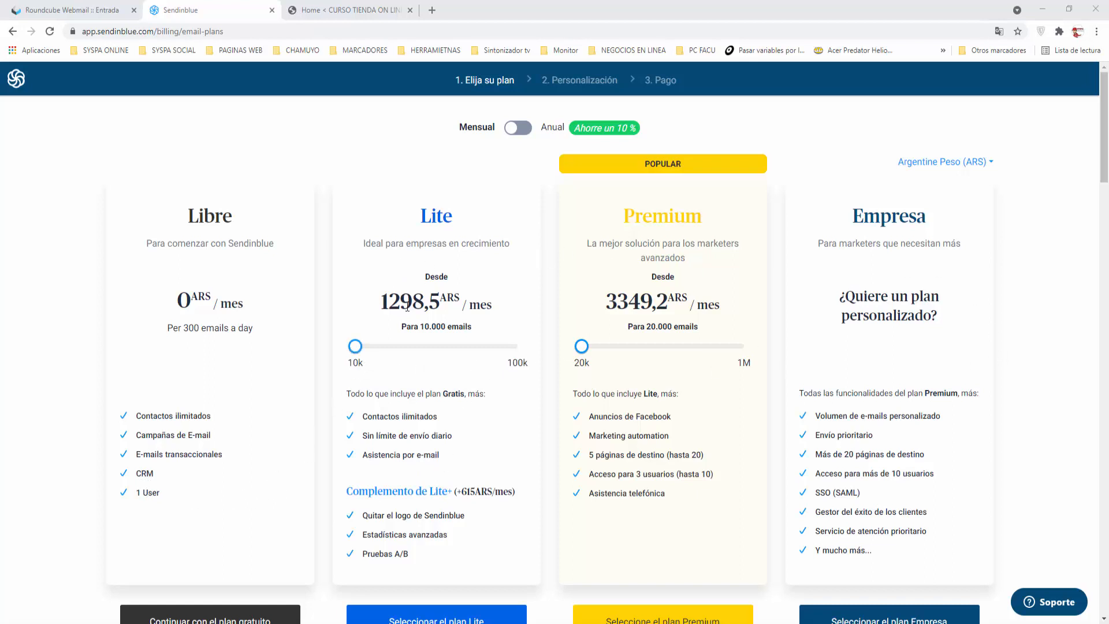
Step: Continue with the free Libre plan to reach the Tablero dashboard
{"action": "left_click", "coordinate": [354, 345]}
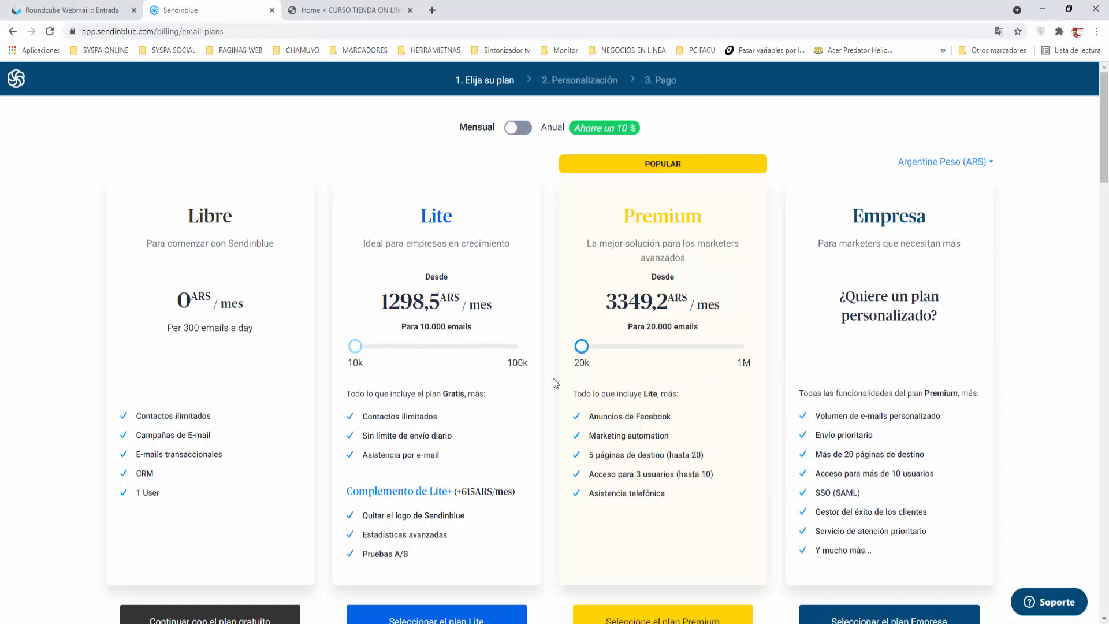
{"action": "scroll", "coordinate": [238, 414], "scroll_direction": "down", "scroll_amount": 1}
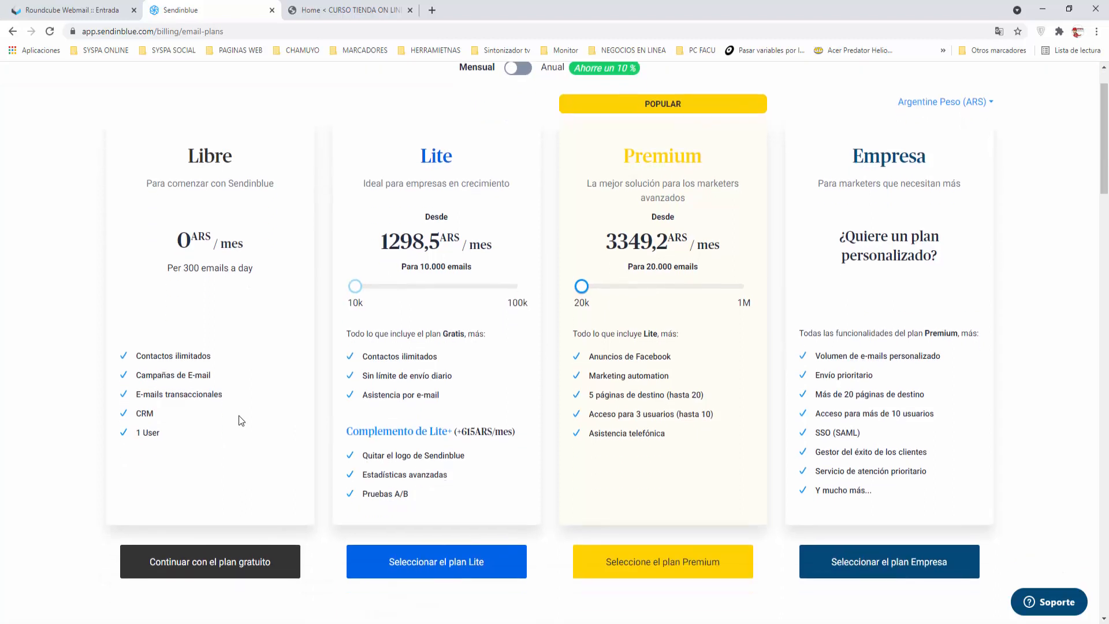
{"action": "left_click", "coordinate": [204, 562]}
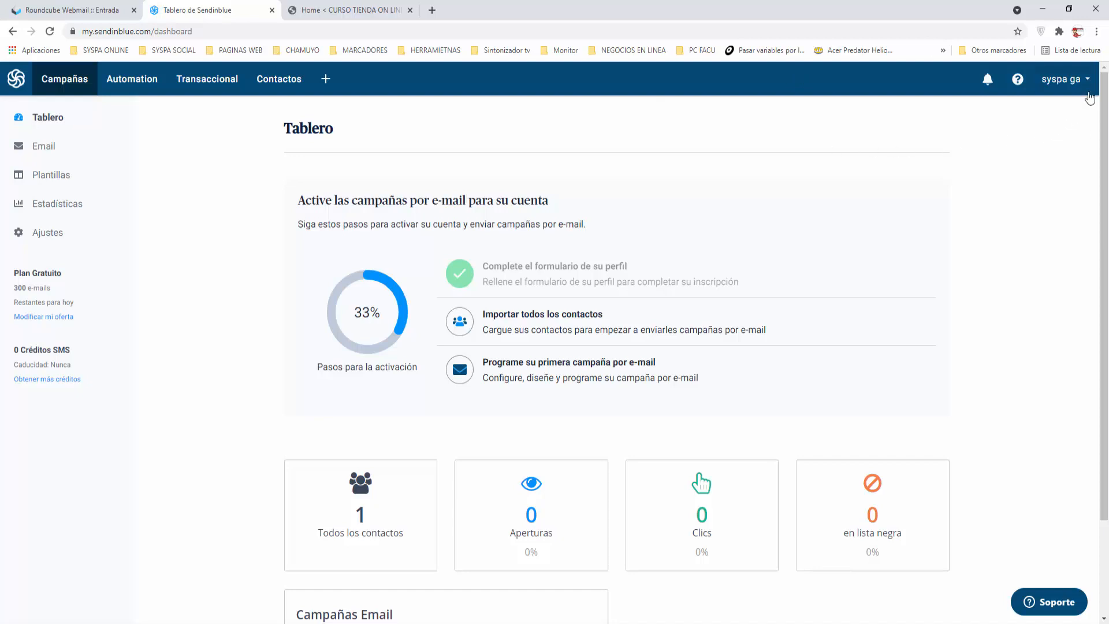
Step: Copy the v3 API key from the SMTP & API settings and return to WordPress
{"action": "left_click", "coordinate": [1076, 81]}
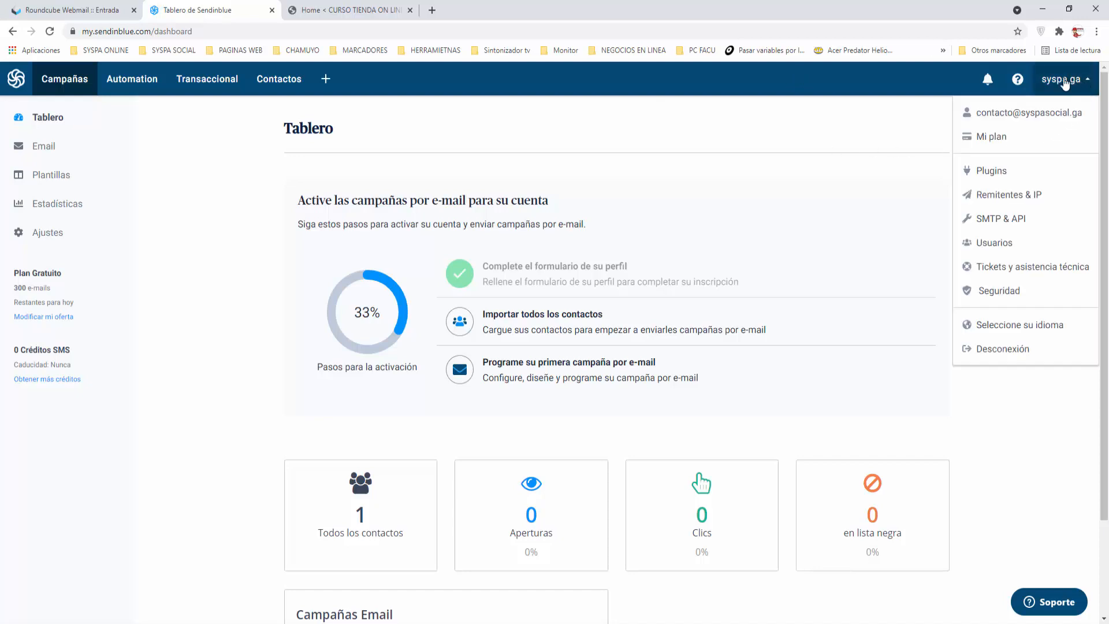
{"action": "left_click", "coordinate": [1000, 223]}
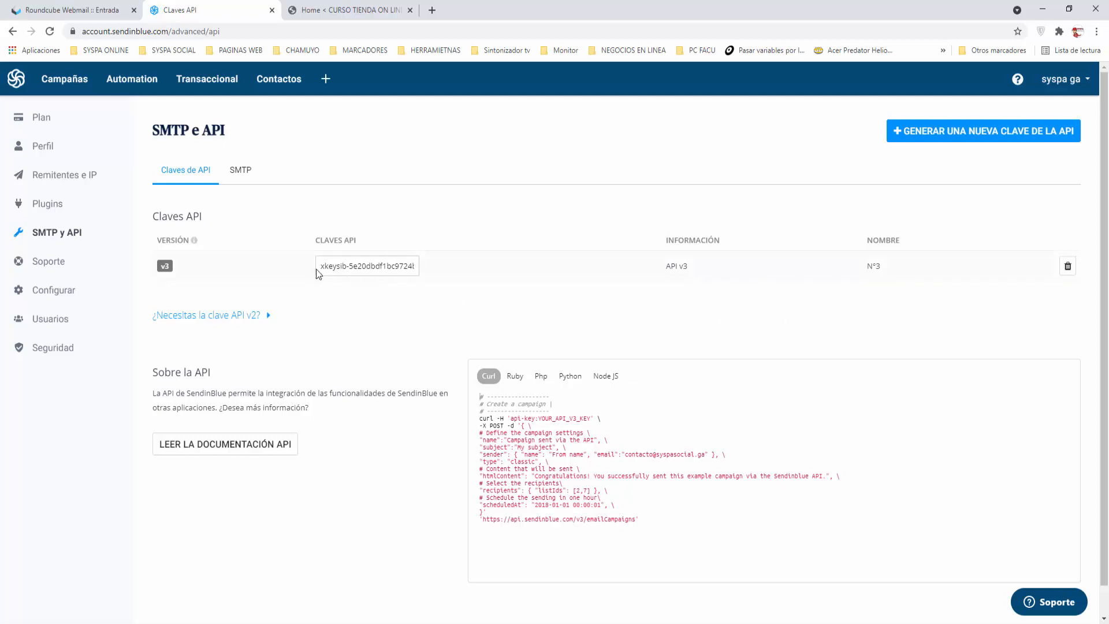
{"action": "left_click_drag", "start_coordinate": [319, 267], "coordinate": [445, 265]}
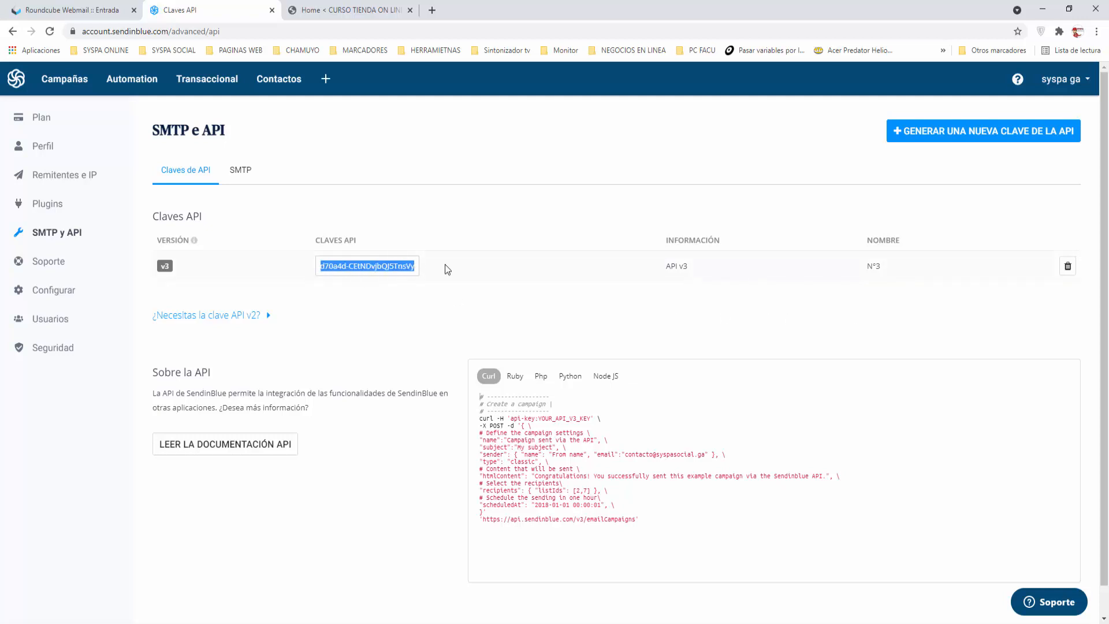
{"action": "right_click", "coordinate": [411, 276]}
{"action": "left_click", "coordinate": [415, 280]}
{"action": "left_click", "coordinate": [373, 12]}
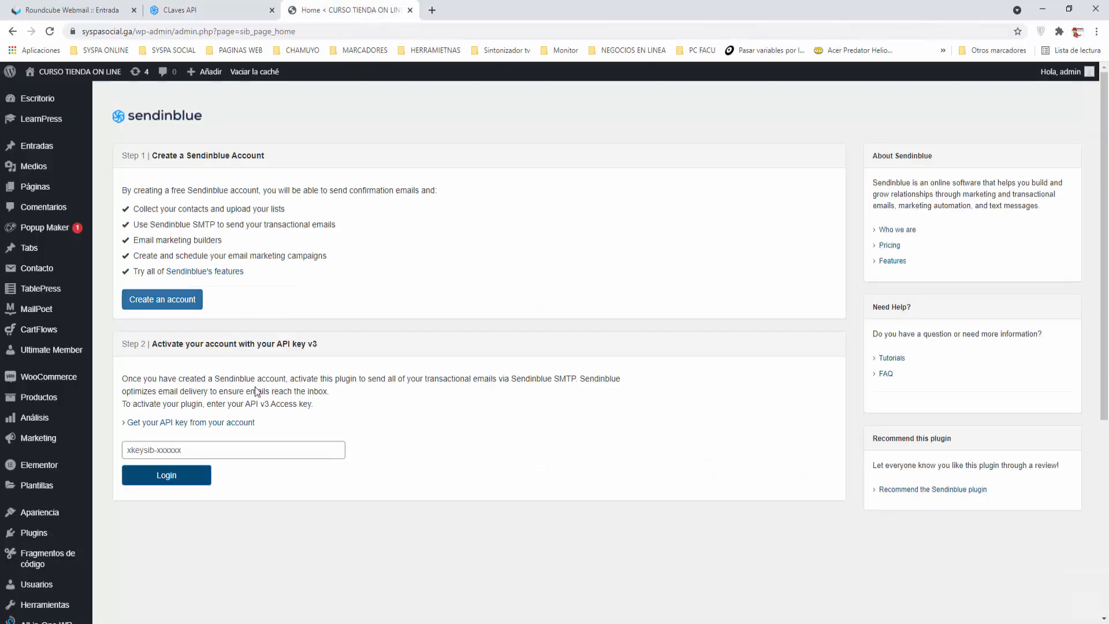
Step: Paste the v3 API key into the plugin's key field and log in
{"action": "left_click", "coordinate": [192, 447]}
{"action": "right_click", "coordinate": [184, 449]}
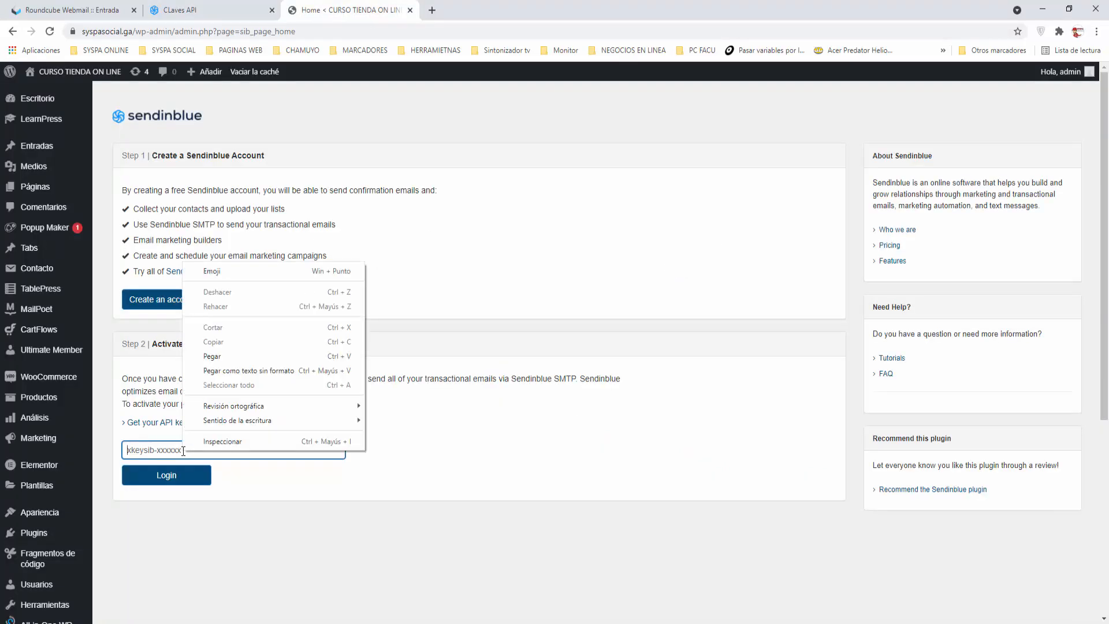
{"action": "left_click", "coordinate": [213, 355]}
{"action": "left_click", "coordinate": [167, 475]}
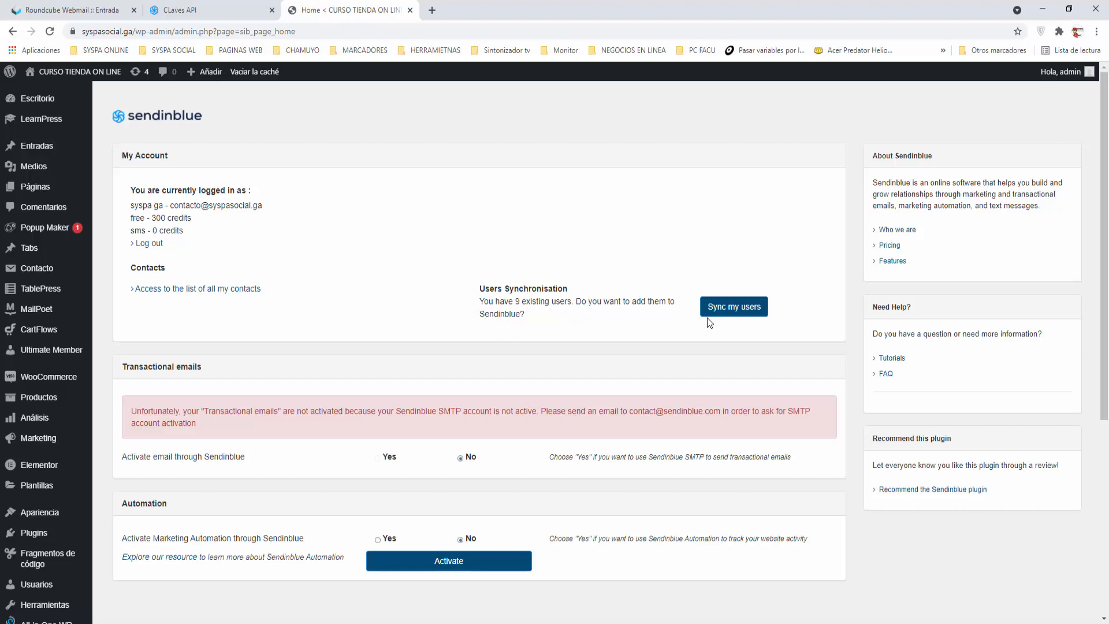
Step: Open user sync settings and untick every role except Subscriber
{"action": "left_click", "coordinate": [735, 308]}
{"action": "left_click", "coordinate": [737, 315]}
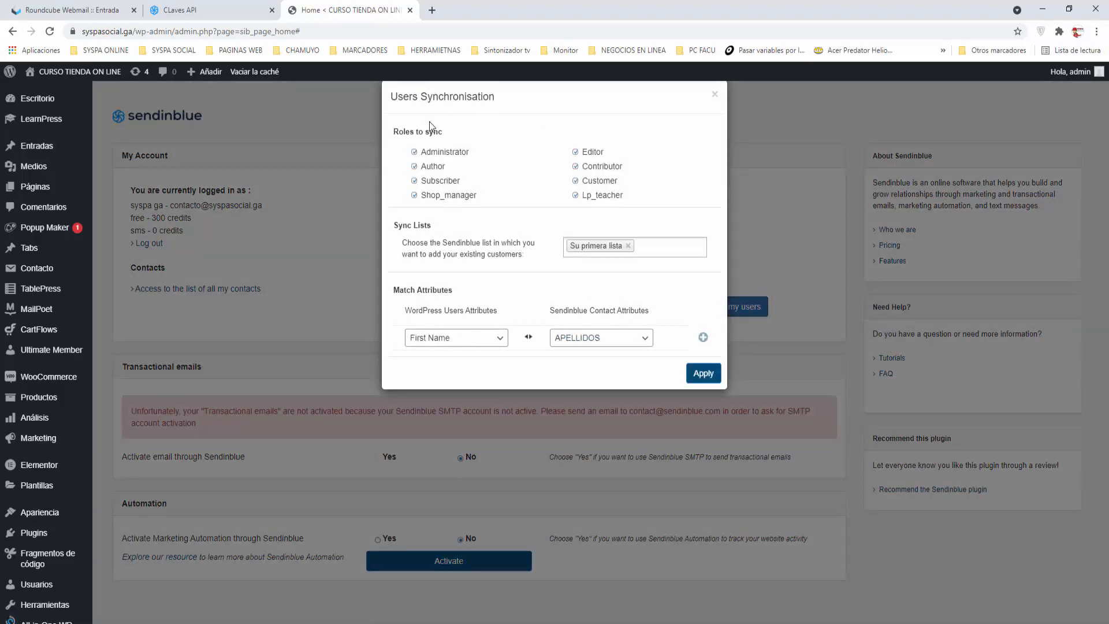
{"action": "left_click", "coordinate": [413, 151]}
{"action": "left_click", "coordinate": [414, 166]}
{"action": "left_click", "coordinate": [414, 195]}
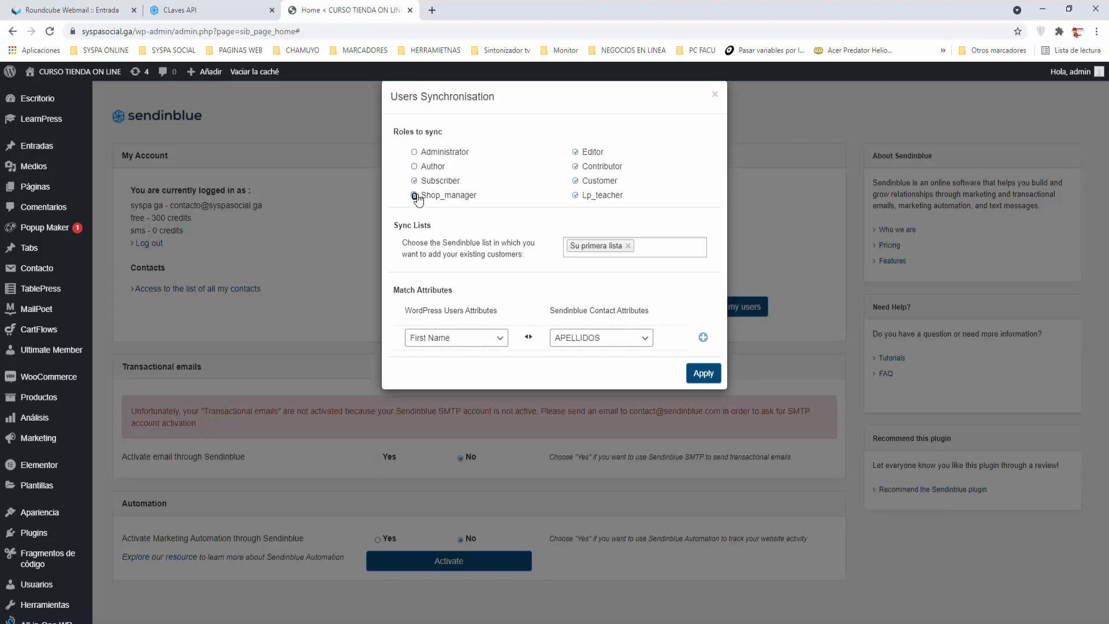
{"action": "left_click", "coordinate": [575, 152]}
{"action": "left_click", "coordinate": [575, 167]}
{"action": "left_click", "coordinate": [576, 181]}
{"action": "left_click", "coordinate": [576, 195]}
Step: Map First Name to NOMBRE and Last Name to APELLIDOS, then apply the sync settings
{"action": "left_click", "coordinate": [703, 339]}
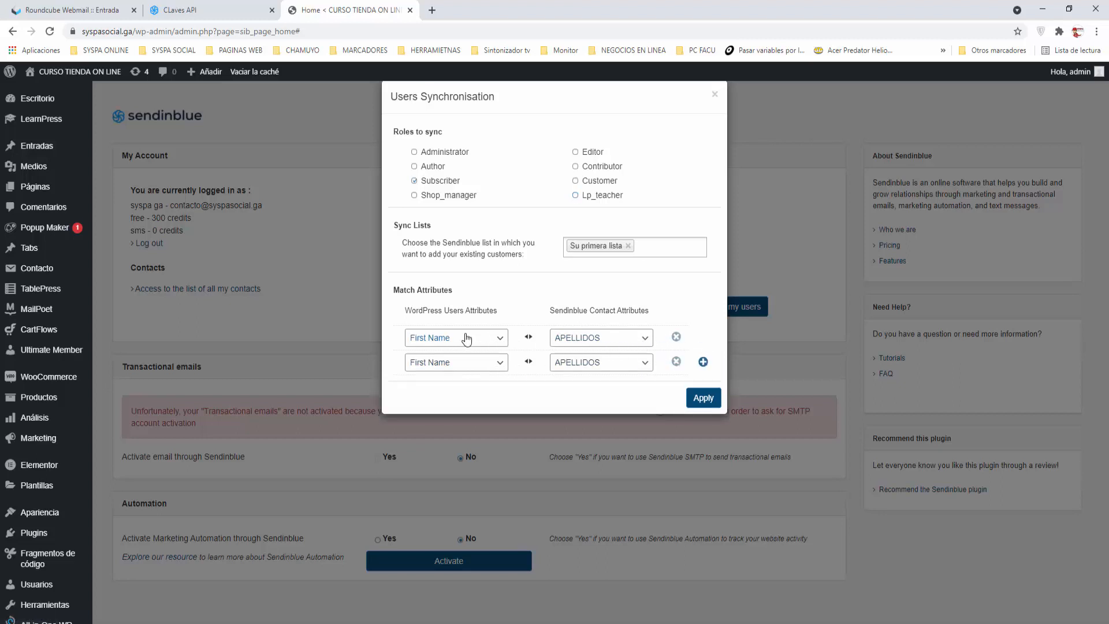
{"action": "left_click", "coordinate": [653, 344]}
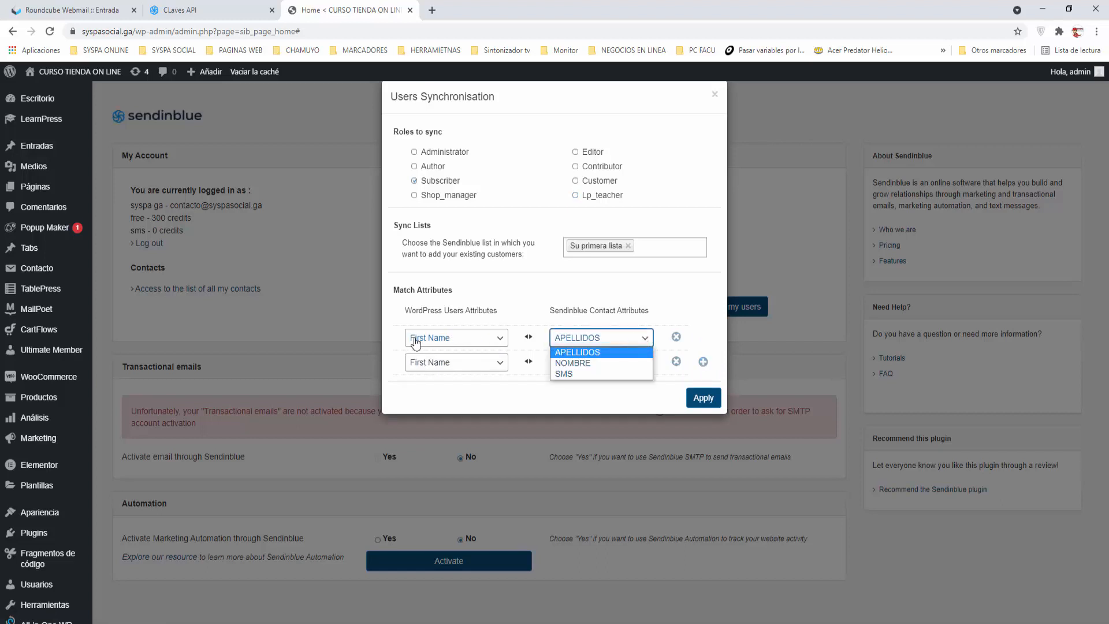
{"action": "left_click", "coordinate": [590, 363]}
{"action": "left_click", "coordinate": [500, 364]}
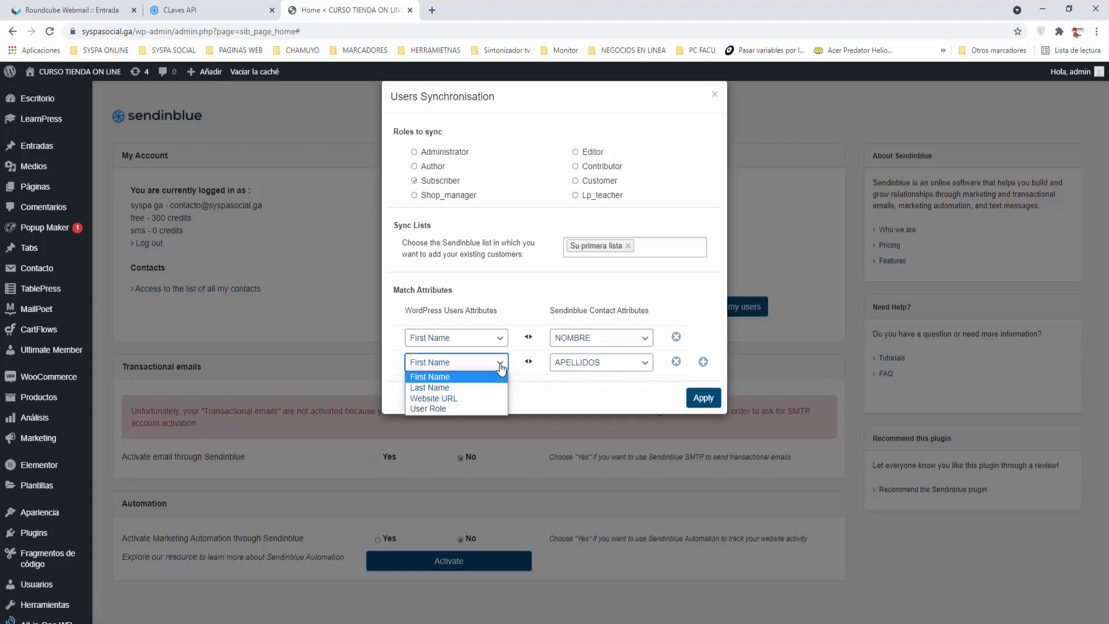
{"action": "left_click", "coordinate": [449, 388]}
{"action": "left_click", "coordinate": [597, 364]}
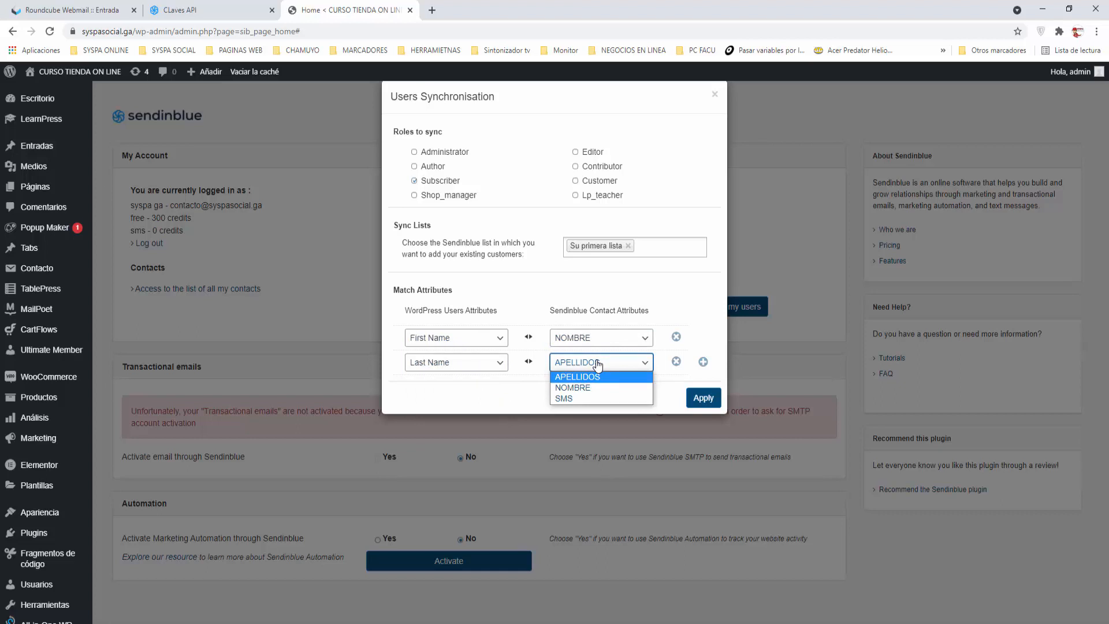
{"action": "left_click", "coordinate": [598, 363]}
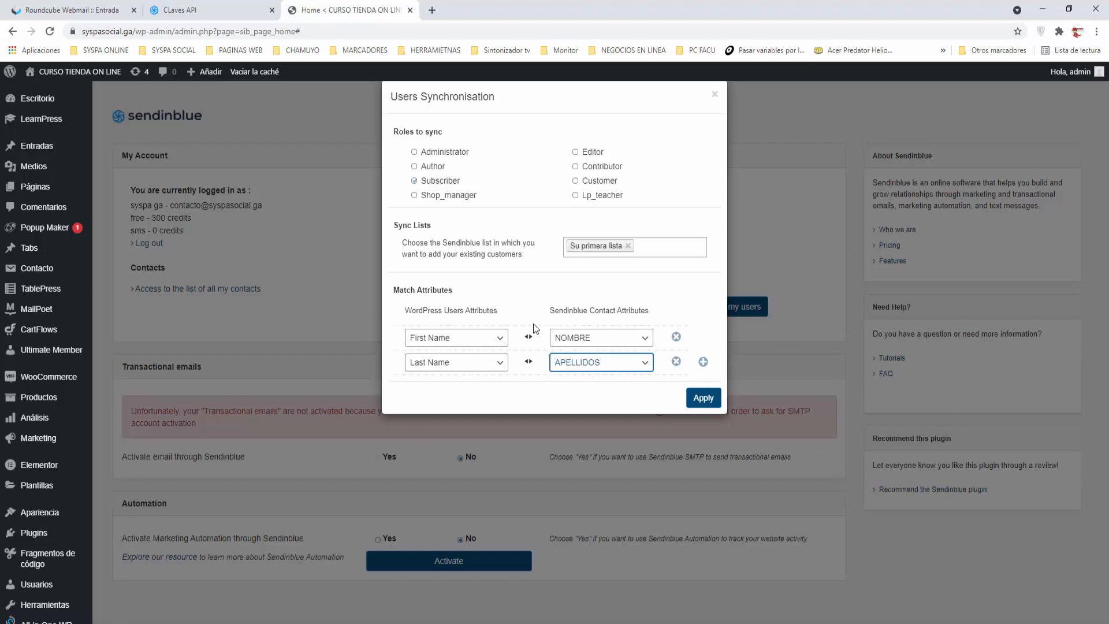
{"action": "left_click", "coordinate": [703, 399]}
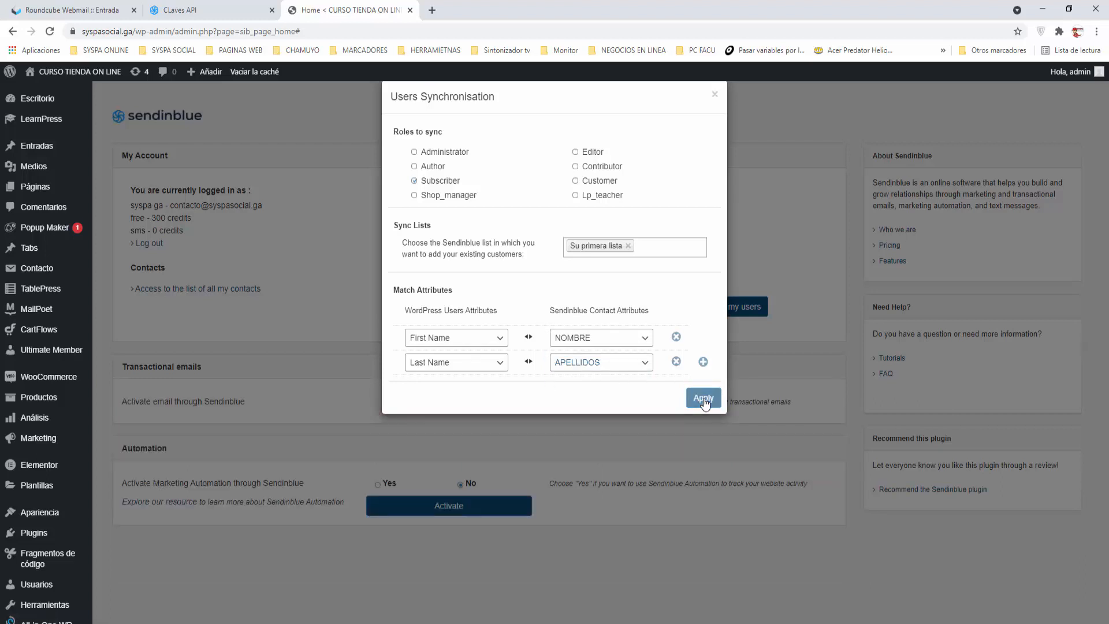
Step: Apply the Users Synchronisation settings to start syncing WordPress users to Sendinblue
{"action": "left_click", "coordinate": [704, 399]}
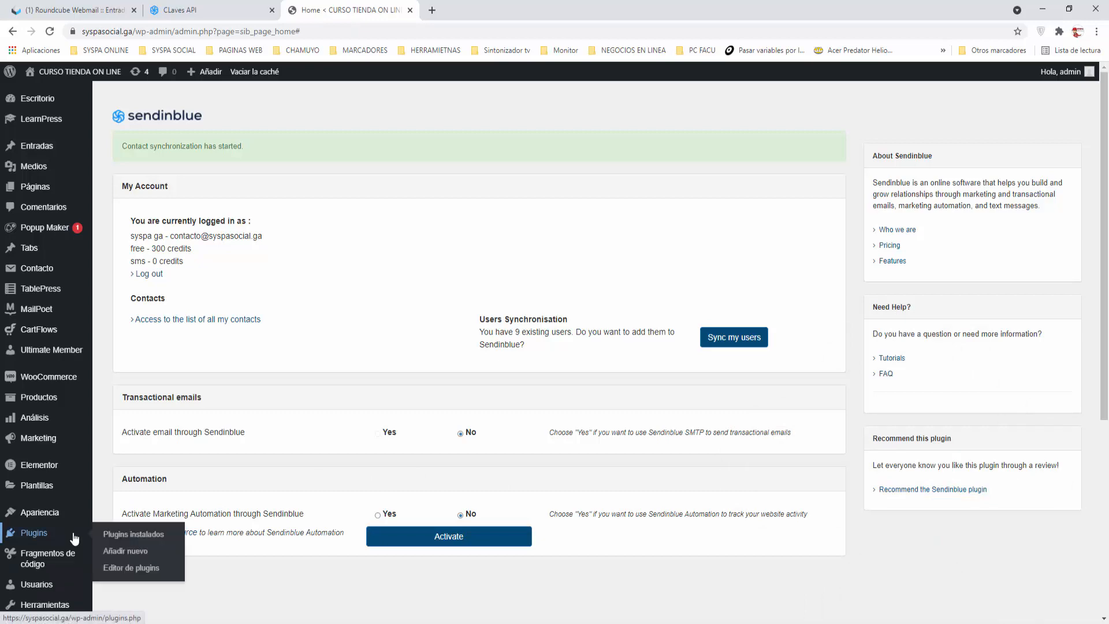
{"action": "scroll", "coordinate": [75, 601], "scroll_direction": "down", "scroll_amount": 5}
{"action": "scroll", "coordinate": [75, 539], "scroll_direction": "down", "scroll_amount": 1}
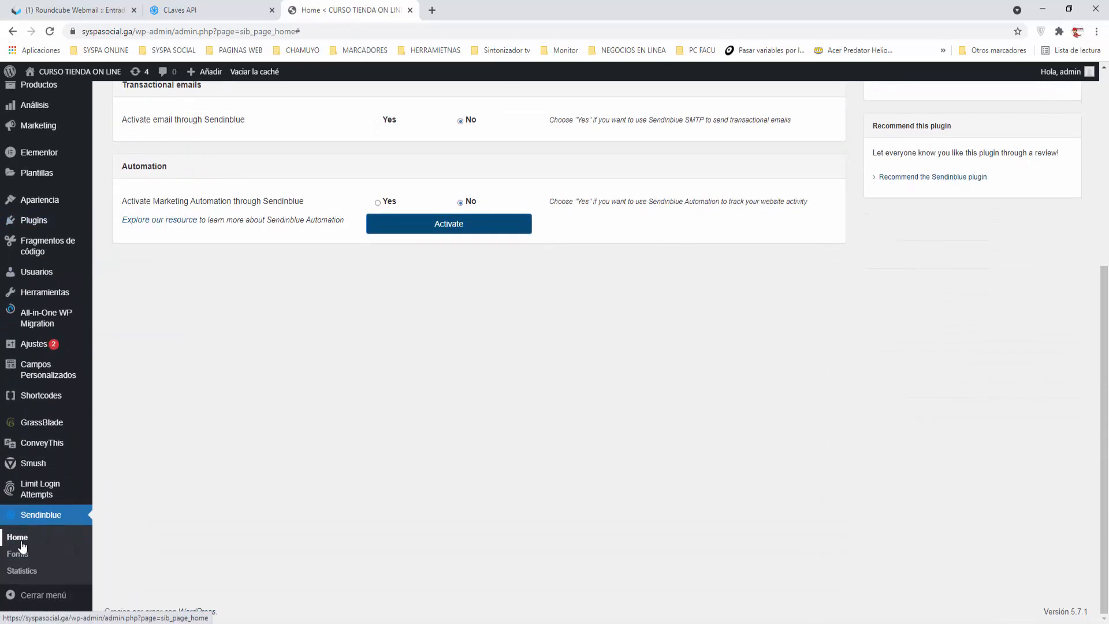
{"action": "scroll", "coordinate": [516, 418], "scroll_direction": "up", "scroll_amount": 3}
{"action": "scroll", "coordinate": [561, 473], "scroll_direction": "down", "scroll_amount": 2}
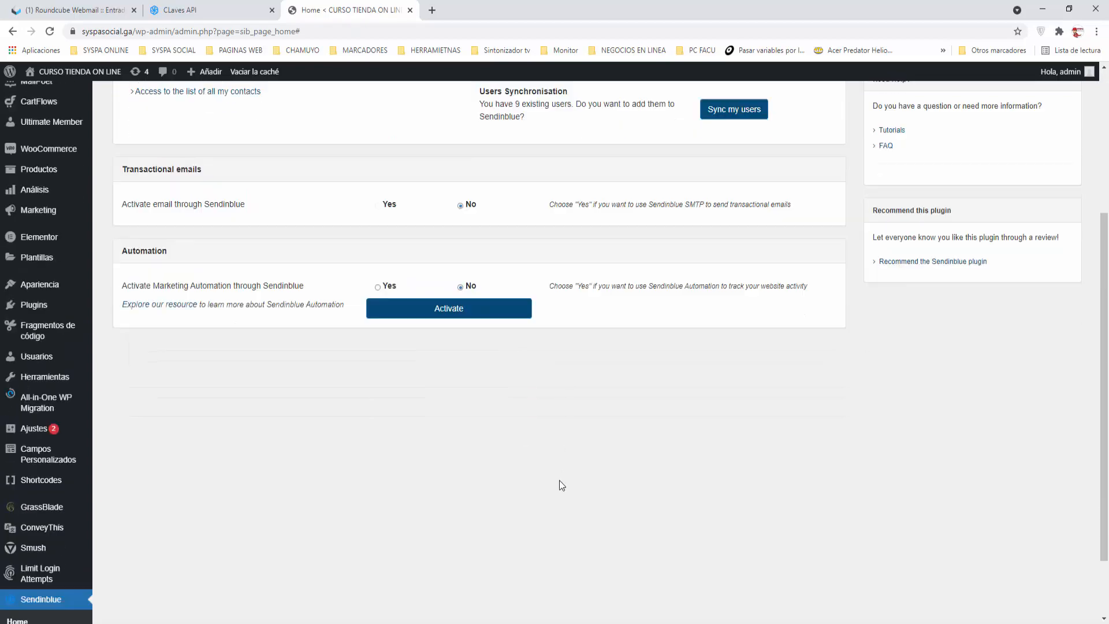
{"action": "scroll", "coordinate": [559, 481], "scroll_direction": "down", "scroll_amount": 2}
Step: Open the Sendinblue Forms list and copy the Default Form shortcode [sibwp_form id=1]
{"action": "left_click", "coordinate": [18, 553]}
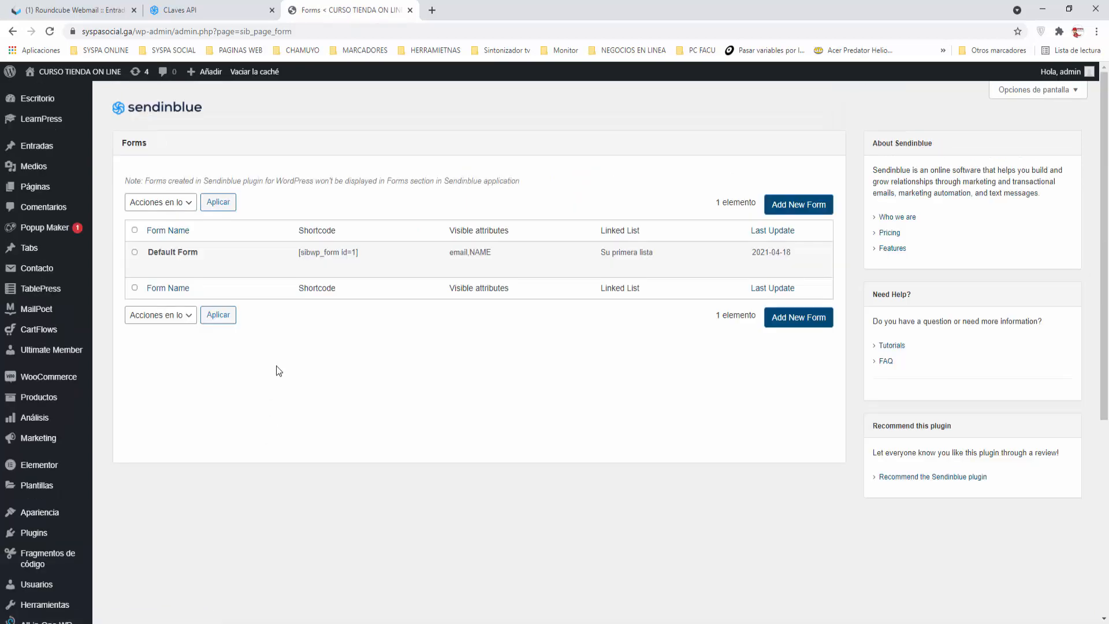
{"action": "mouse_move", "coordinate": [185, 254]}
{"action": "left_click_drag", "start_coordinate": [300, 253], "coordinate": [359, 252]}
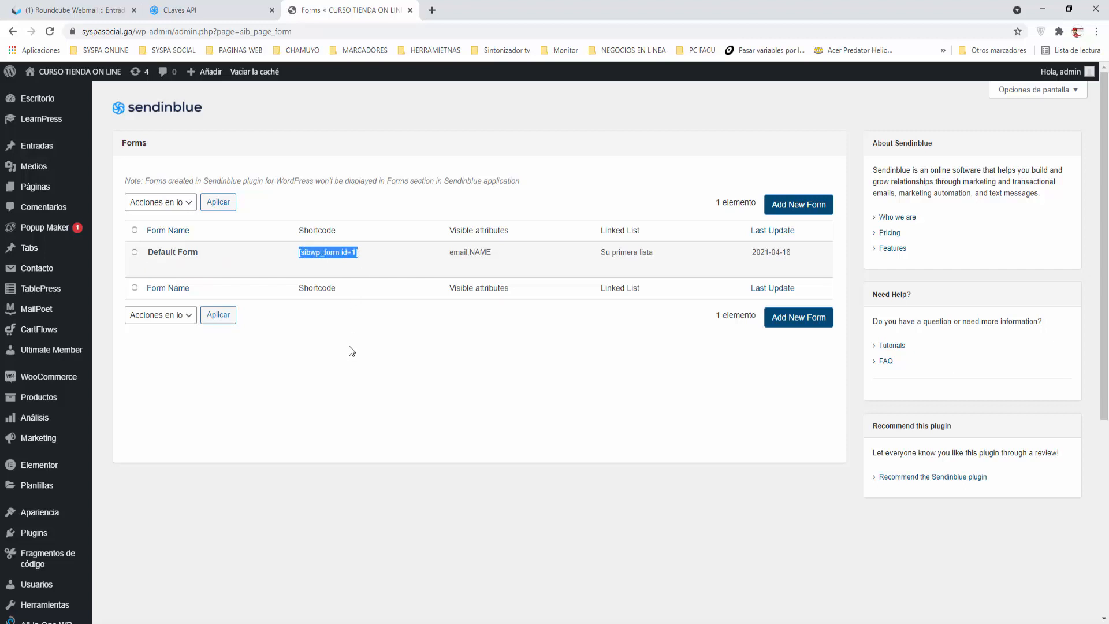
{"action": "right_click", "coordinate": [334, 251]}
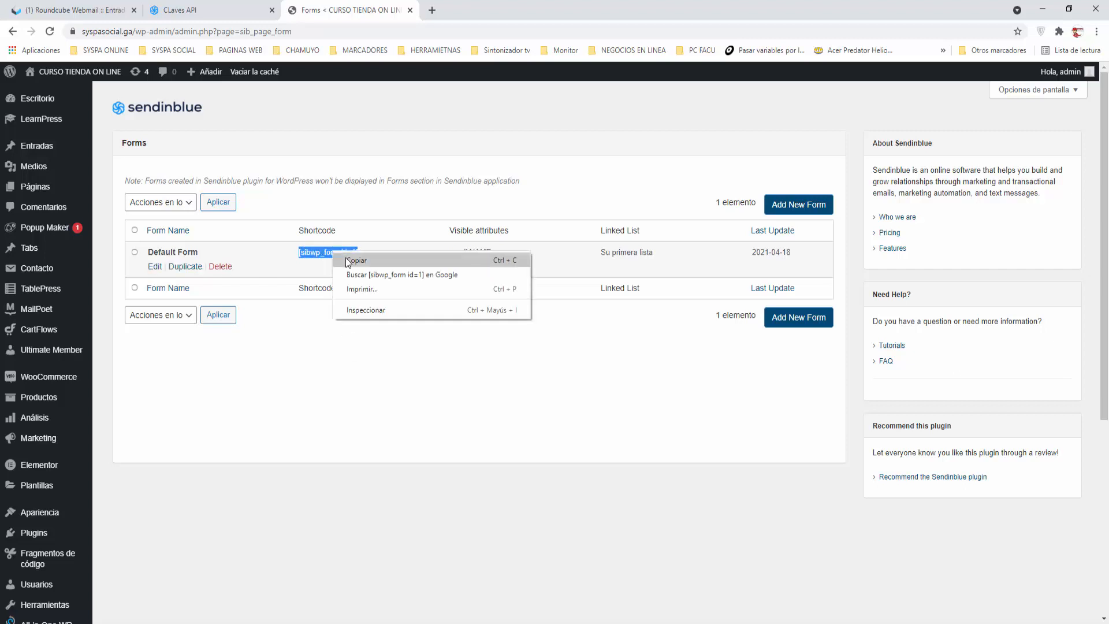
{"action": "left_click", "coordinate": [345, 258]}
{"action": "left_click", "coordinate": [350, 324]}
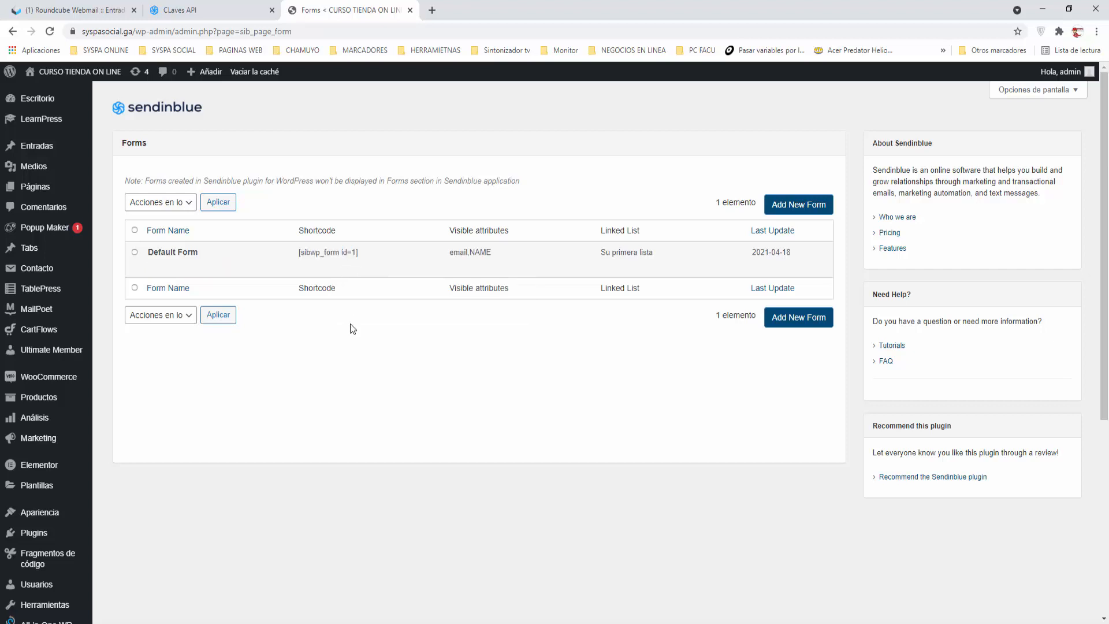
Step: Start a new WordPress page in a separate tab and title it SENDINBLUE
{"action": "mouse_move", "coordinate": [36, 187]}
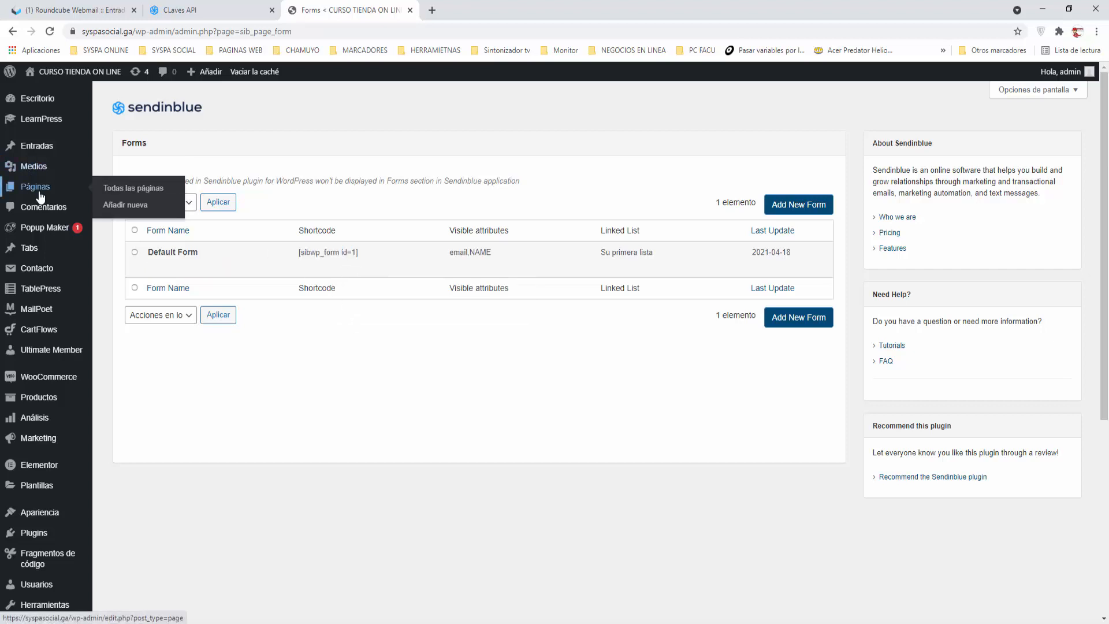
{"action": "right_click", "coordinate": [124, 204]}
{"action": "left_click", "coordinate": [148, 211]}
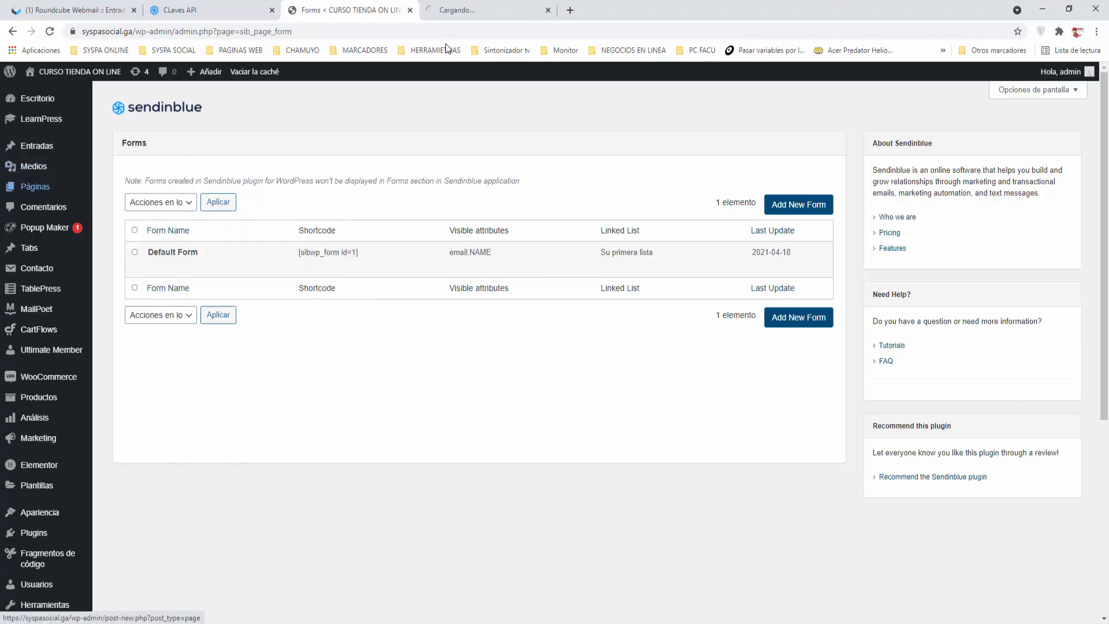
{"action": "left_click", "coordinate": [471, 11]}
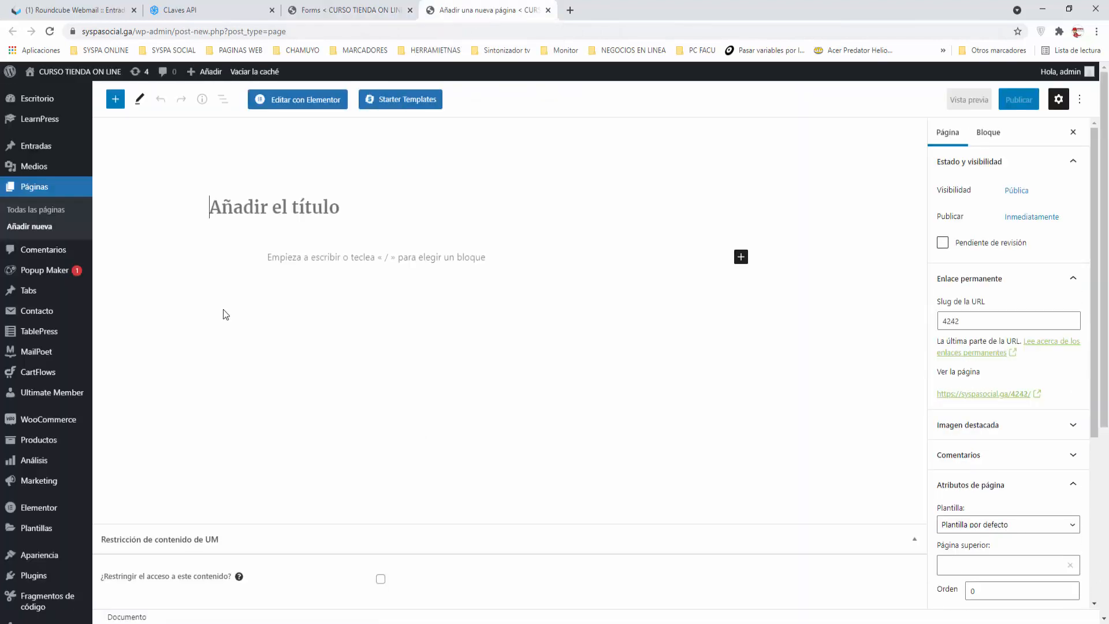
{"action": "type", "text": "SEND"}
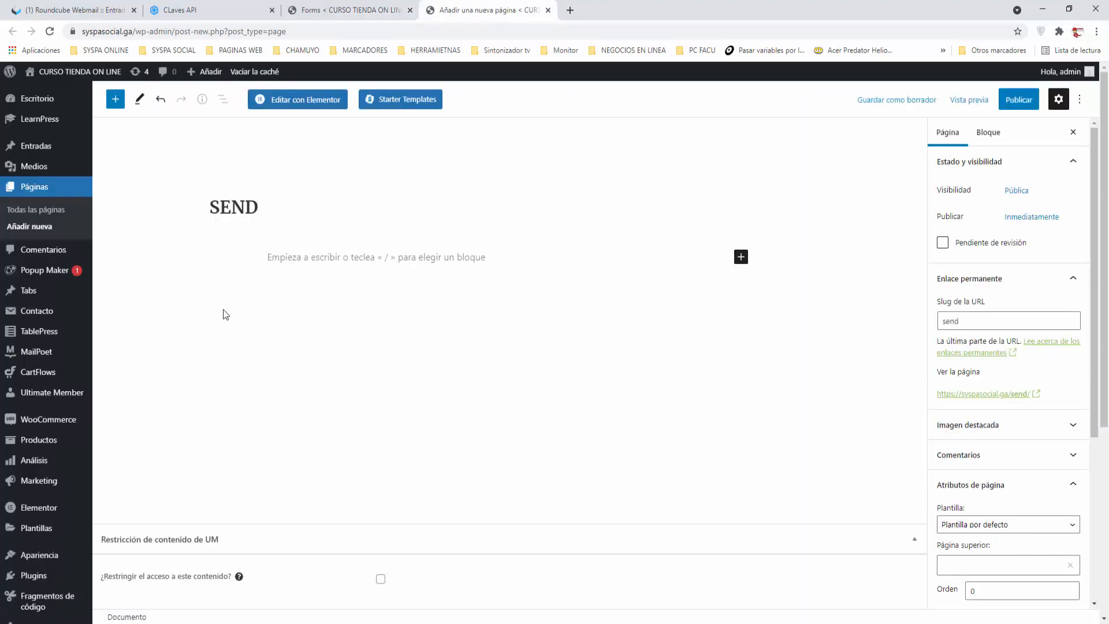
{"action": "type", "text": "INBLUE"}
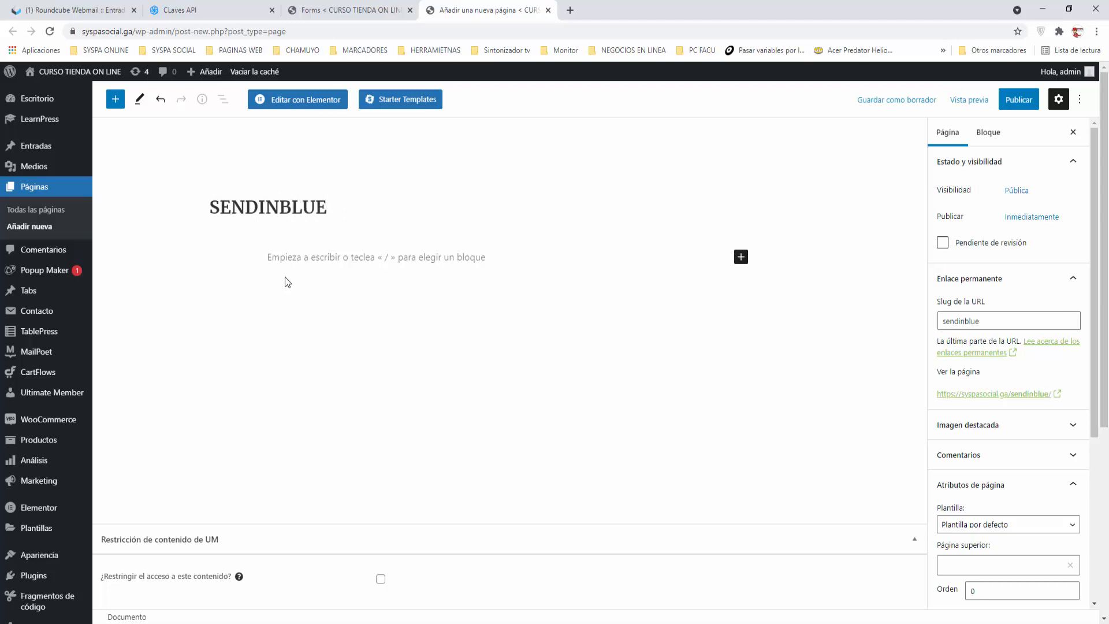
Step: Add a Shortcode block containing [sibwp_form id=1] to the page
{"action": "left_click", "coordinate": [744, 258]}
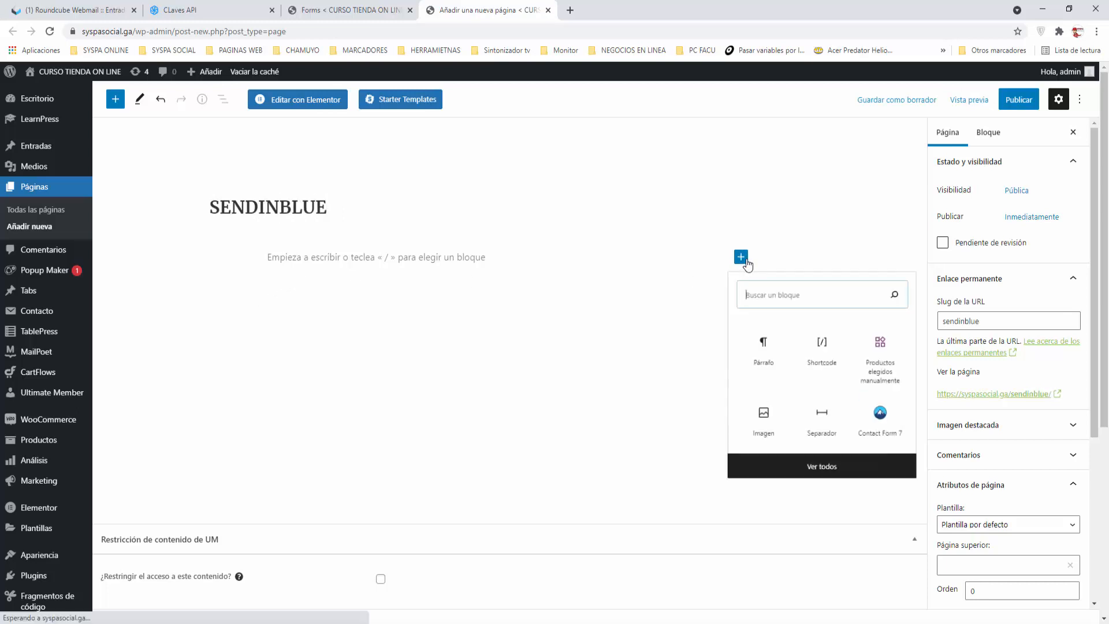
{"action": "left_click", "coordinate": [809, 355]}
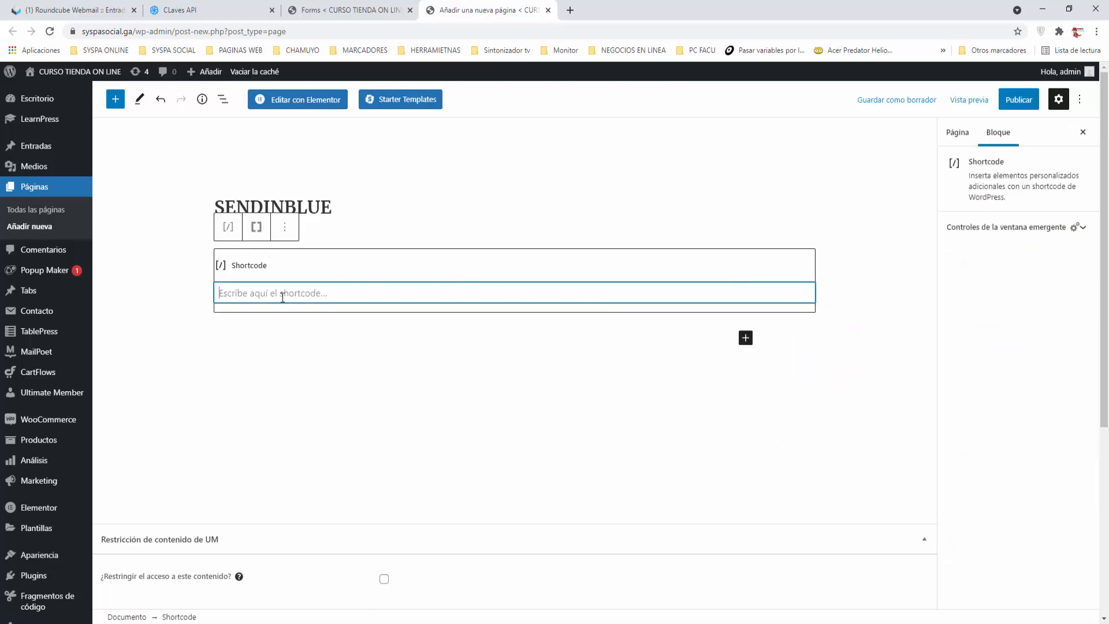
{"action": "right_click", "coordinate": [281, 293]}
{"action": "left_click", "coordinate": [302, 396]}
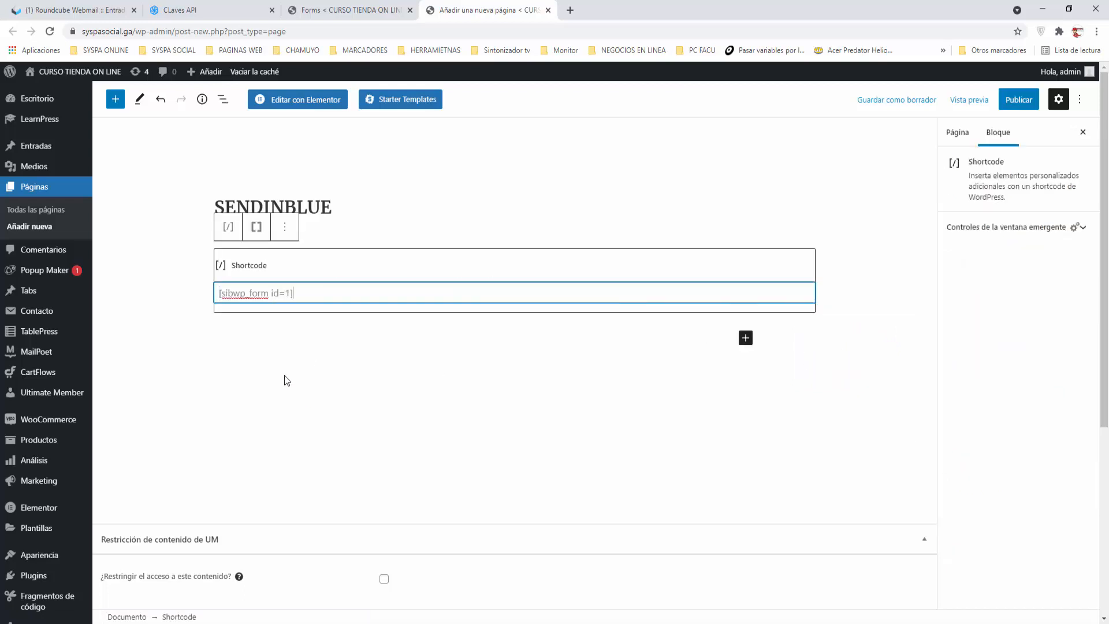
Step: Publish the SENDINBLUE page and open the live page in a new tab
{"action": "left_click", "coordinate": [1019, 99]}
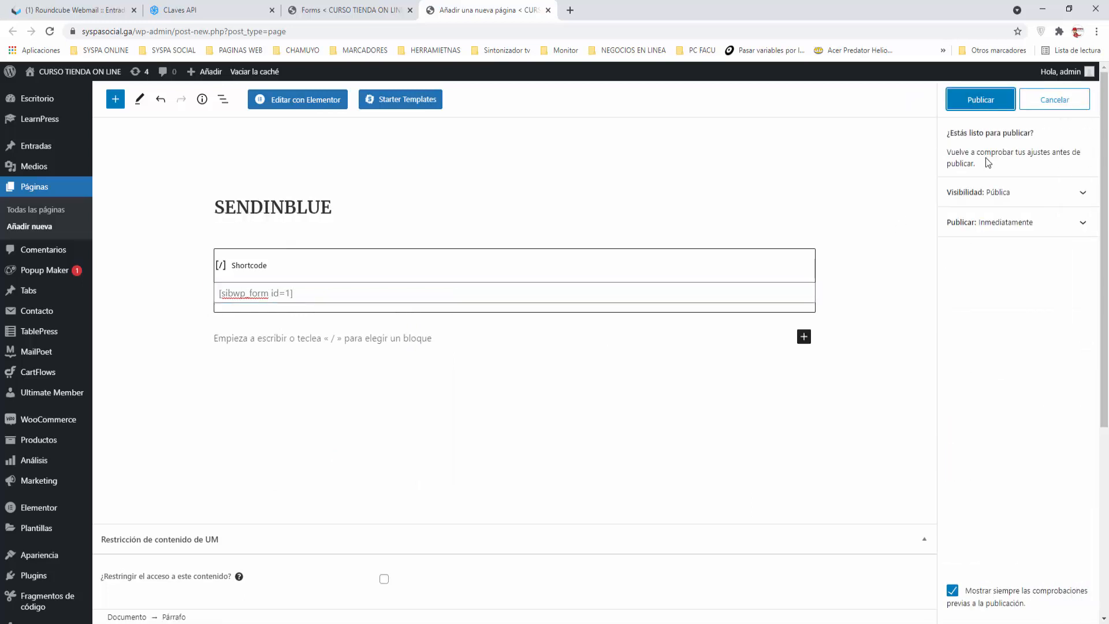
{"action": "left_click", "coordinate": [985, 103]}
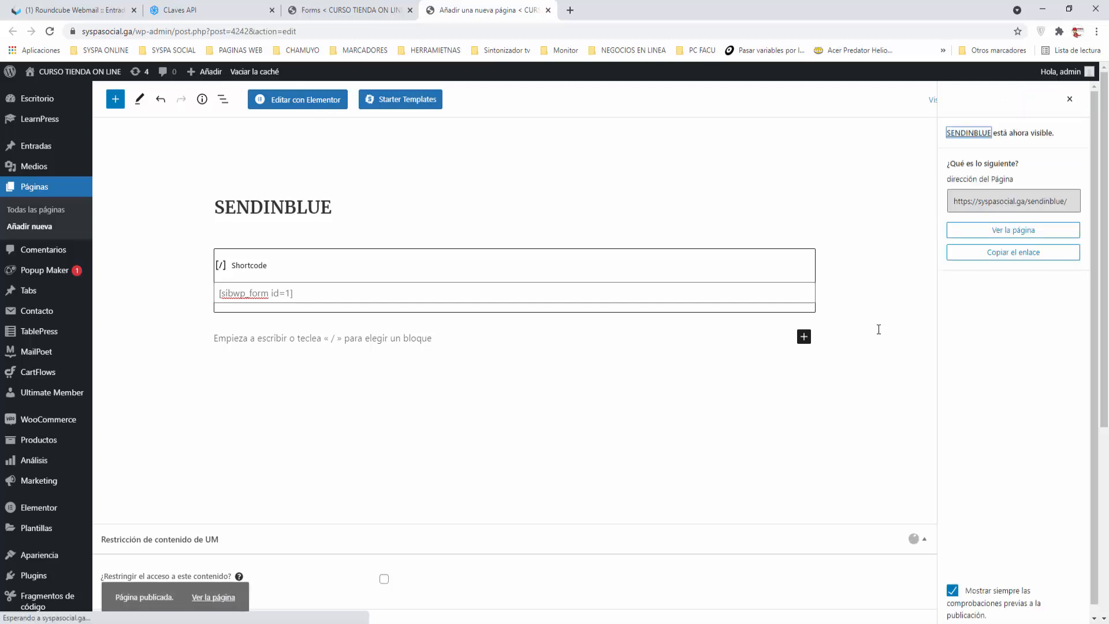
{"action": "right_click", "coordinate": [214, 584]}
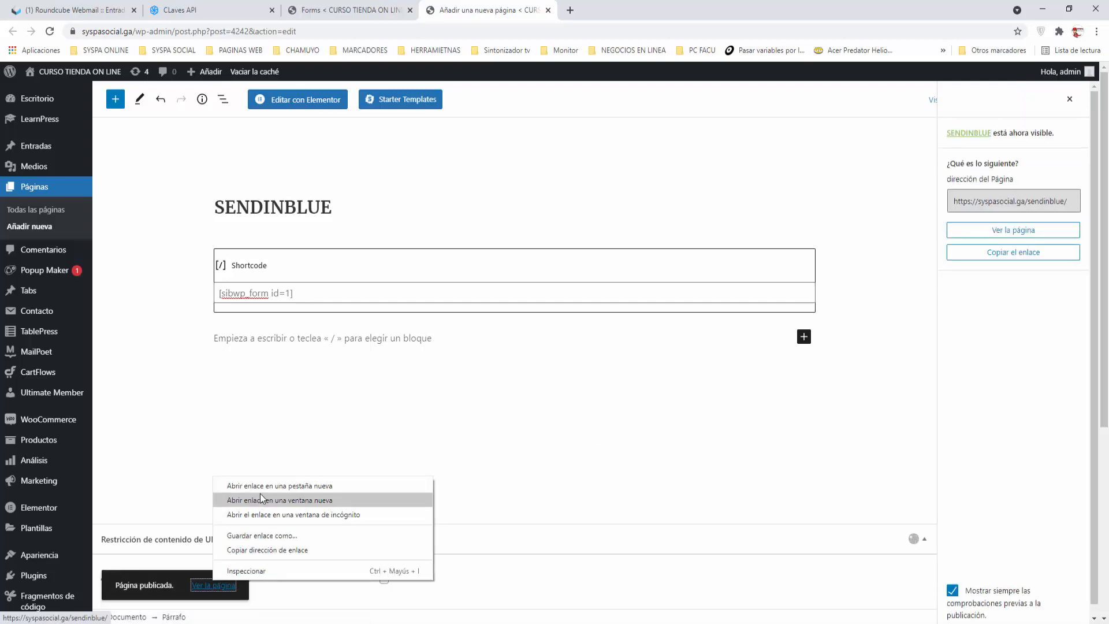
{"action": "left_click", "coordinate": [277, 486]}
Step: View the published SENDINBLUE page, then close it and the page editor tab
{"action": "left_click", "coordinate": [626, 16]}
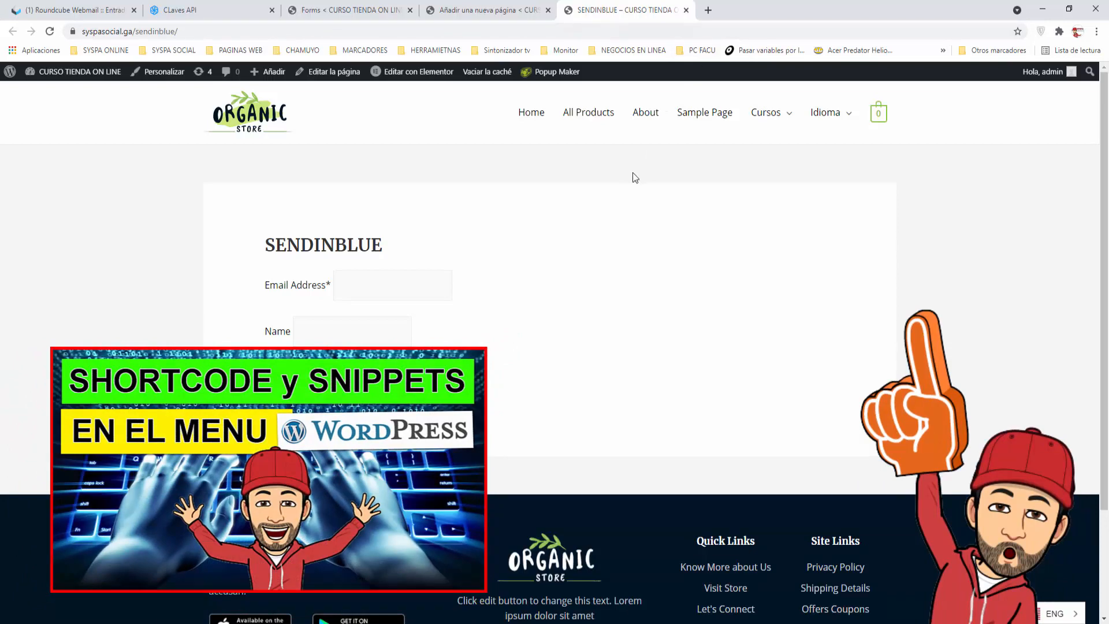
{"action": "left_click", "coordinate": [686, 10]}
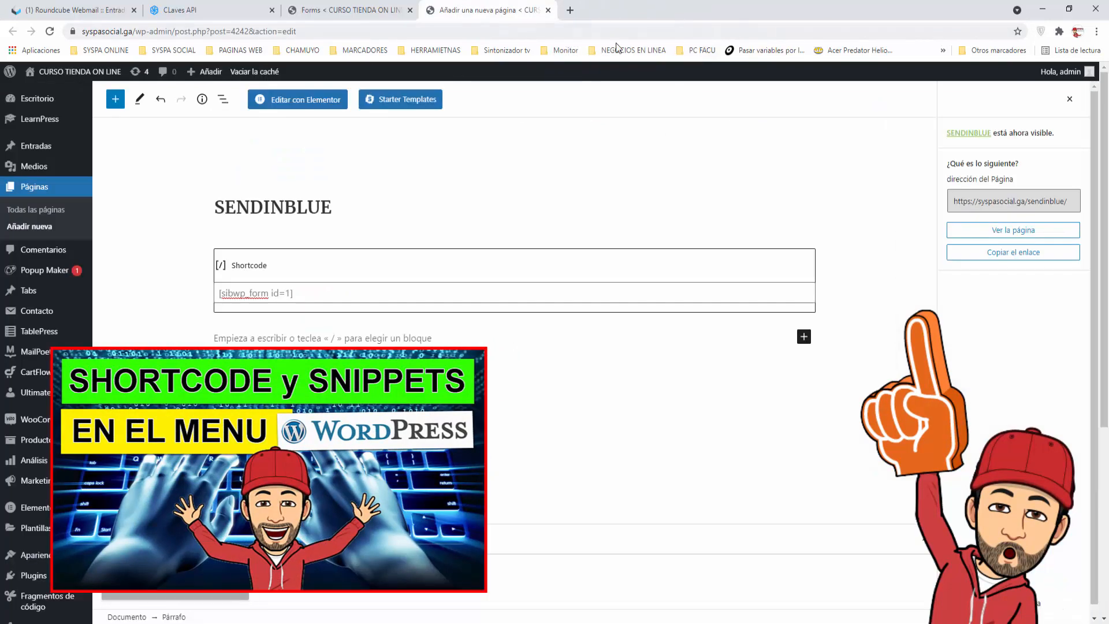
{"action": "left_click", "coordinate": [548, 10]}
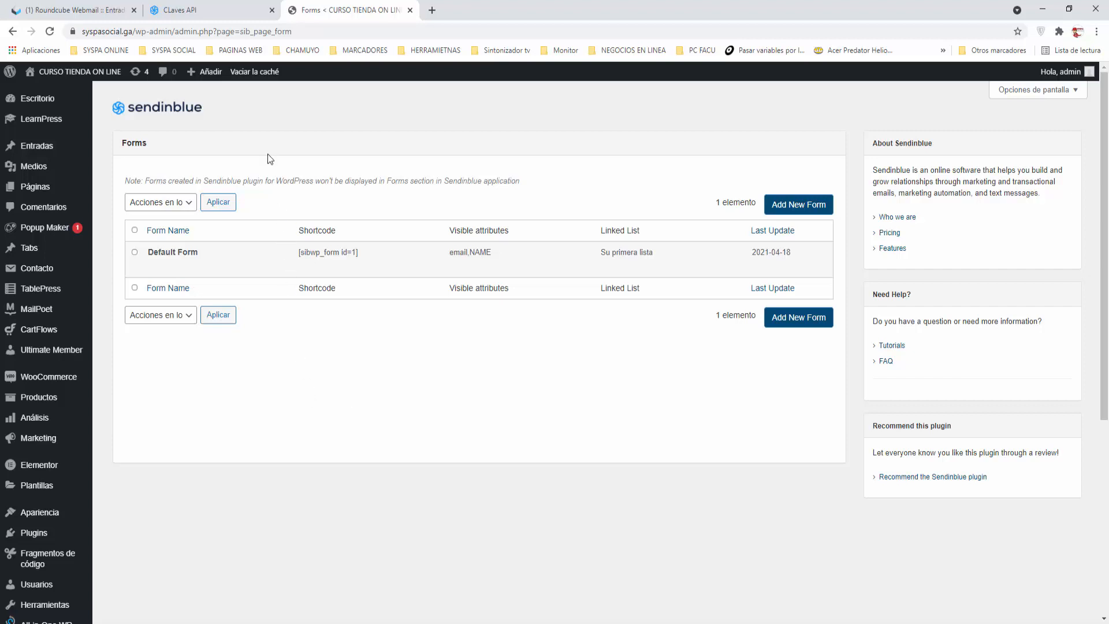
Step: In Sendinblue, go to Contactos > Listas showing the FORM folder with Temp - DOUBLE OPTIN
{"action": "left_click", "coordinate": [206, 10]}
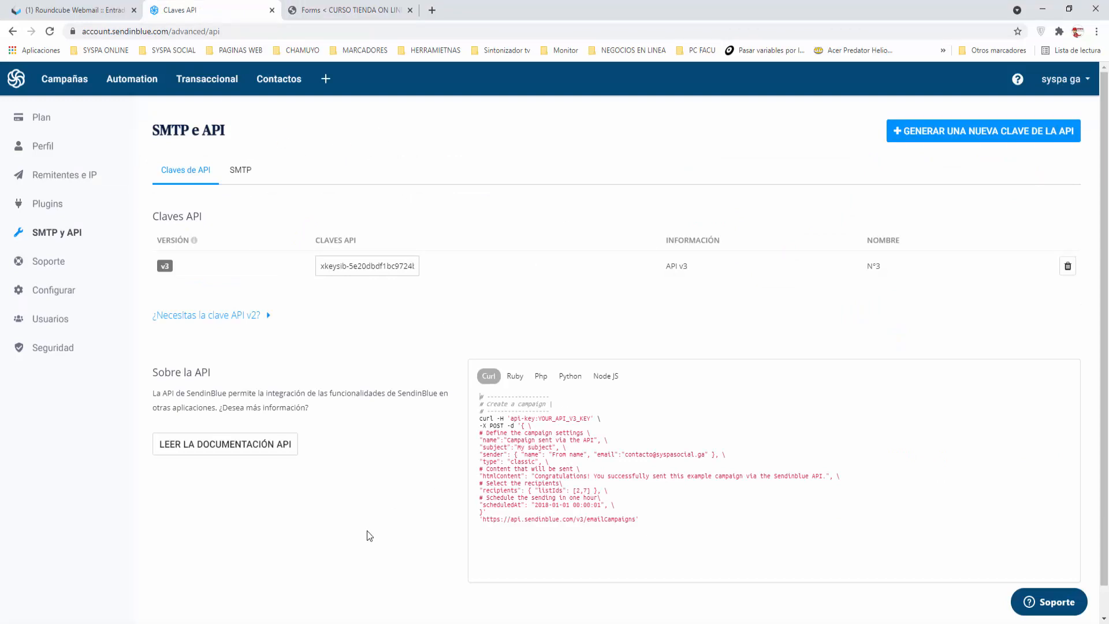
{"action": "left_click", "coordinate": [280, 76]}
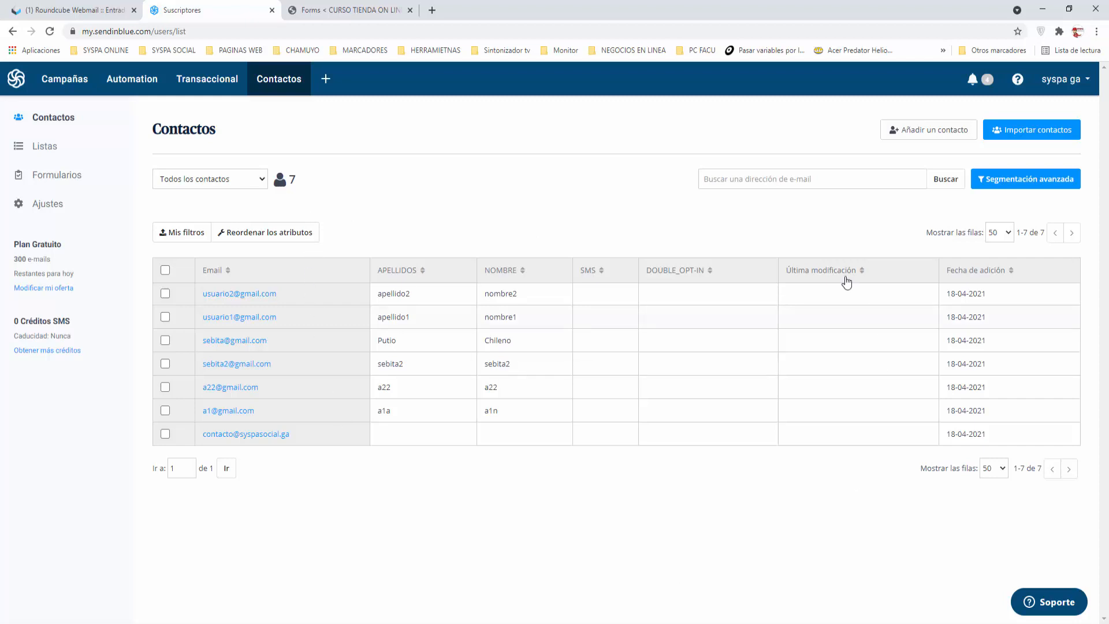
{"action": "left_click", "coordinate": [46, 147]}
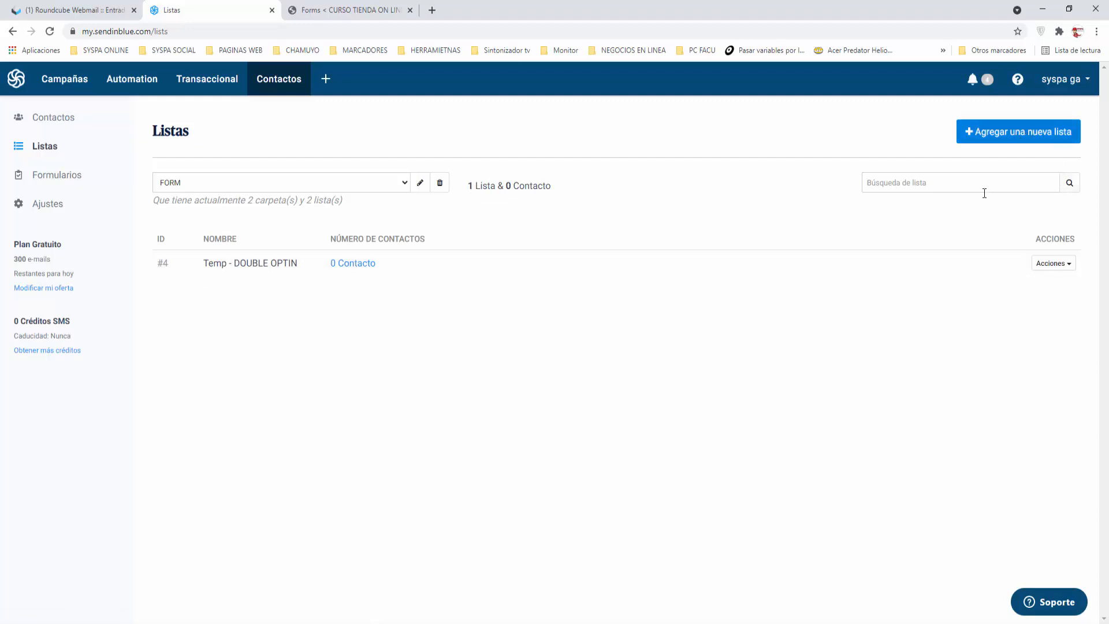
Step: Create an empty contact list named Prueba, then return to all contacts
{"action": "left_click", "coordinate": [1014, 136]}
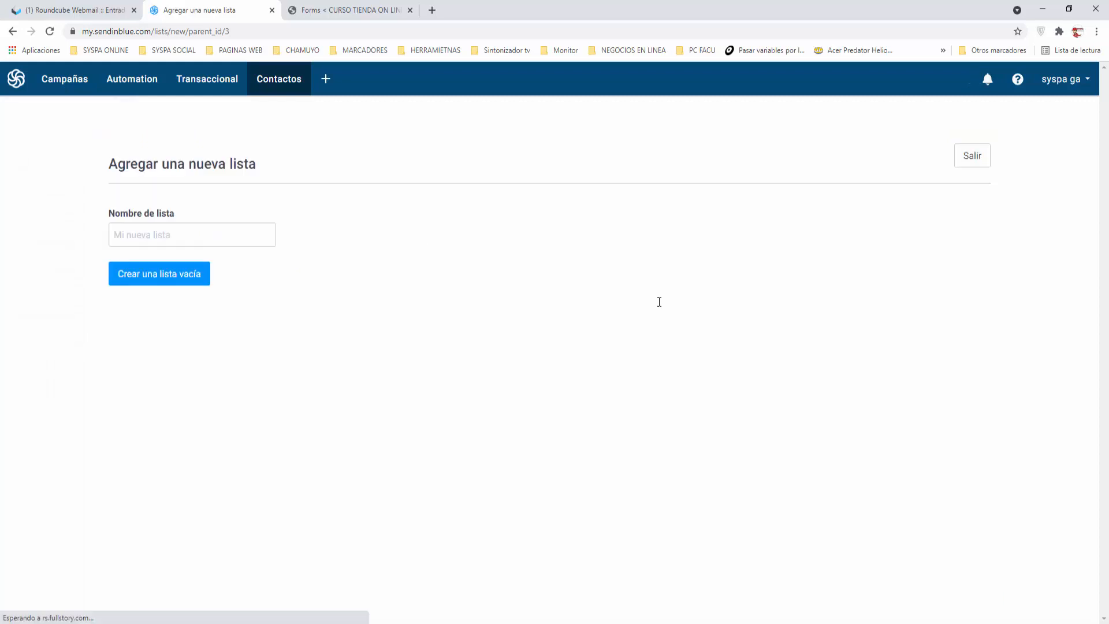
{"action": "type", "text": "Prueba"}
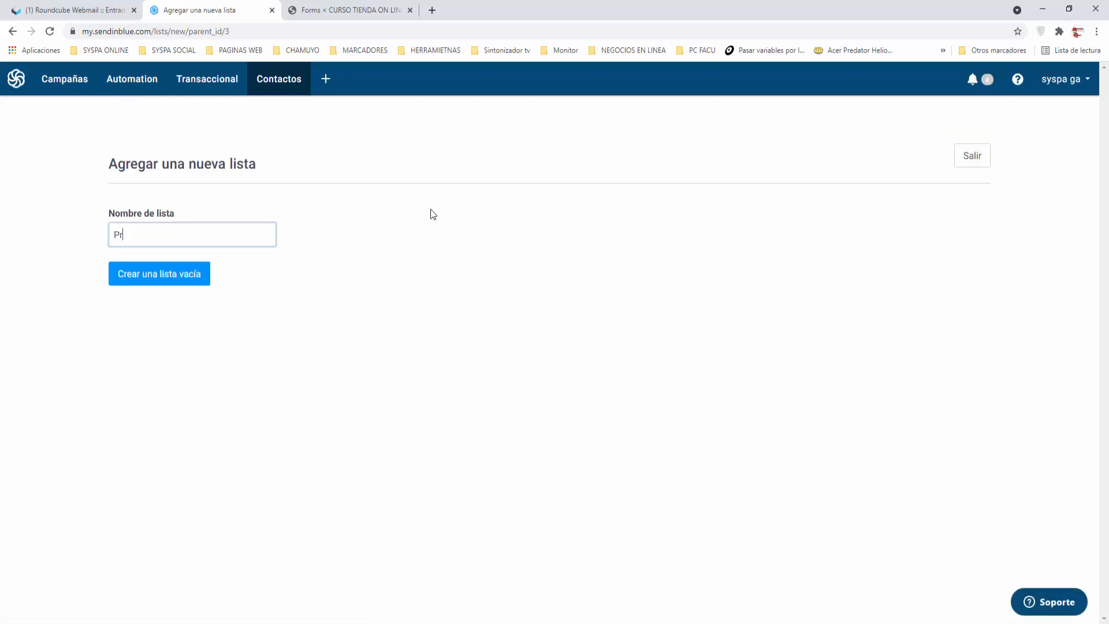
{"action": "left_click", "coordinate": [194, 281]}
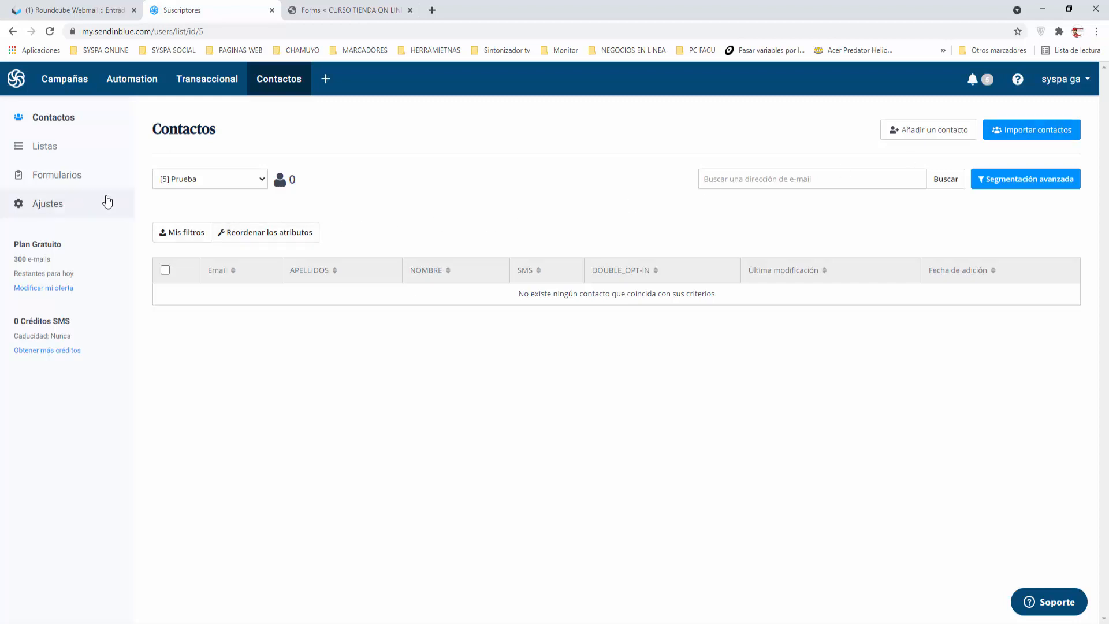
{"action": "left_click", "coordinate": [65, 119]}
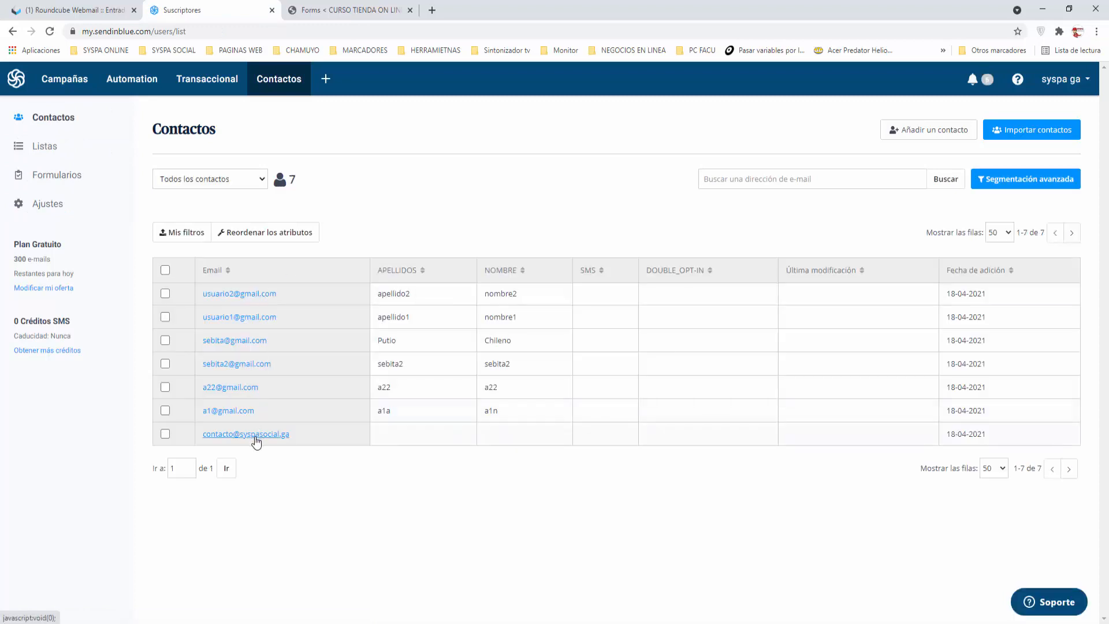
Step: Add the site's own contact to the #5 Prueba list, then open the Formularios page
{"action": "left_click", "coordinate": [258, 439]}
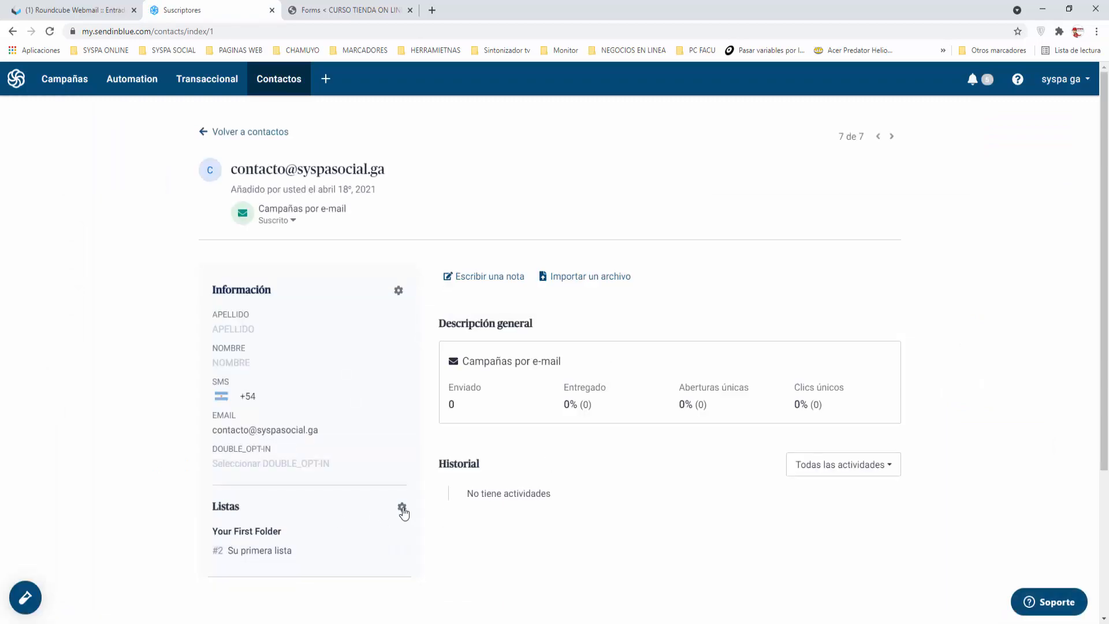
{"action": "left_click", "coordinate": [403, 509]}
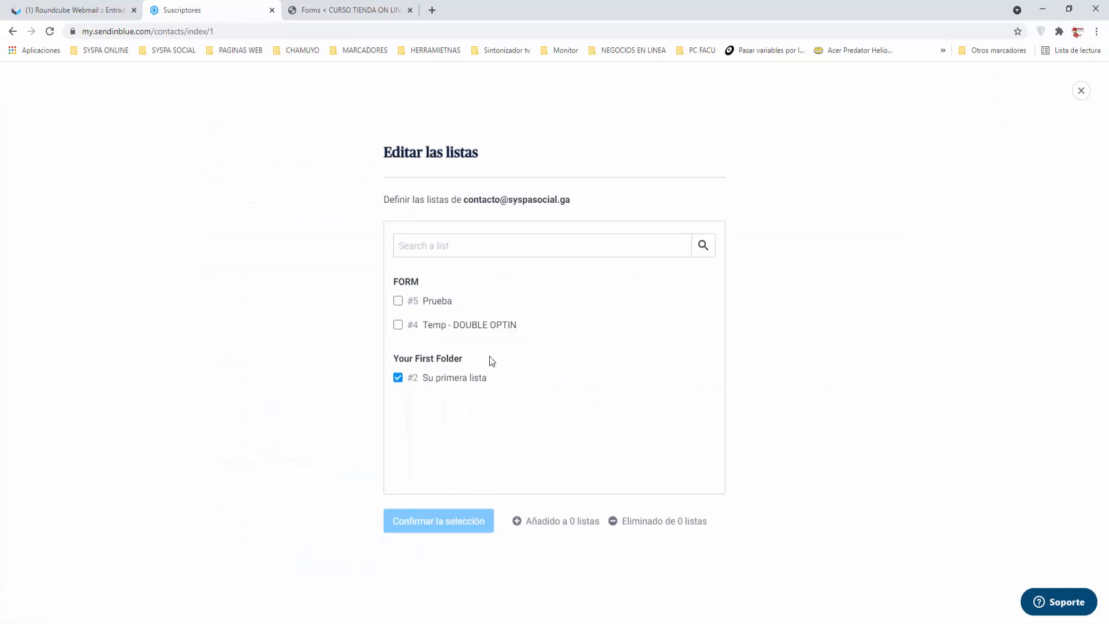
{"action": "left_click", "coordinate": [398, 301]}
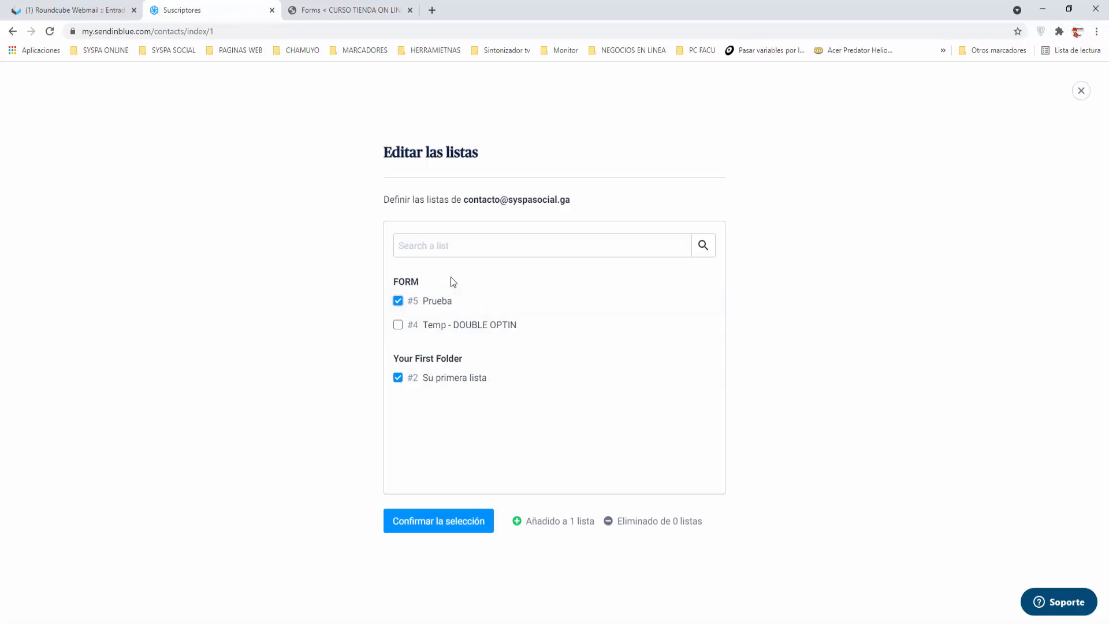
{"action": "left_click", "coordinate": [453, 522]}
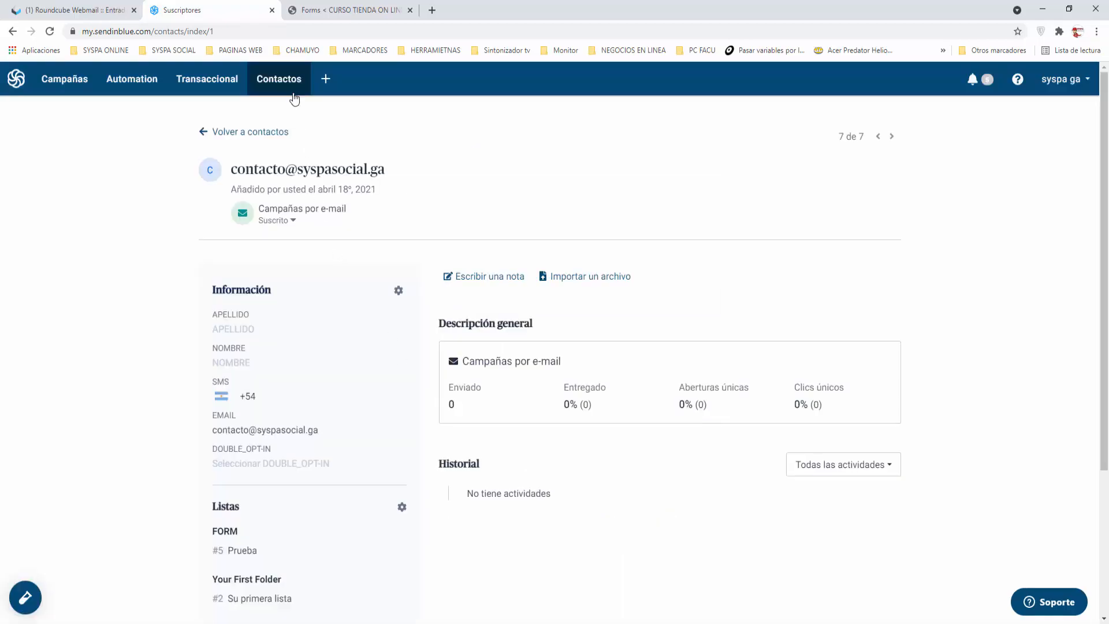
{"action": "left_click", "coordinate": [285, 80]}
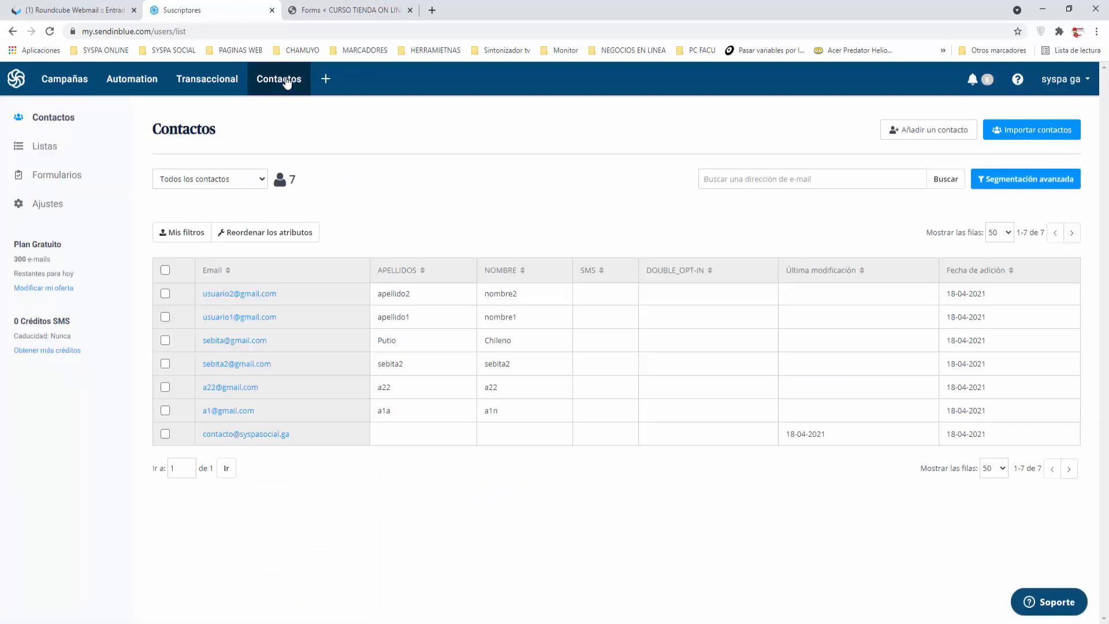
{"action": "left_click", "coordinate": [53, 176]}
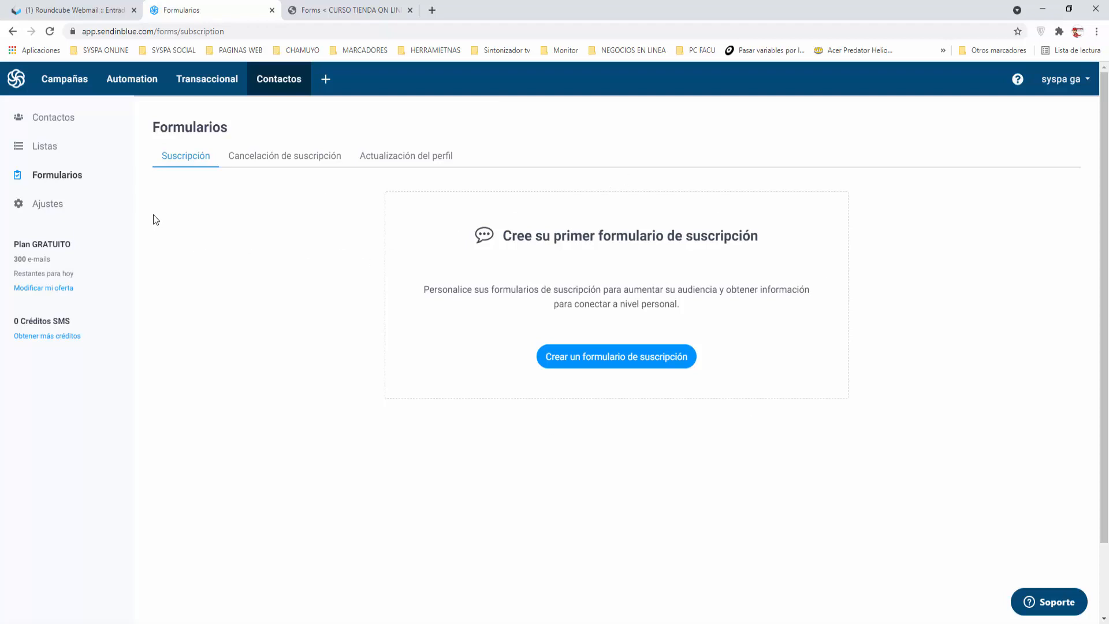
Step: Open the contacts Ajustes page with Atributos y CRM, Webhook and Contactos no reactivos
{"action": "left_click", "coordinate": [39, 204]}
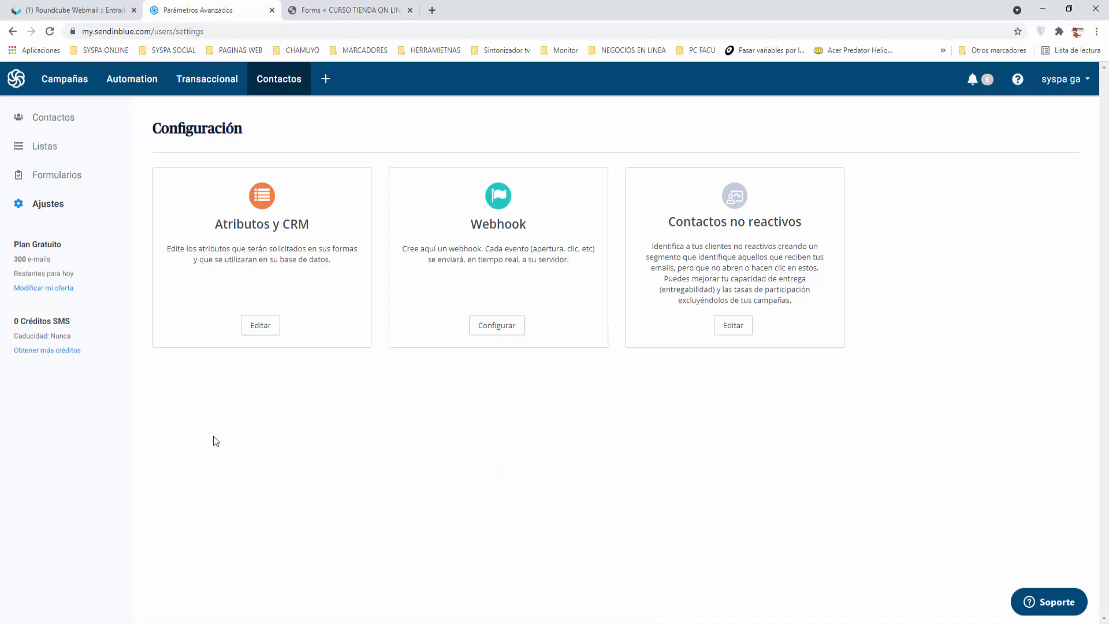
Step: Open the Campañas section showing the empty E-mail campaigns list
{"action": "left_click", "coordinate": [69, 82]}
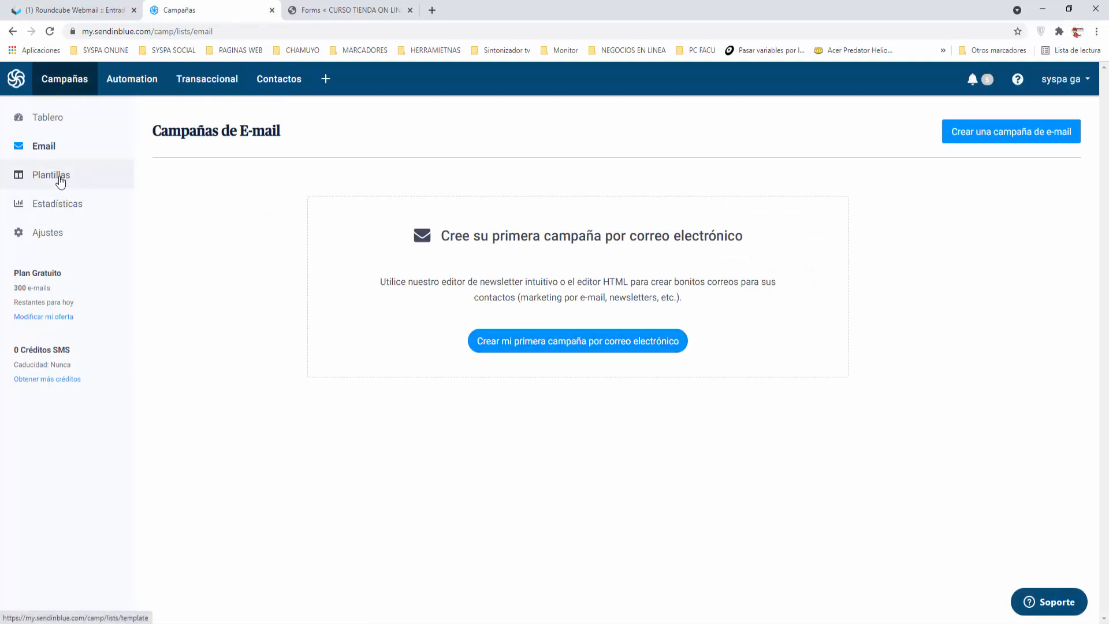
Step: Create the email campaign 'primer campaña' and reuse that name as subject and preview text
{"action": "left_click", "coordinate": [565, 346]}
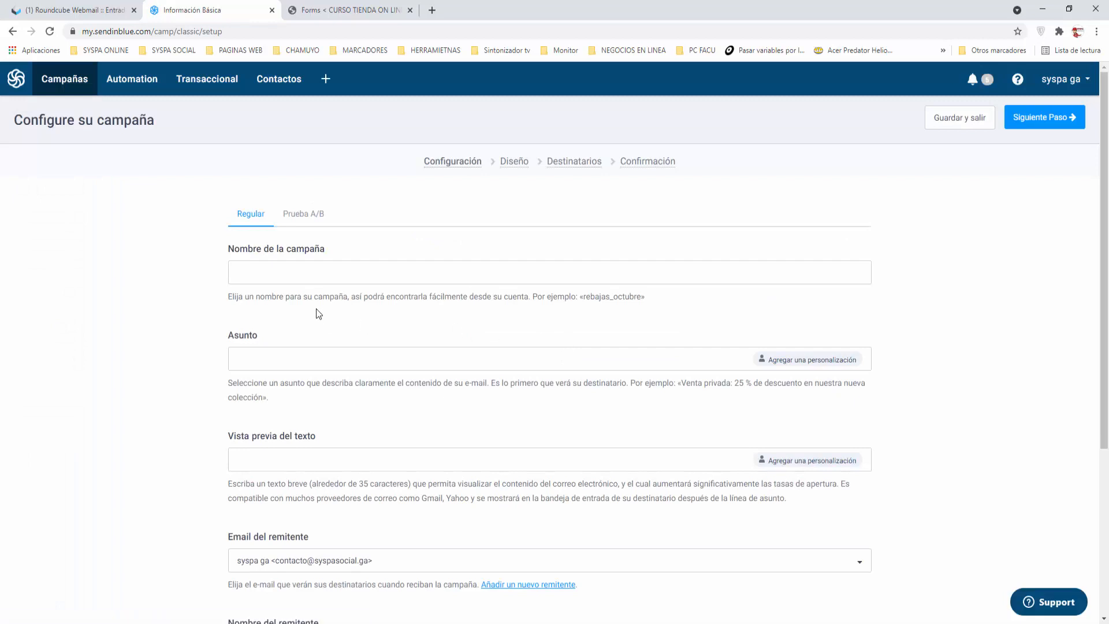
{"action": "left_click", "coordinate": [255, 277]}
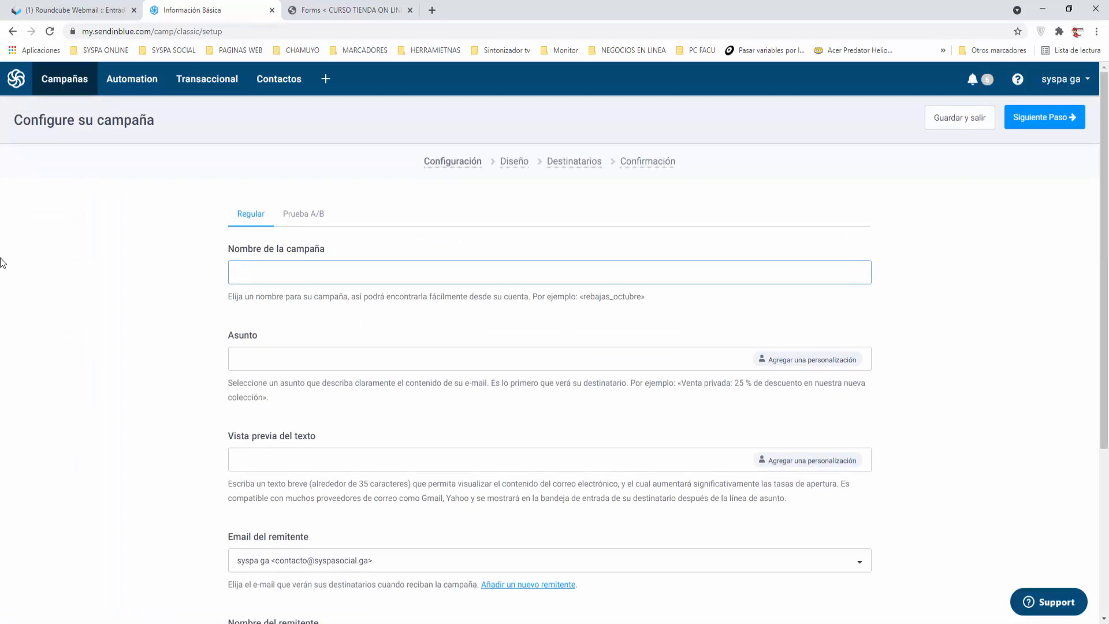
{"action": "type", "text": "primer campa"}
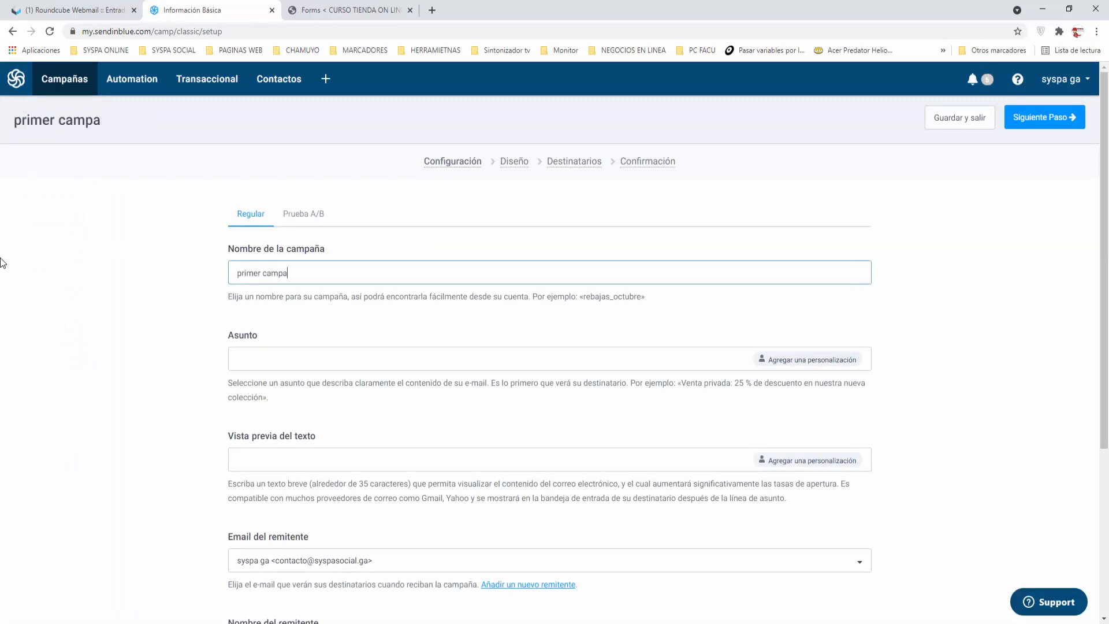
{"action": "type", "text": "ña"}
{"action": "left_click_drag", "start_coordinate": [315, 279], "coordinate": [194, 265]}
{"action": "key", "text": "ctrl+c"}
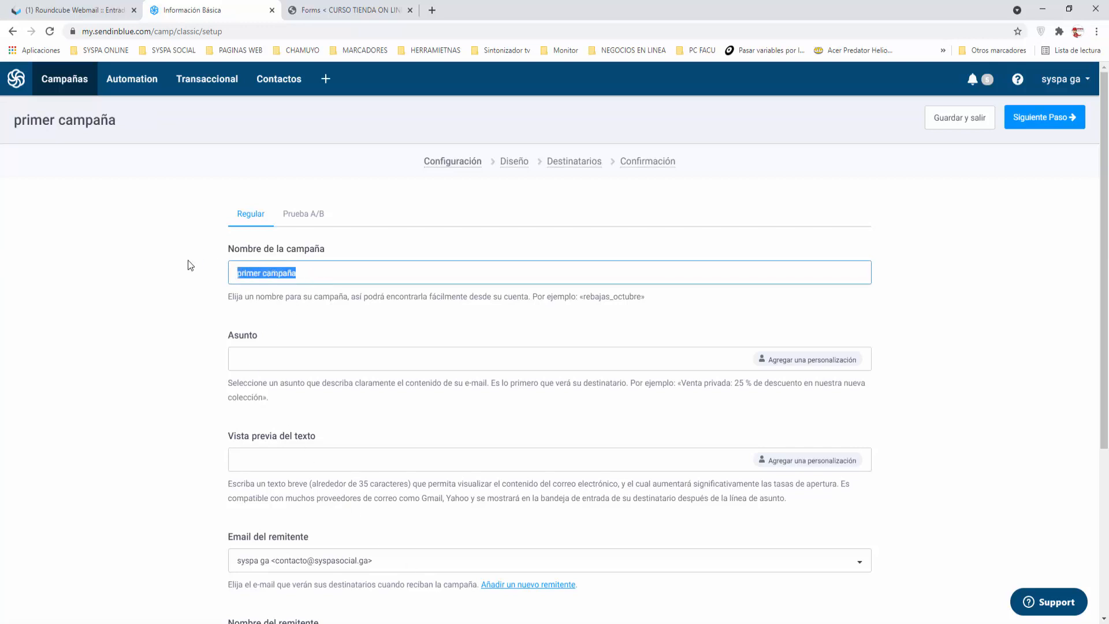
{"action": "left_click", "coordinate": [304, 363]}
{"action": "key", "text": "ctrl+v"}
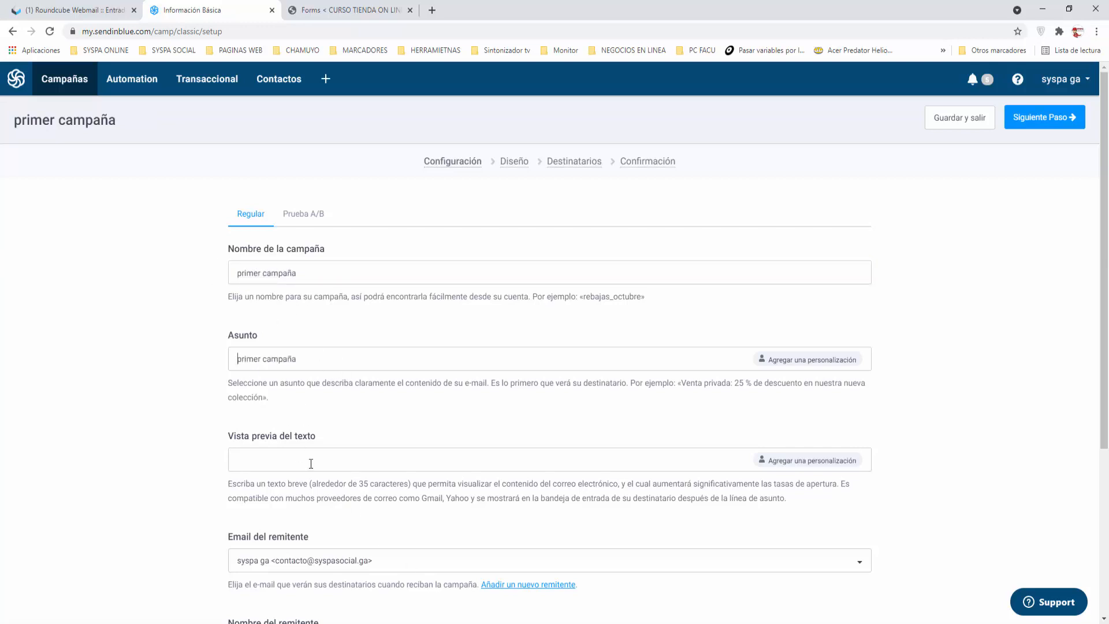
{"action": "key", "text": "ctrl+v"}
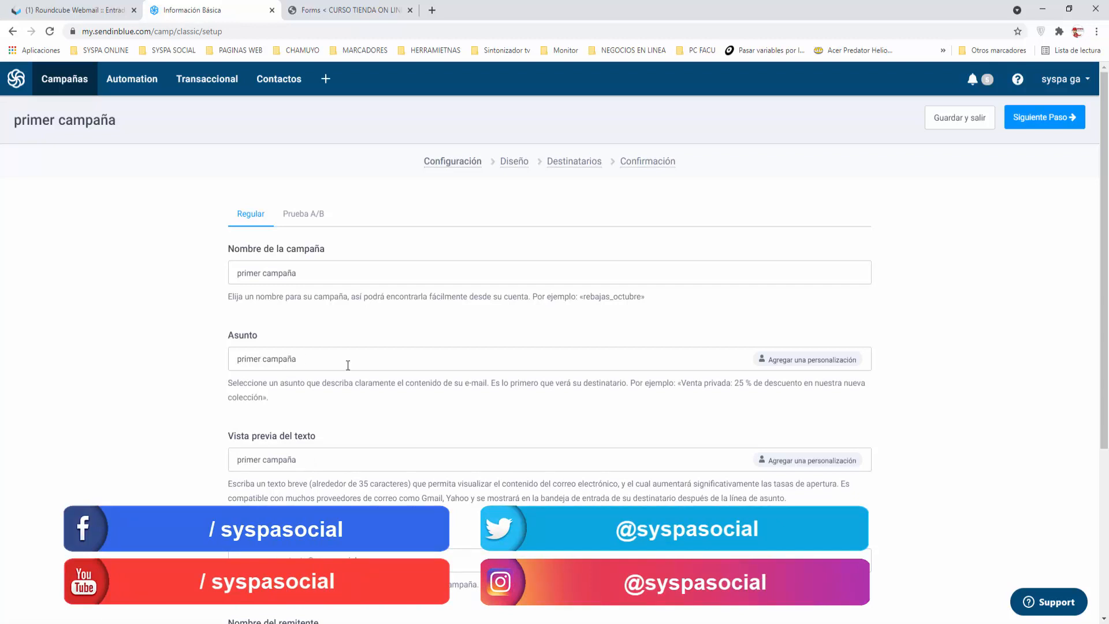
{"action": "left_click", "coordinate": [235, 466]}
{"action": "scroll", "coordinate": [307, 458], "scroll_direction": "down", "scroll_amount": 3}
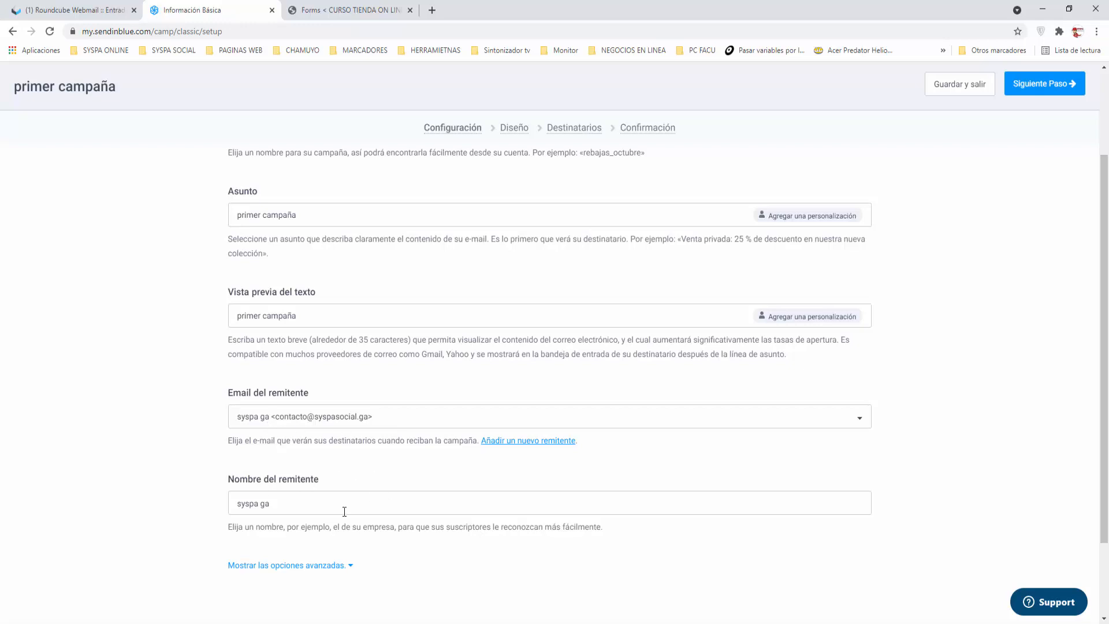
Step: Expand 'Mostrar las opciones avanzadas' and tick 'Activar el enlace espejo' for the campaign
{"action": "scroll", "coordinate": [345, 511], "scroll_direction": "down", "scroll_amount": 2}
{"action": "left_click", "coordinate": [347, 464]}
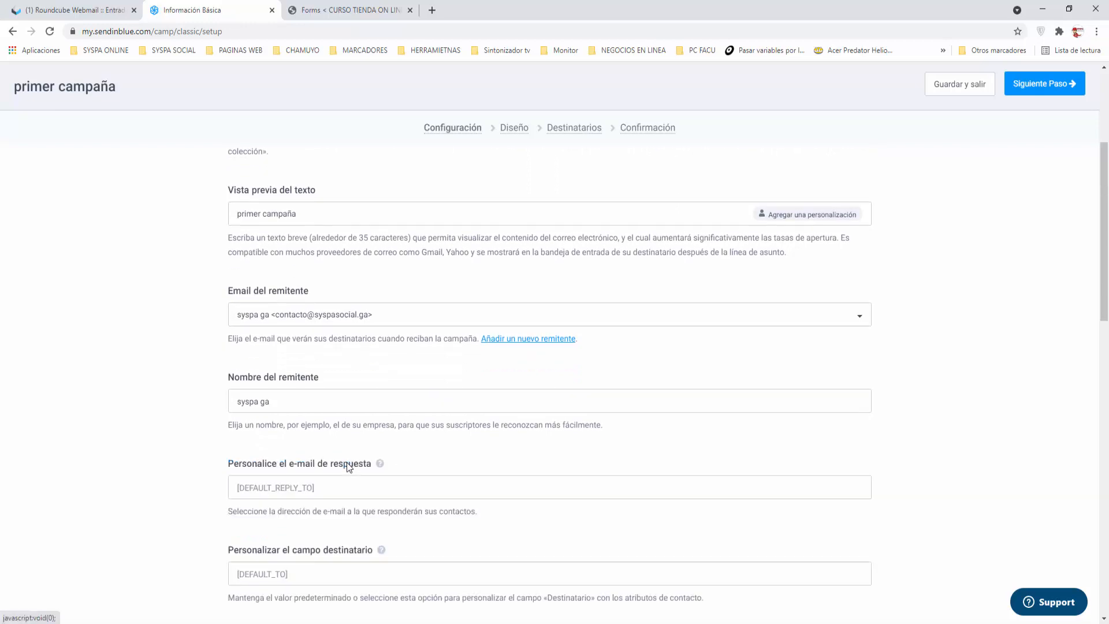
{"action": "scroll", "coordinate": [346, 462], "scroll_direction": "down", "scroll_amount": 4}
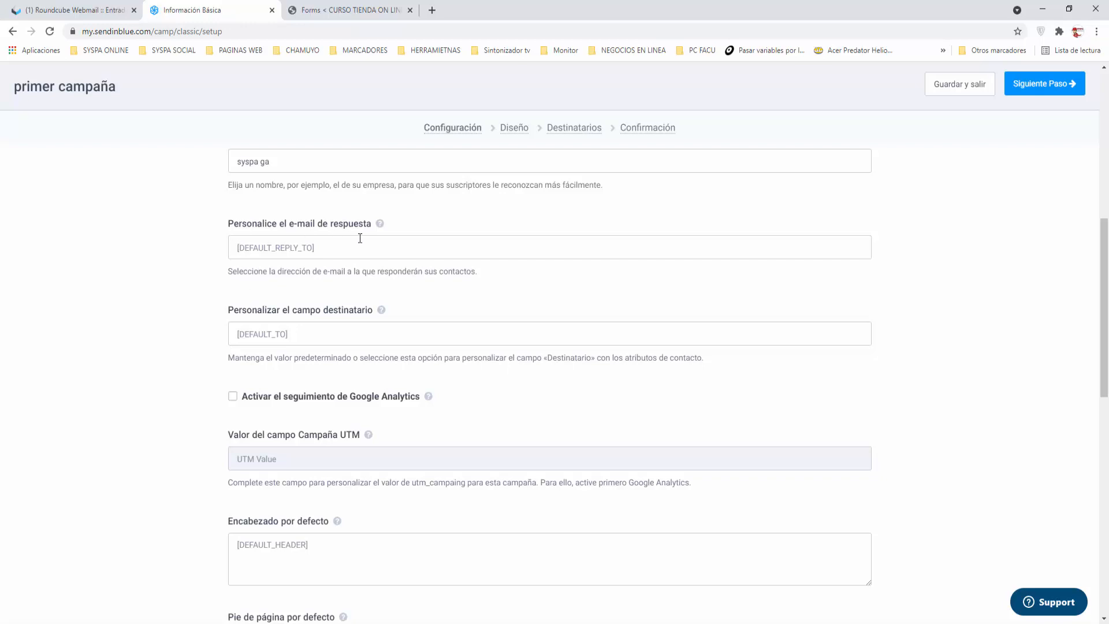
{"action": "scroll", "coordinate": [334, 331], "scroll_direction": "down", "scroll_amount": 4}
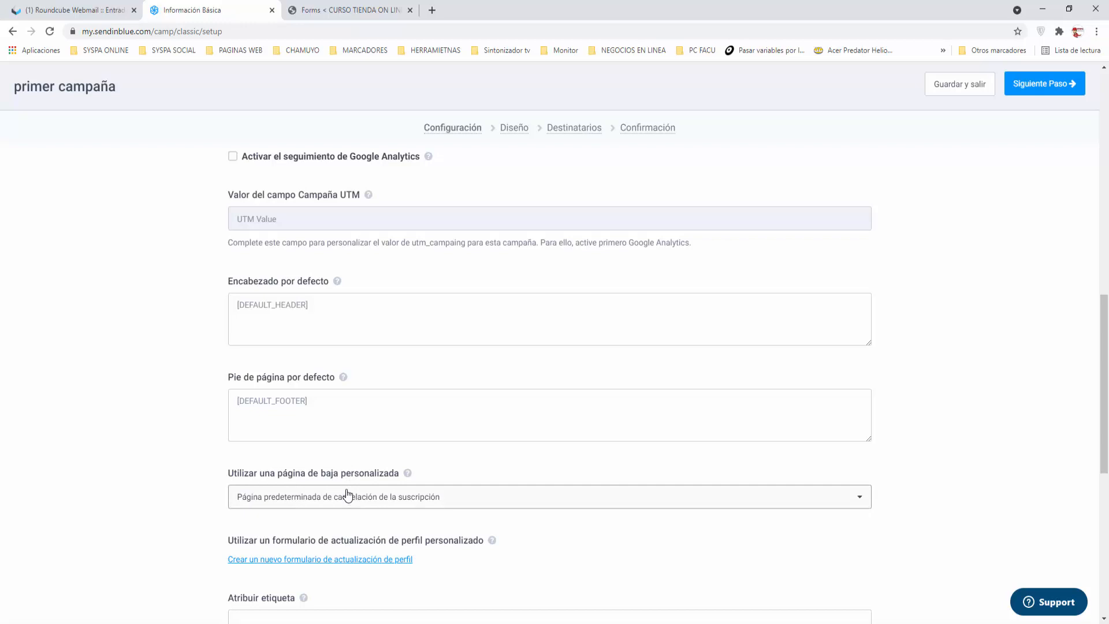
{"action": "scroll", "coordinate": [347, 517], "scroll_direction": "down", "scroll_amount": 2}
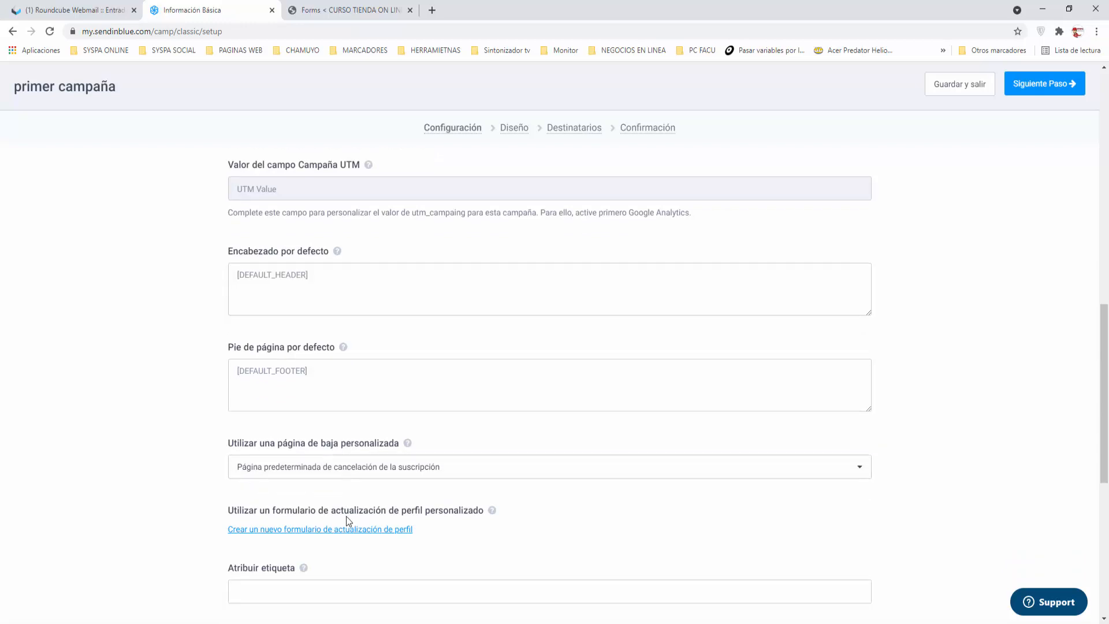
{"action": "scroll", "coordinate": [346, 520], "scroll_direction": "down", "scroll_amount": 3}
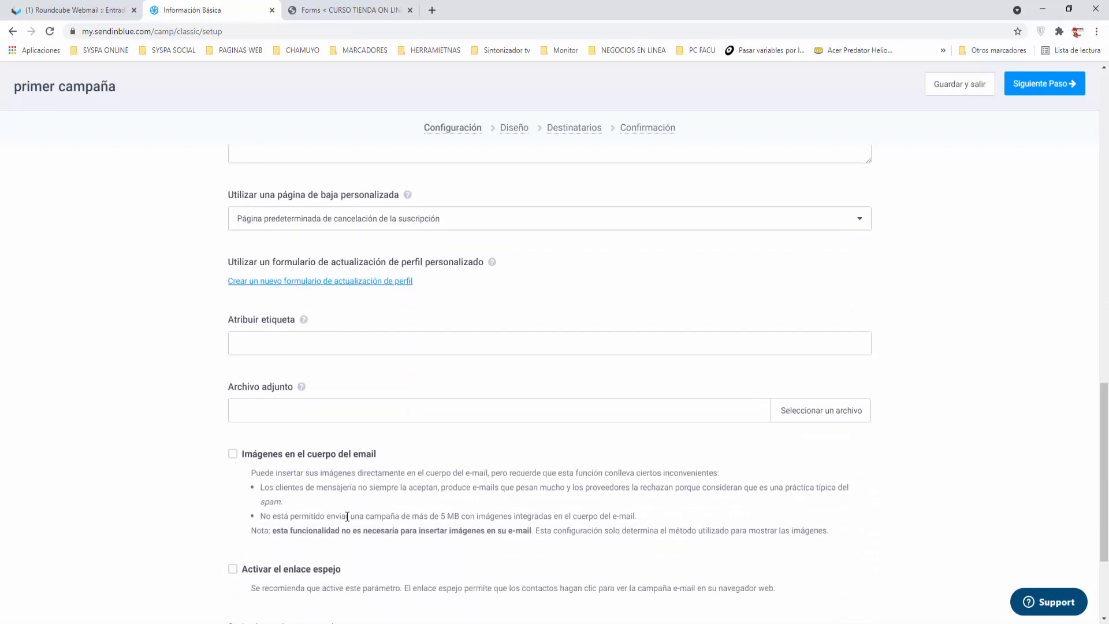
{"action": "scroll", "coordinate": [347, 516], "scroll_direction": "down", "scroll_amount": 2}
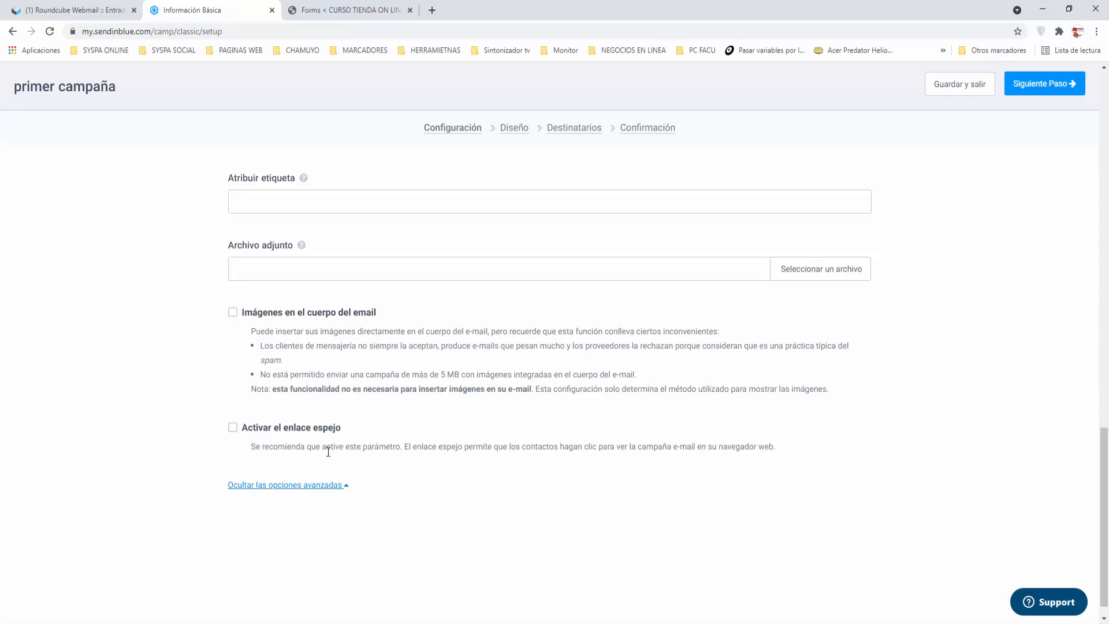
{"action": "left_click", "coordinate": [232, 428]}
{"action": "scroll", "coordinate": [600, 496], "scroll_direction": "up", "scroll_amount": 10}
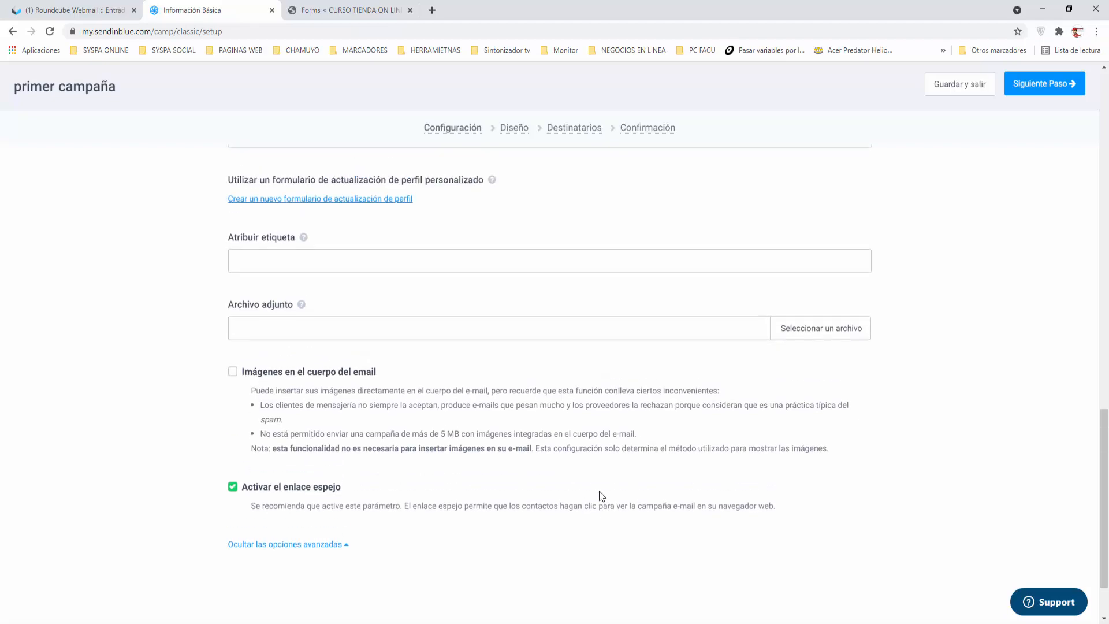
{"action": "scroll", "coordinate": [600, 495], "scroll_direction": "up", "scroll_amount": 8}
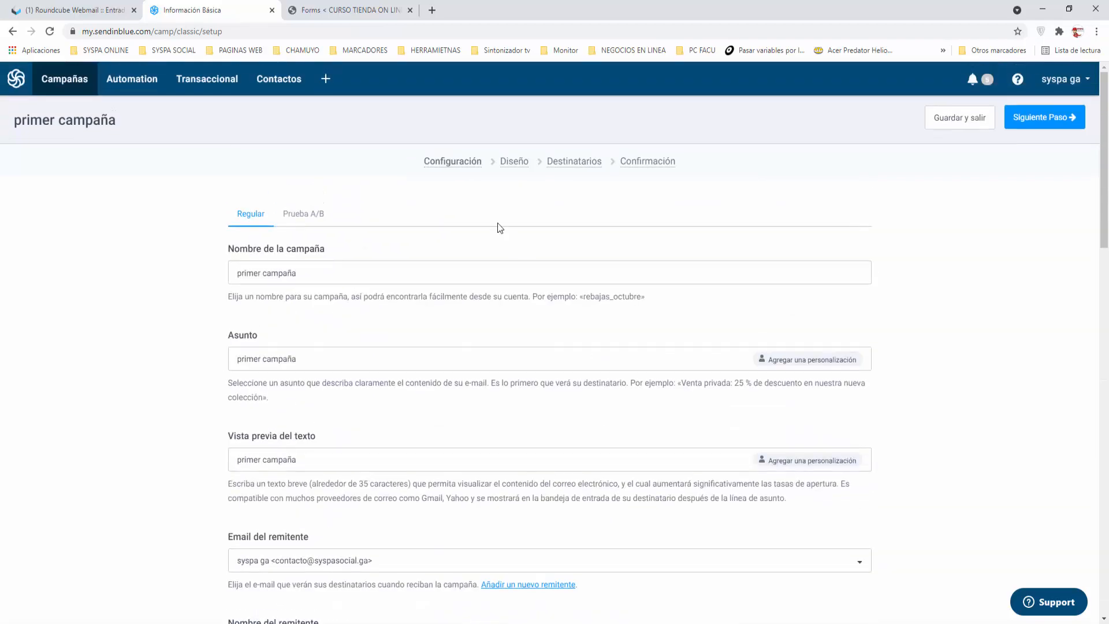
Step: Advance to the Diseño step and choose the 'Editor Drag and Drop' builder
{"action": "left_click", "coordinate": [1055, 118]}
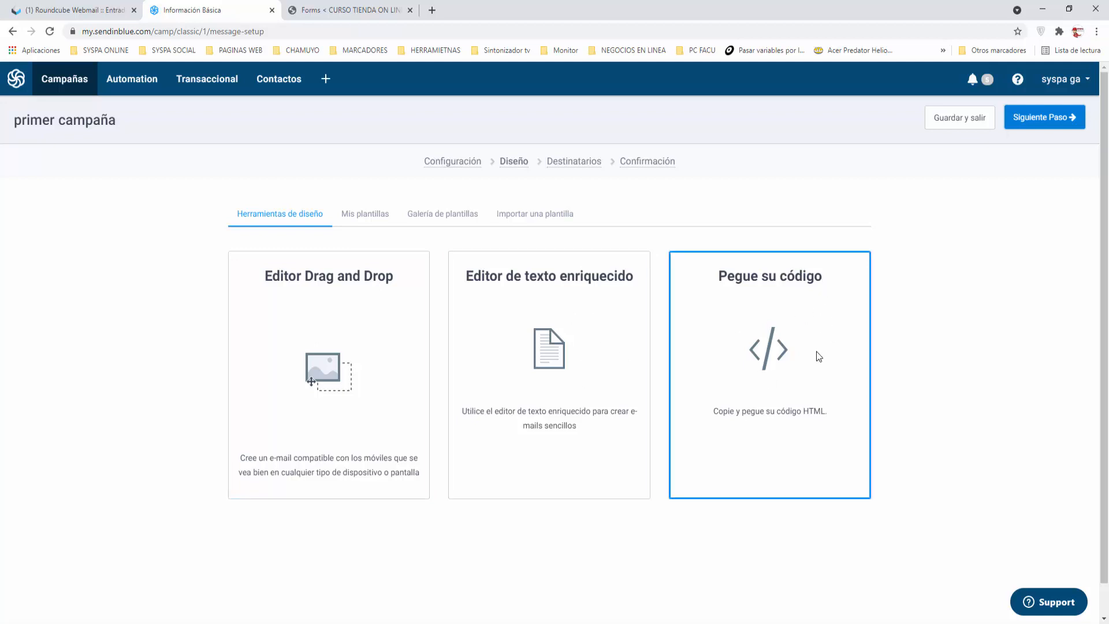
{"action": "left_click", "coordinate": [358, 220]}
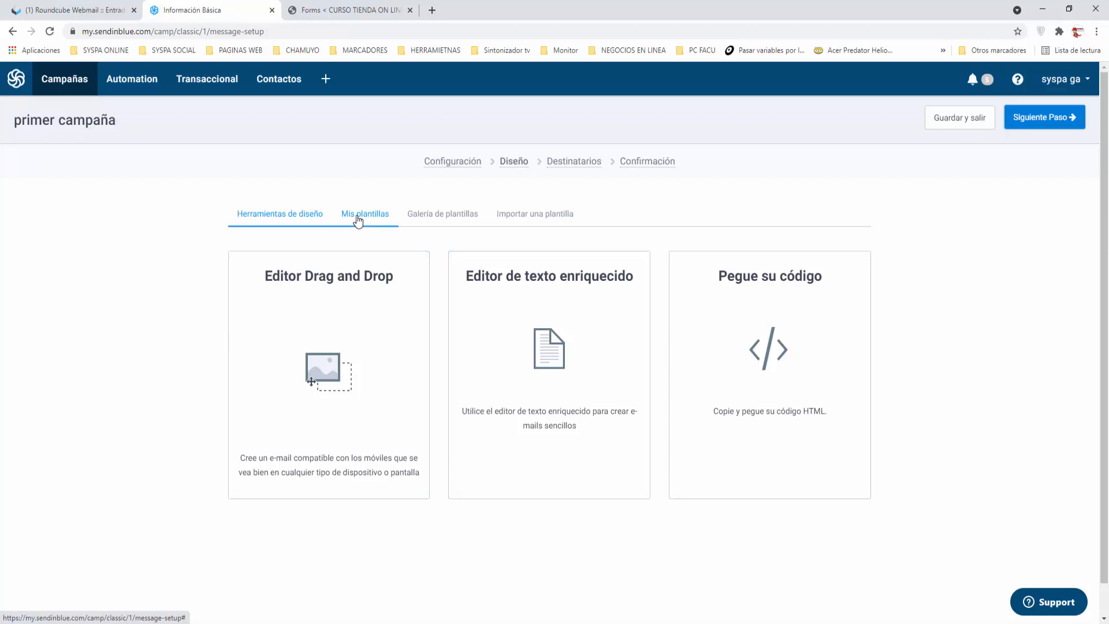
{"action": "left_click", "coordinate": [338, 276]}
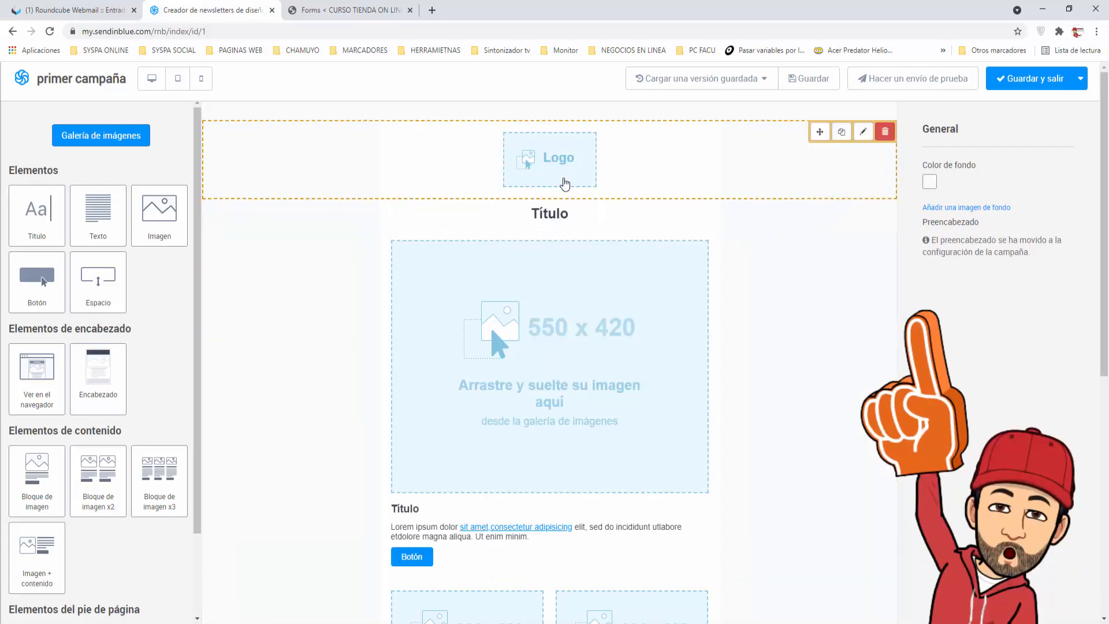
{"action": "left_click", "coordinate": [560, 175]}
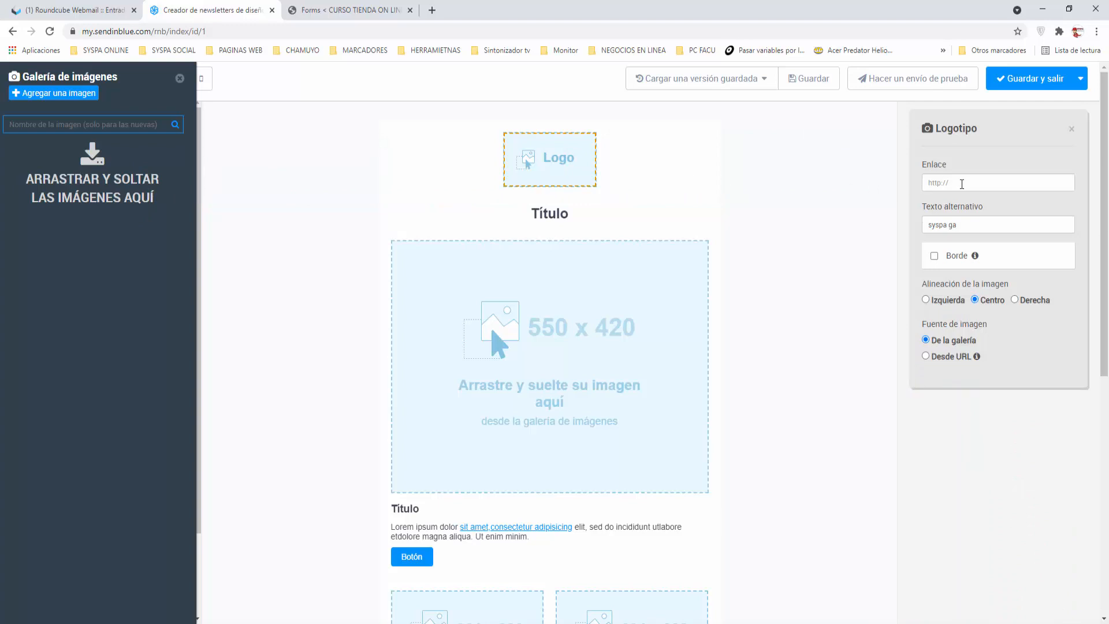
{"action": "left_click", "coordinate": [953, 183]}
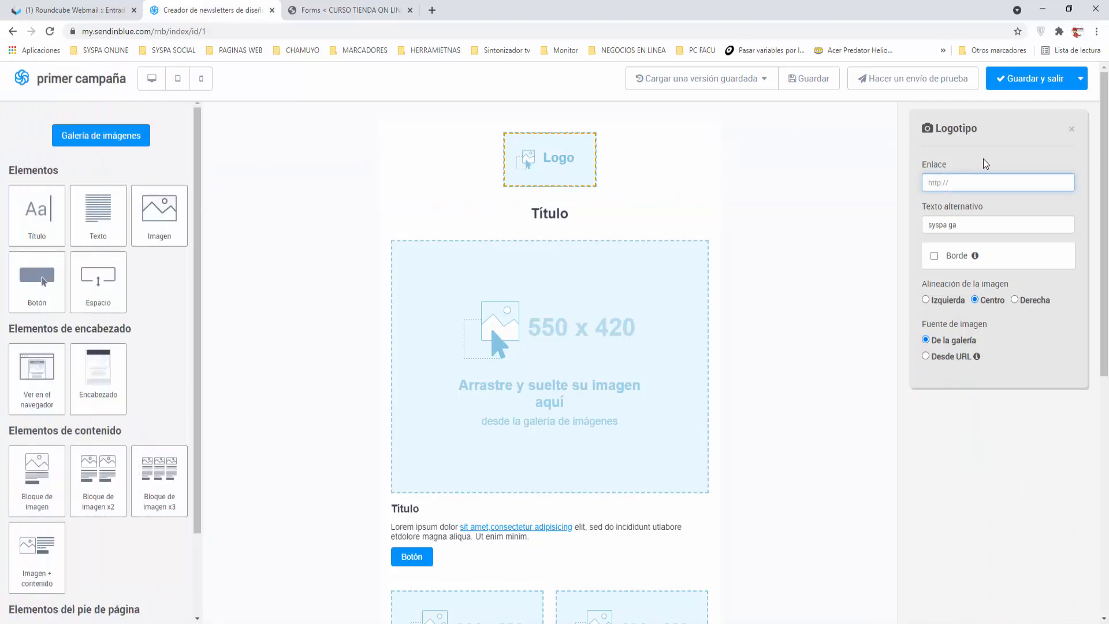
{"action": "type", "text": "https://syspasocial.ga"}
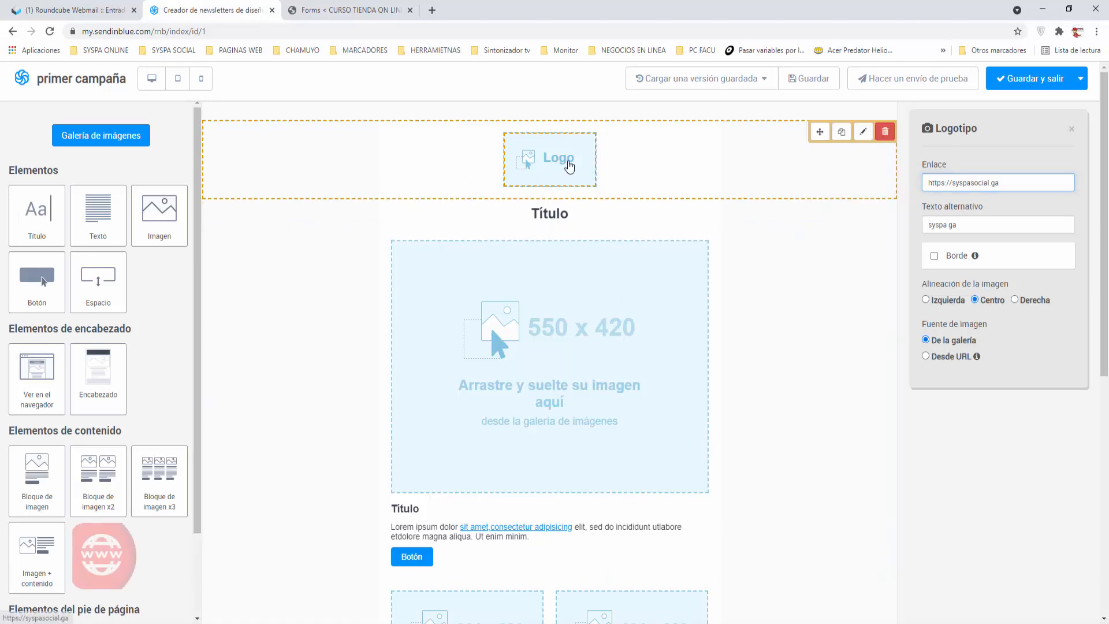
{"action": "left_click", "coordinate": [554, 164]}
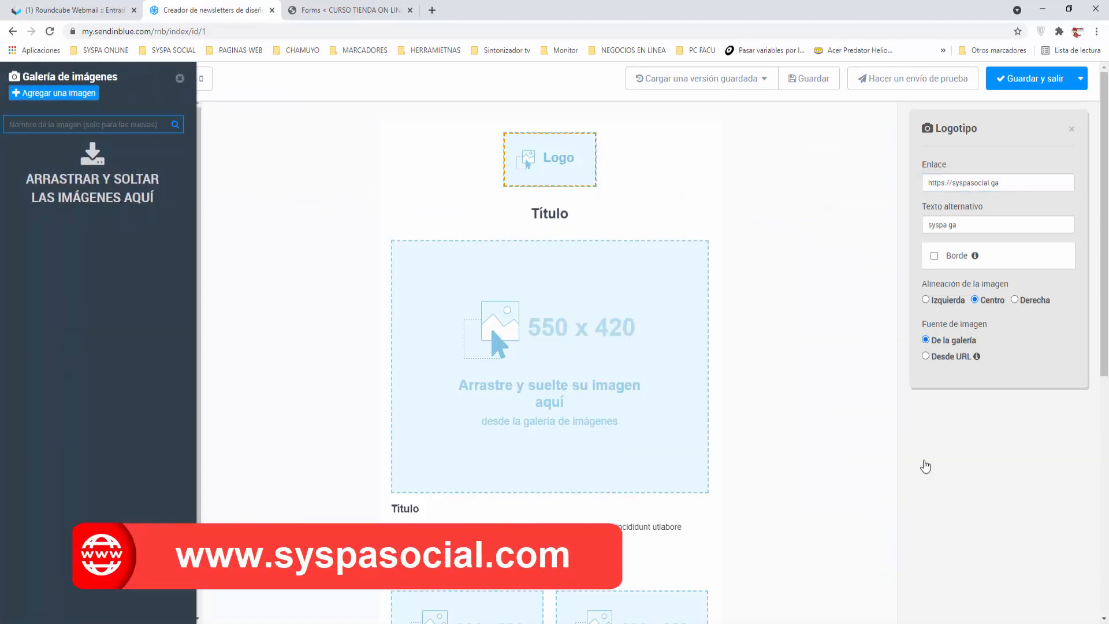
{"action": "left_click_drag", "start_coordinate": [1108, 289], "coordinate": [110, 248]}
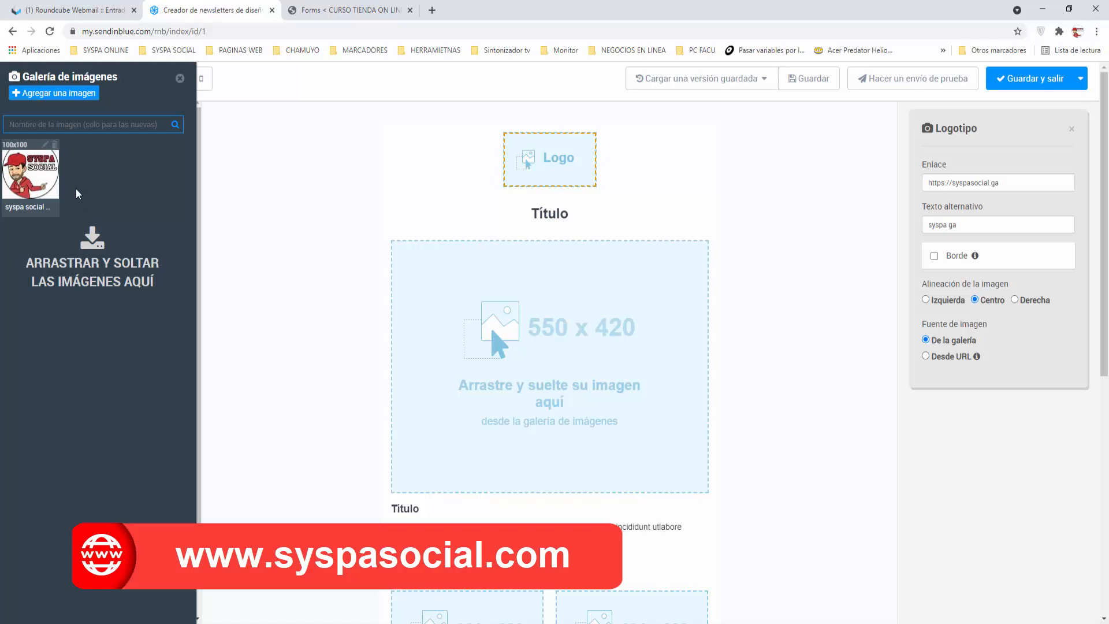
{"action": "left_click_drag", "start_coordinate": [30, 173], "coordinate": [549, 165]}
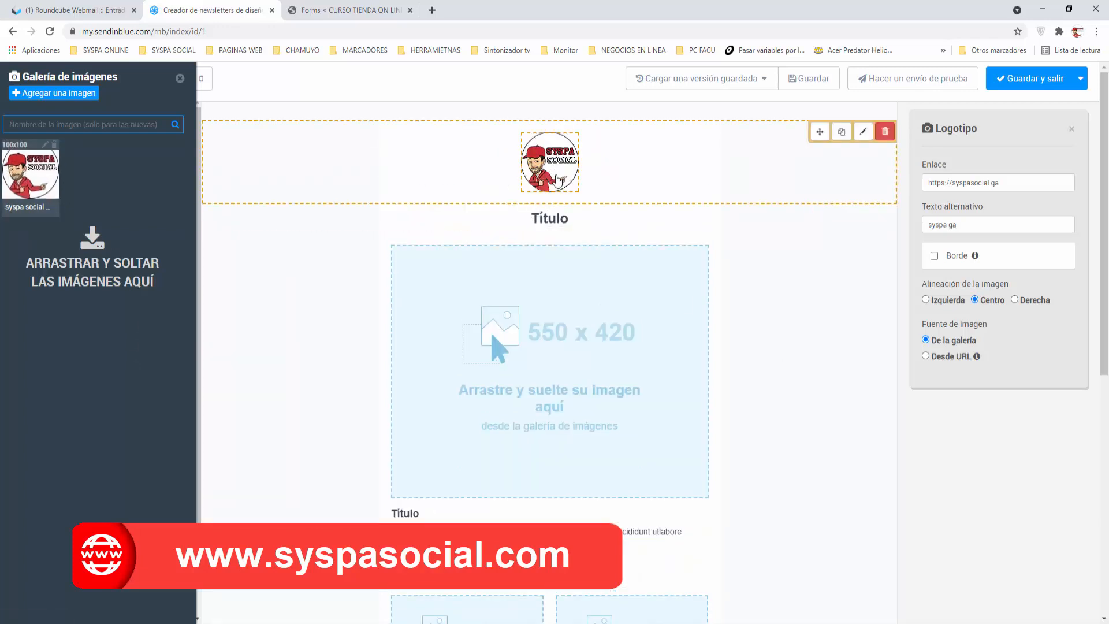
Step: Change the Título heading to 'Primer email'
{"action": "left_click", "coordinate": [568, 217]}
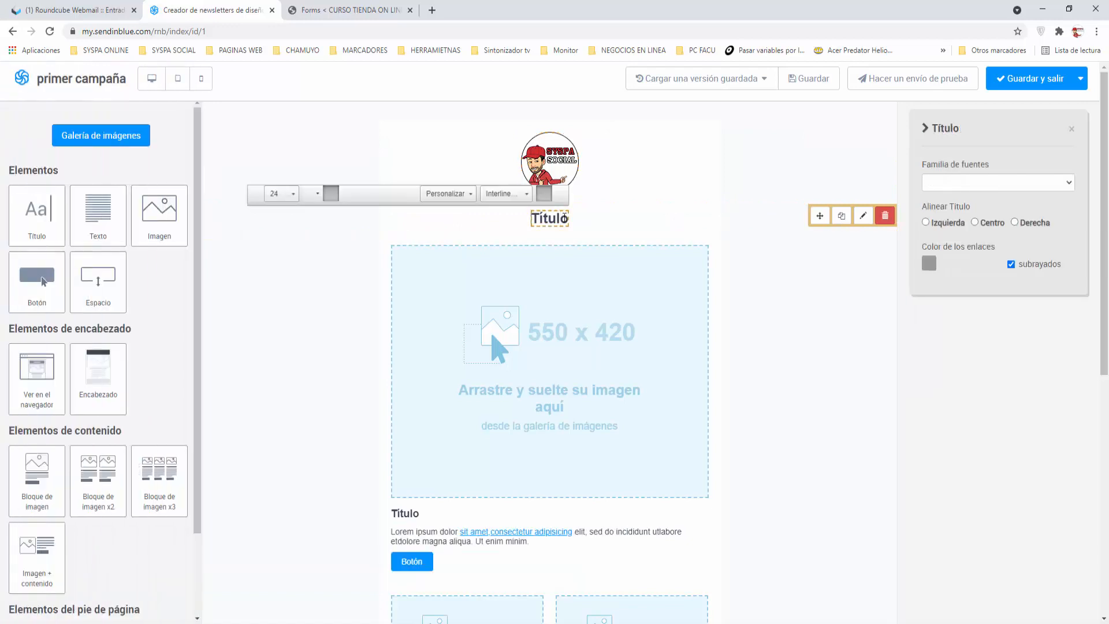
{"action": "double_click", "coordinate": [565, 219]}
{"action": "type", "text": "Primer email"}
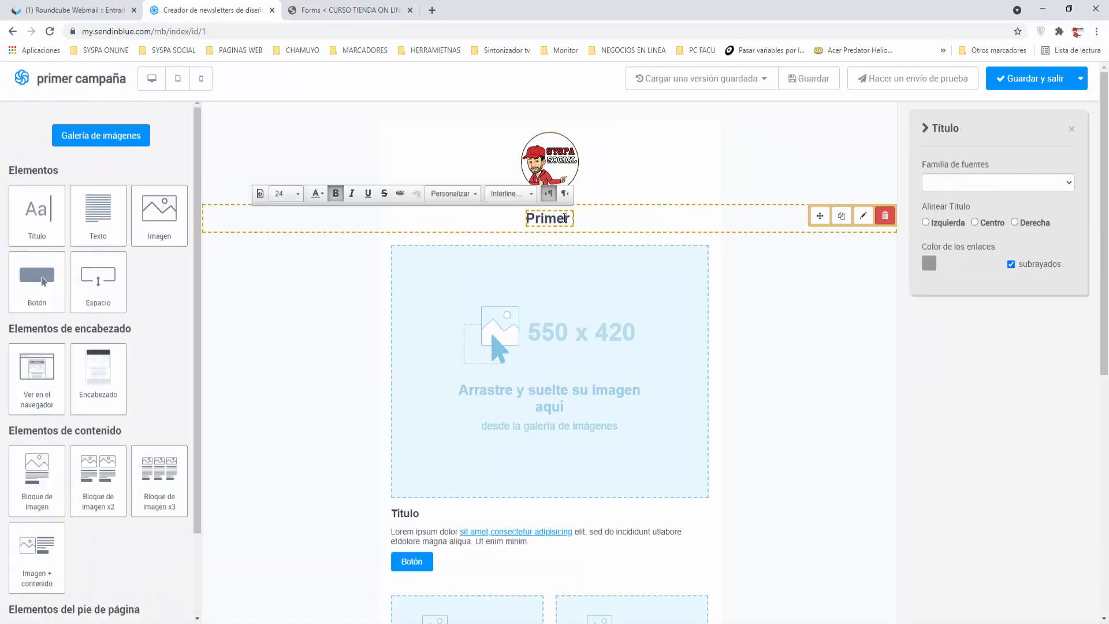
Step: Upload the Email Marketing WordPress banner and place it in the 550x420 image block
{"action": "left_click", "coordinate": [574, 302]}
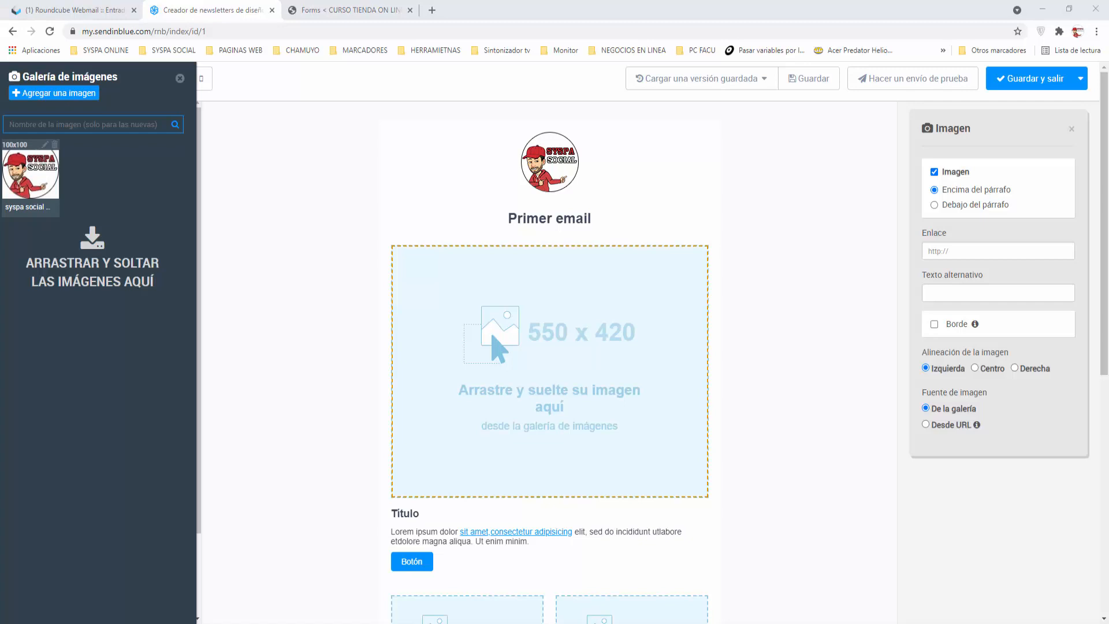
{"action": "left_click_drag", "start_coordinate": [498, 240], "coordinate": [77, 282]}
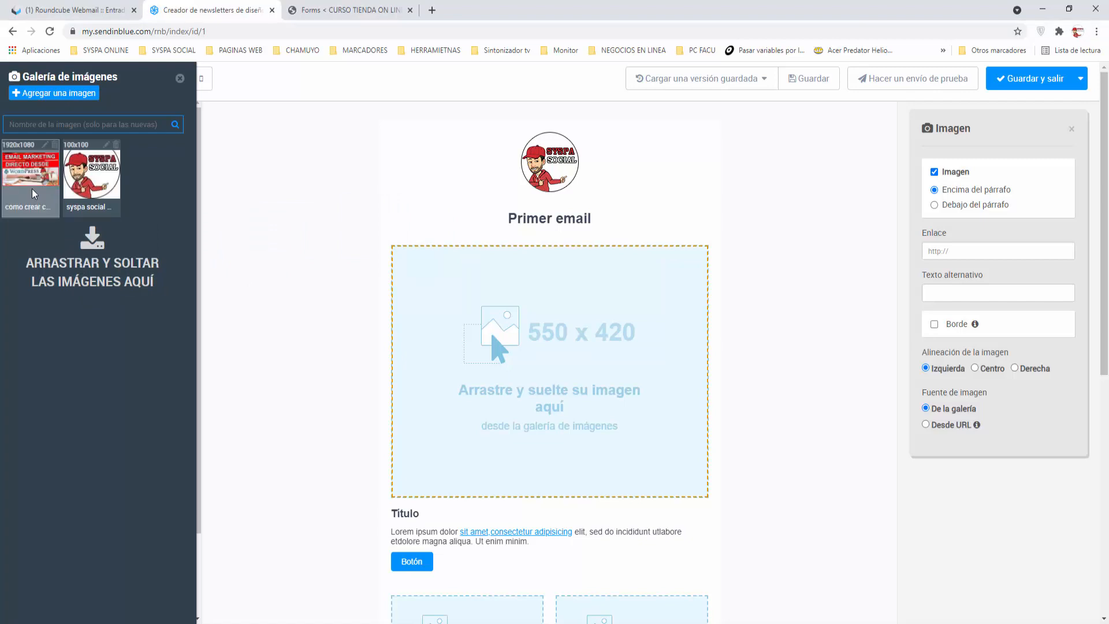
{"action": "left_click_drag", "start_coordinate": [33, 188], "coordinate": [514, 330]}
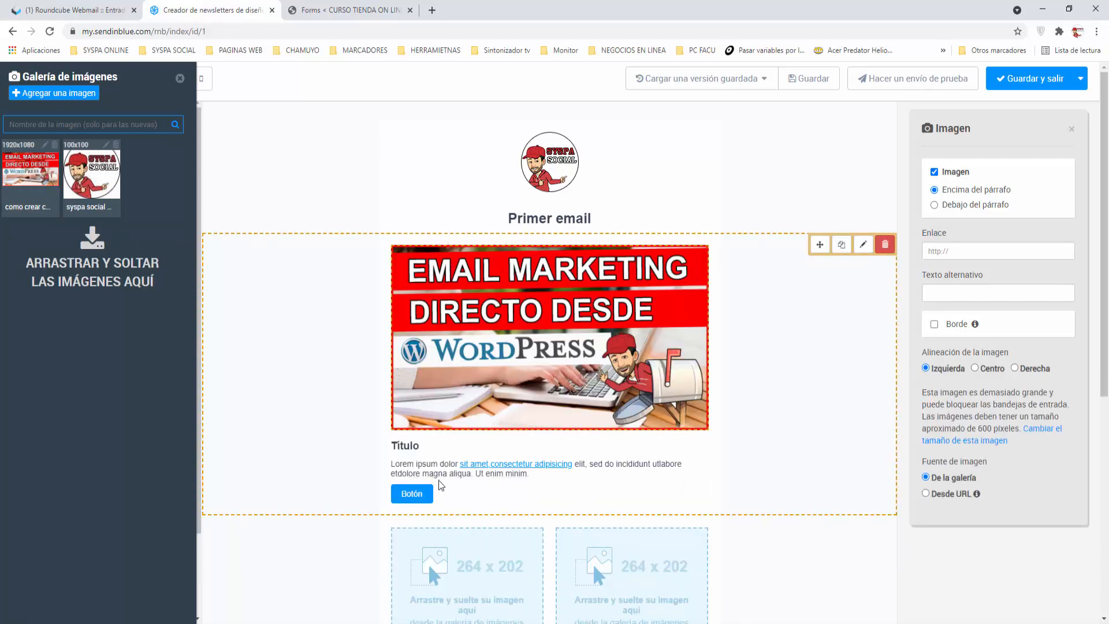
Step: Centre the banner image and retitle the heading below it 'Email Marketinga'
{"action": "left_click", "coordinate": [607, 366]}
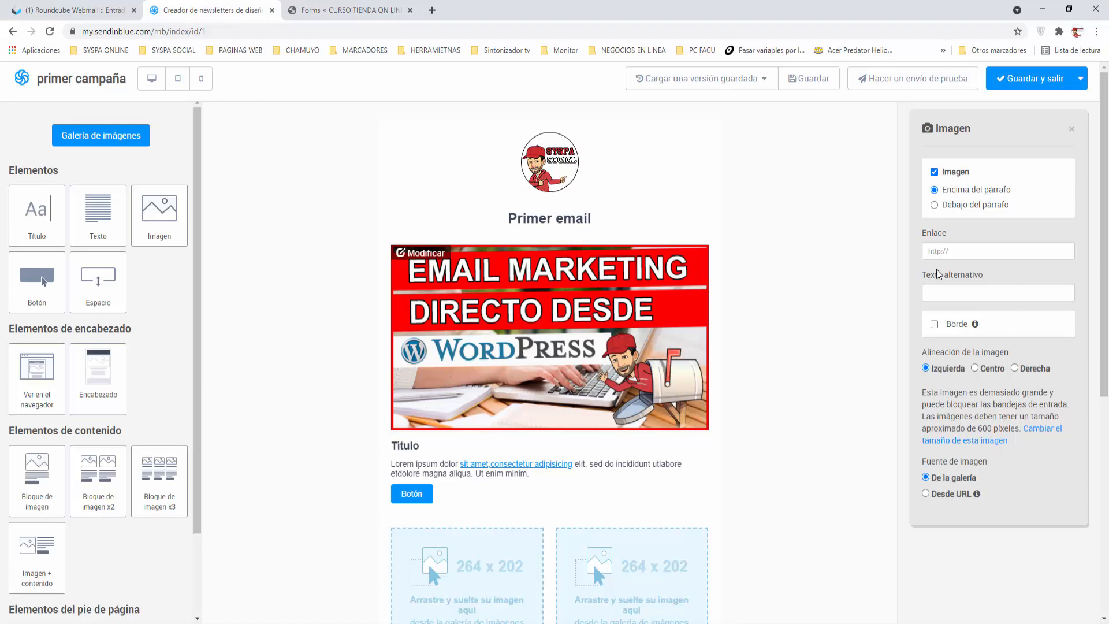
{"action": "left_click", "coordinate": [979, 370]}
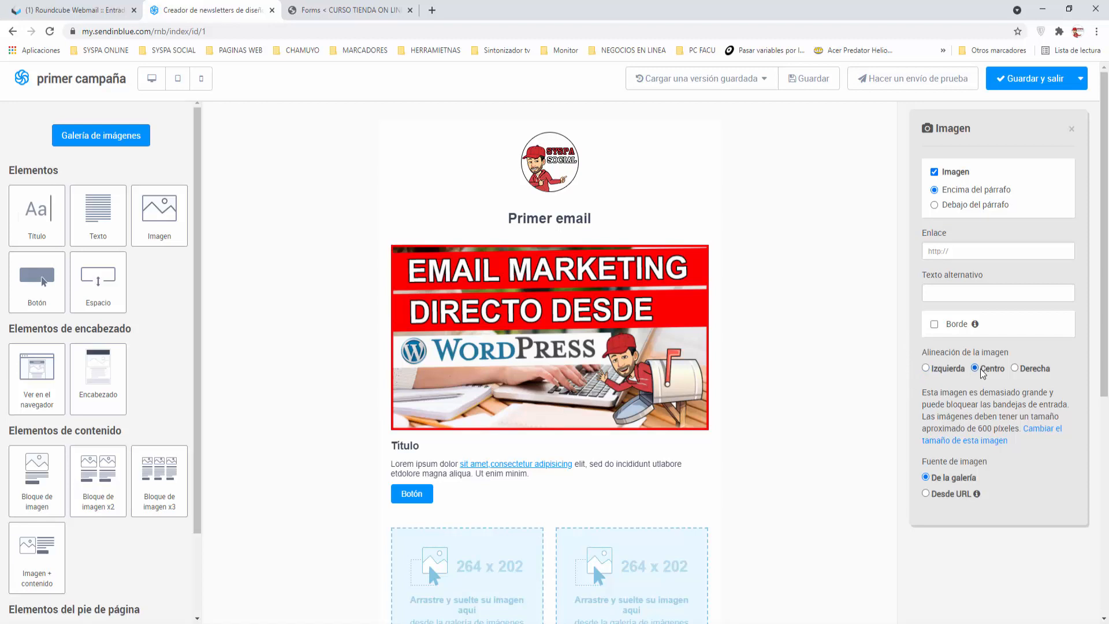
{"action": "left_click", "coordinate": [433, 446]}
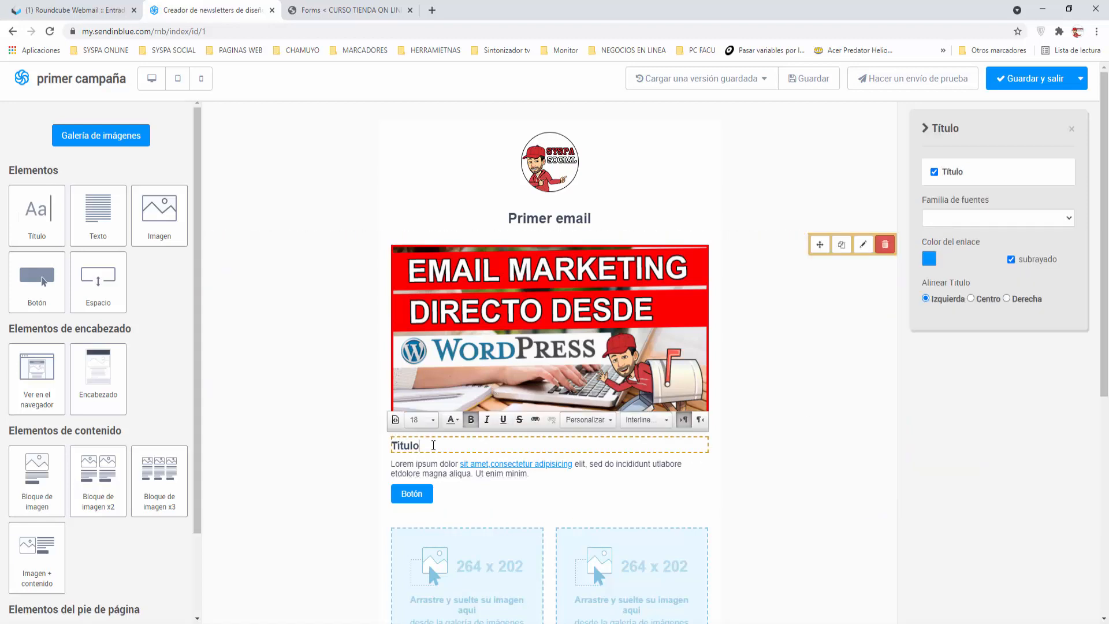
{"action": "key", "text": "BackSpace"}
{"action": "key", "text": "BackSpace"}
{"action": "key", "text": "BackSpace"}
{"action": "key", "text": "BackSpace"}
{"action": "key", "text": "BackSpace"}
{"action": "type", "text": "Em"}
{"action": "key", "text": "BackSpace"}
{"action": "key", "text": "BackSpace"}
{"action": "key", "text": "BackSpace"}
{"action": "type", "text": "Email Marketinga"}
Step: Replace the sample paragraph with 'Esto es una descripcion' and open the button's settings
{"action": "left_click_drag", "start_coordinate": [539, 474], "coordinate": [385, 471]}
{"action": "type", "text": "Esto es"}
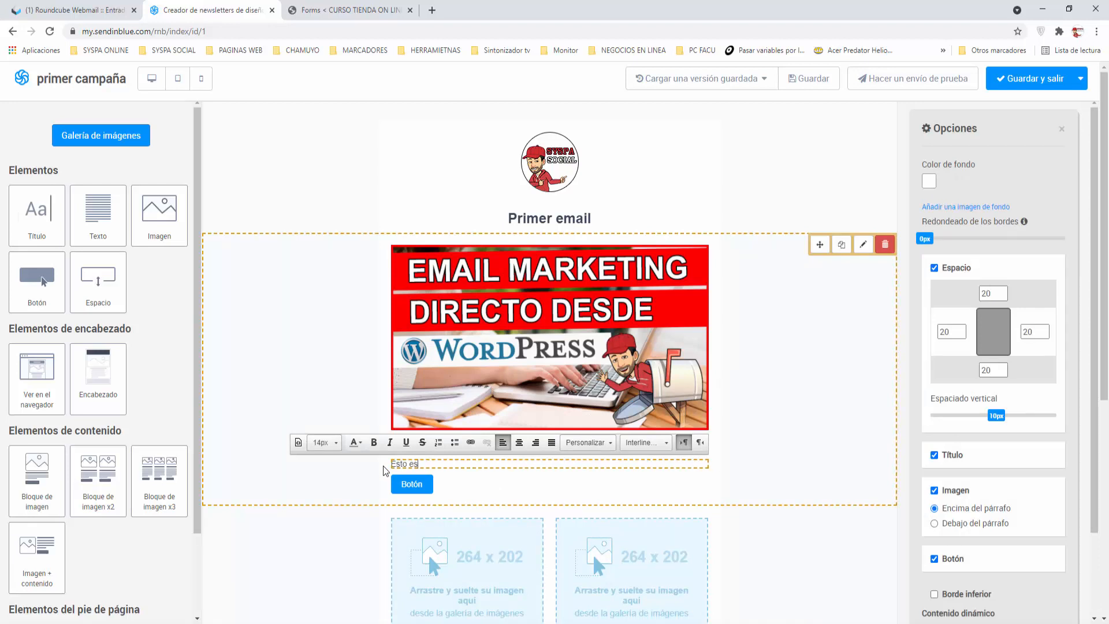
{"action": "type", "text": " una descripvio"}
{"action": "key", "text": "BackSpace"}
{"action": "key", "text": "BackSpace"}
{"action": "key", "text": "BackSpace"}
{"action": "type", "text": "cion"}
{"action": "left_click", "coordinate": [425, 479]}
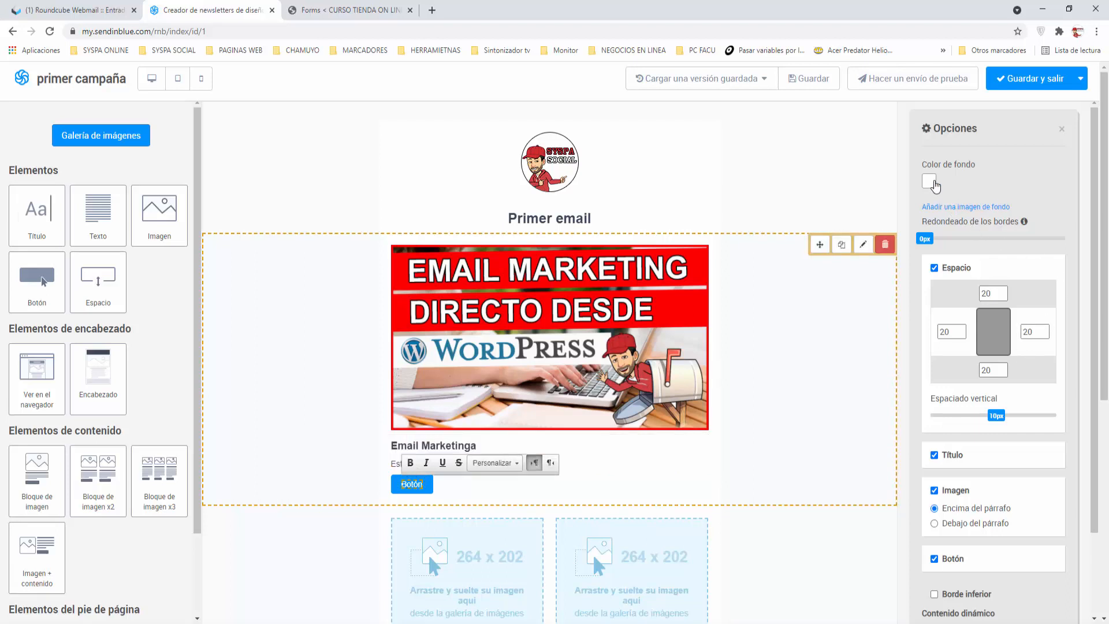
{"action": "left_click", "coordinate": [421, 484]}
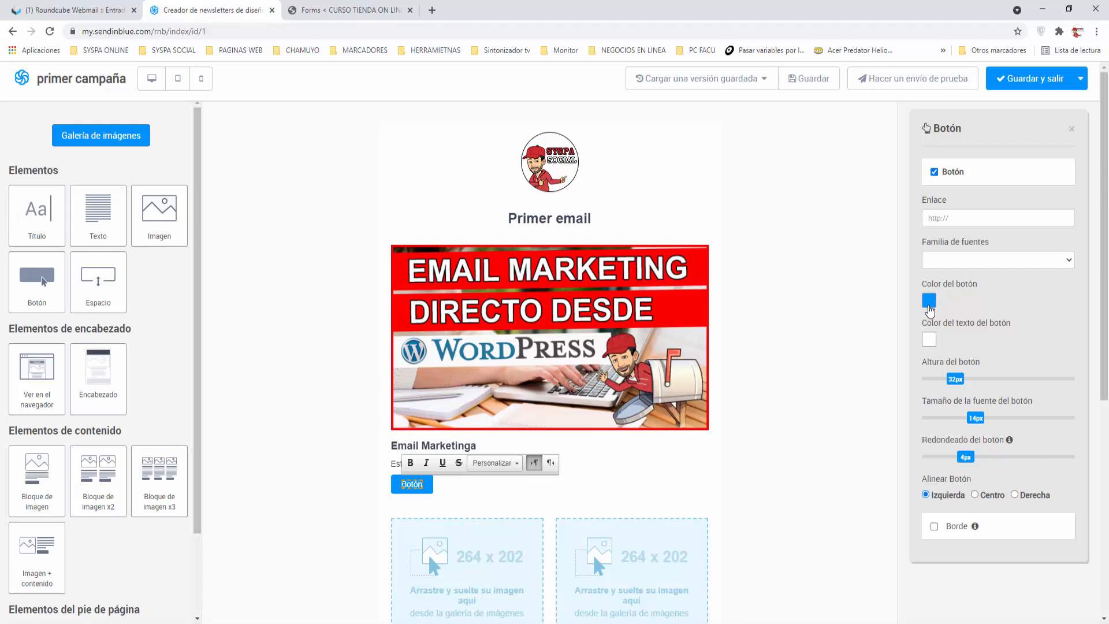
Step: Make the button orange (#ff4d00), centre-aligned, with a 1px solid border
{"action": "left_click", "coordinate": [929, 304]}
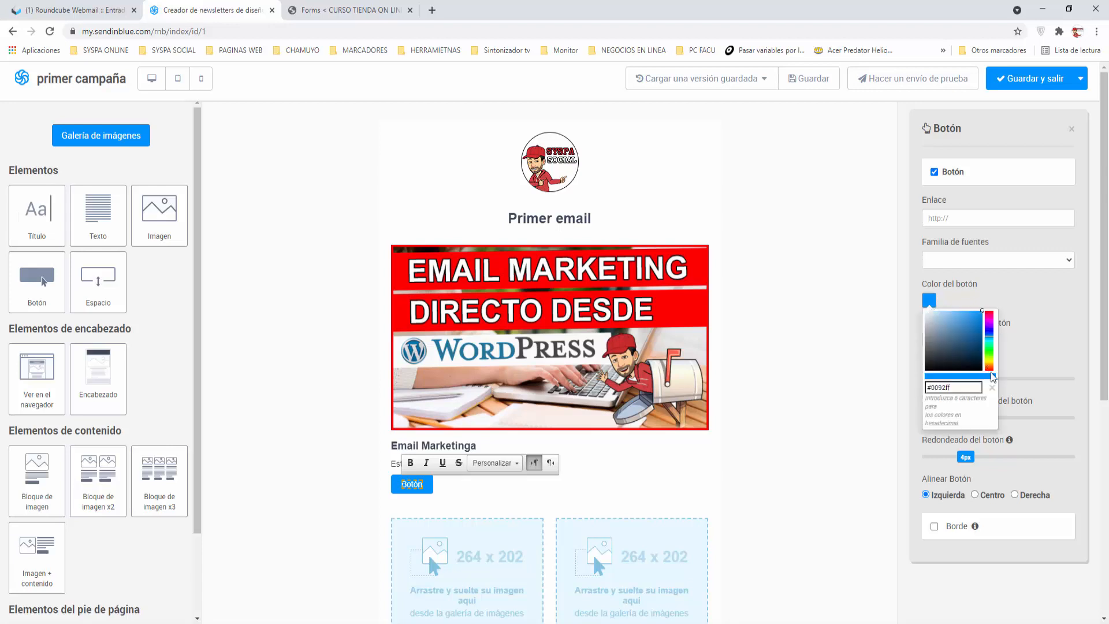
{"action": "left_click_drag", "start_coordinate": [988, 372], "coordinate": [989, 368]}
{"action": "left_click", "coordinate": [989, 367]}
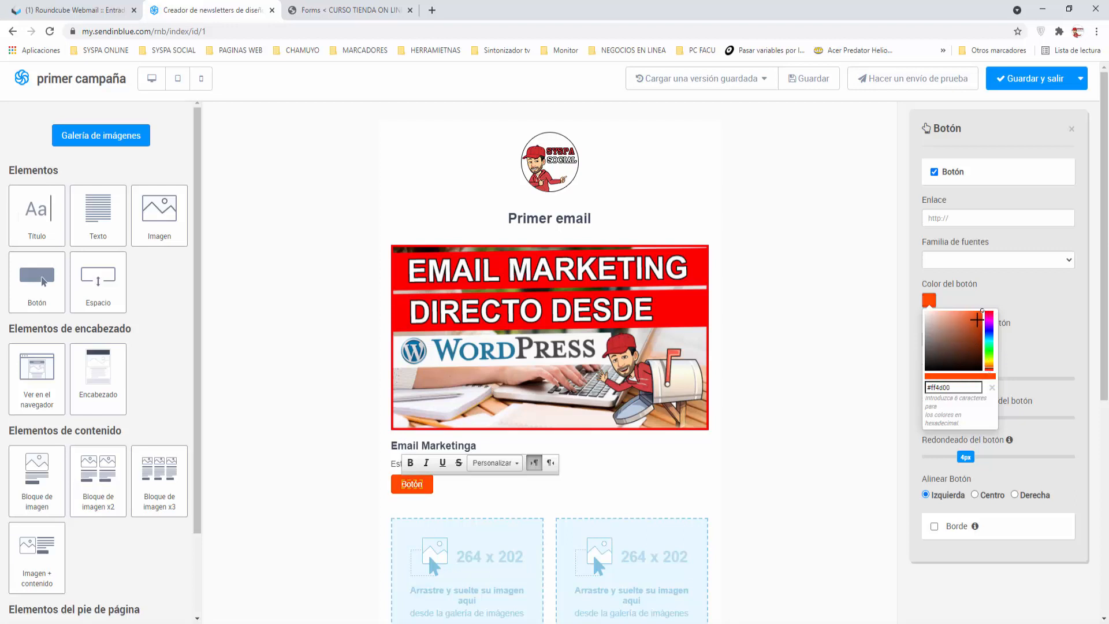
{"action": "left_click", "coordinate": [1025, 337]}
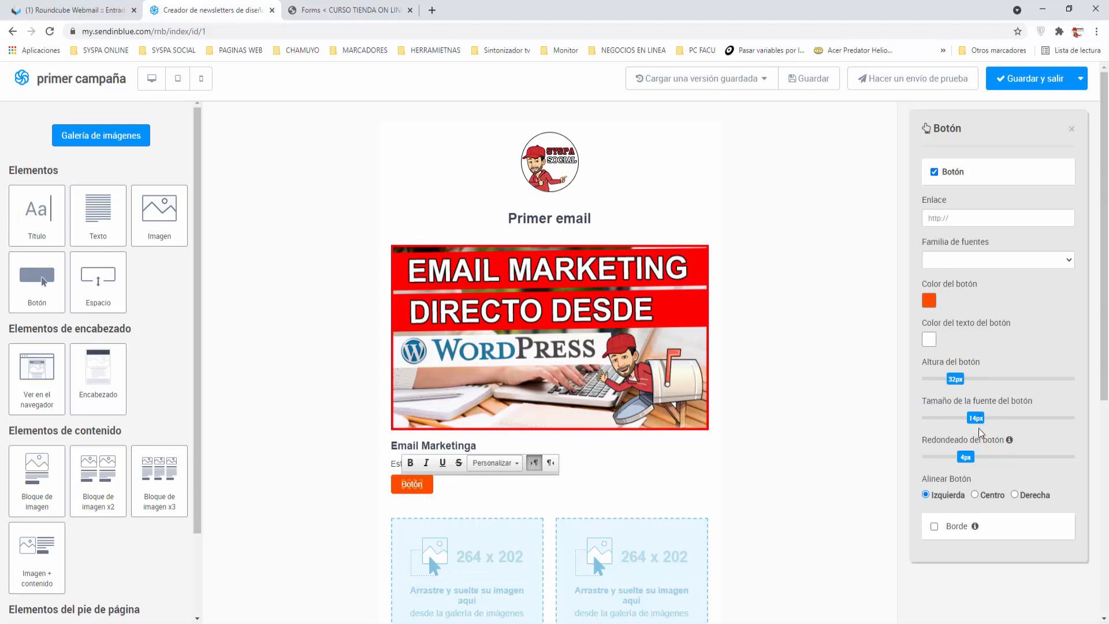
{"action": "left_click", "coordinate": [975, 495]}
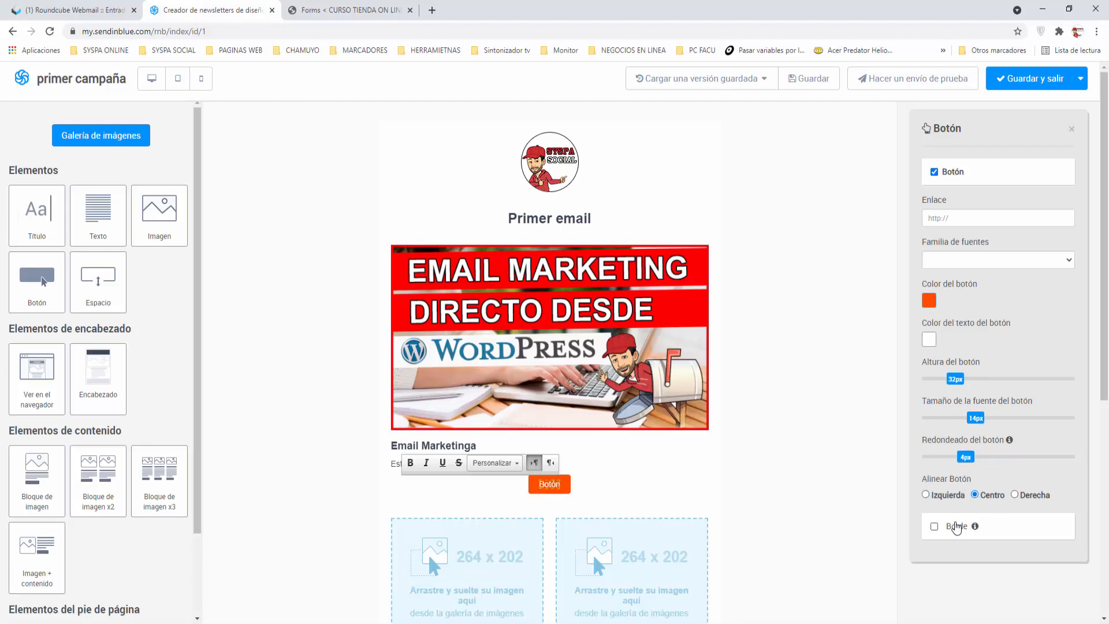
{"action": "left_click", "coordinate": [935, 528]}
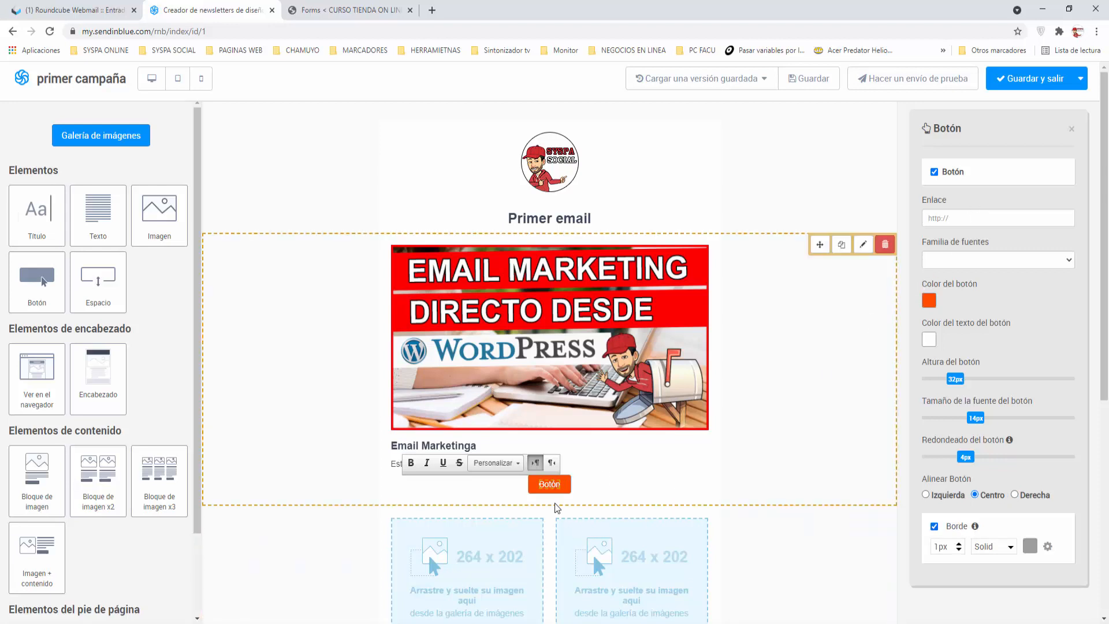
Step: Change the orange button's label to 'Ver video'
{"action": "type", "text": "Ver video"}
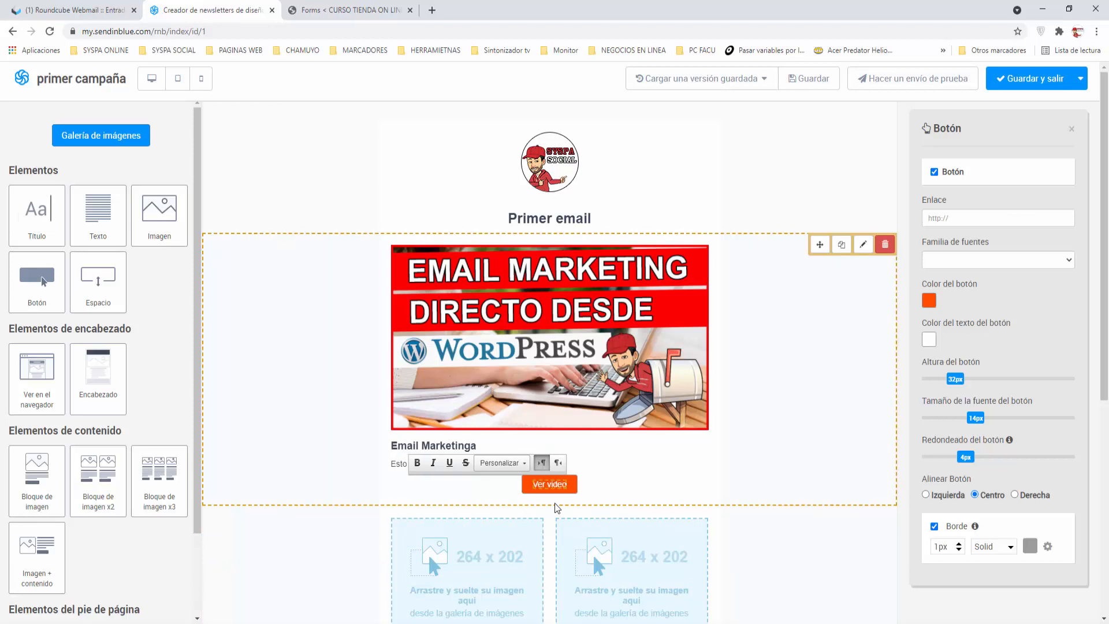
{"action": "left_click", "coordinate": [798, 518]}
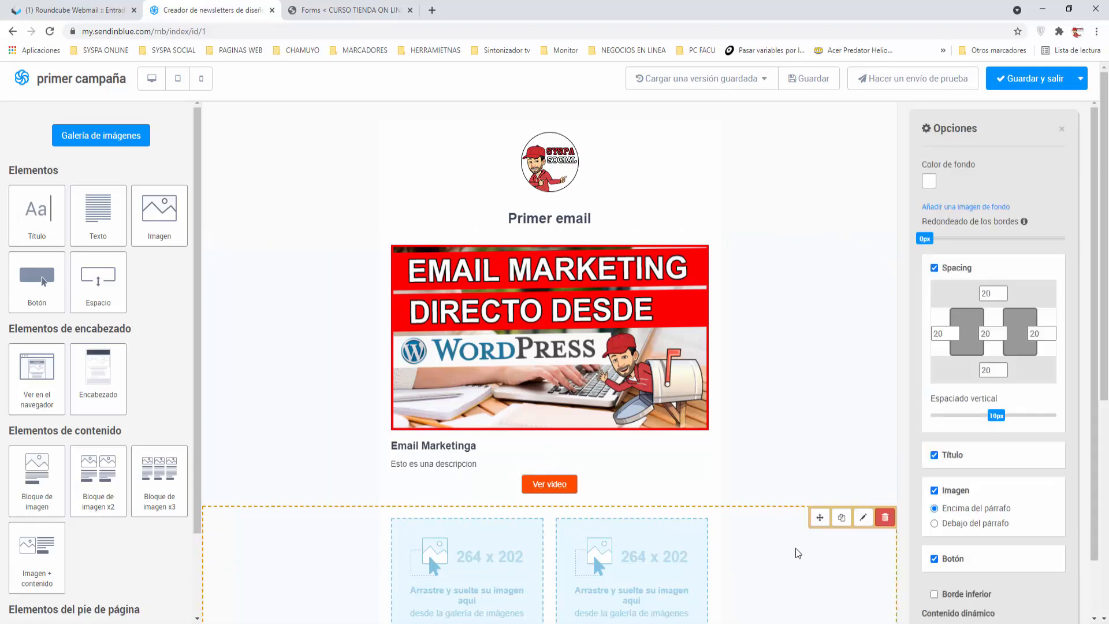
{"action": "scroll", "coordinate": [610, 387], "scroll_direction": "down", "scroll_amount": 3}
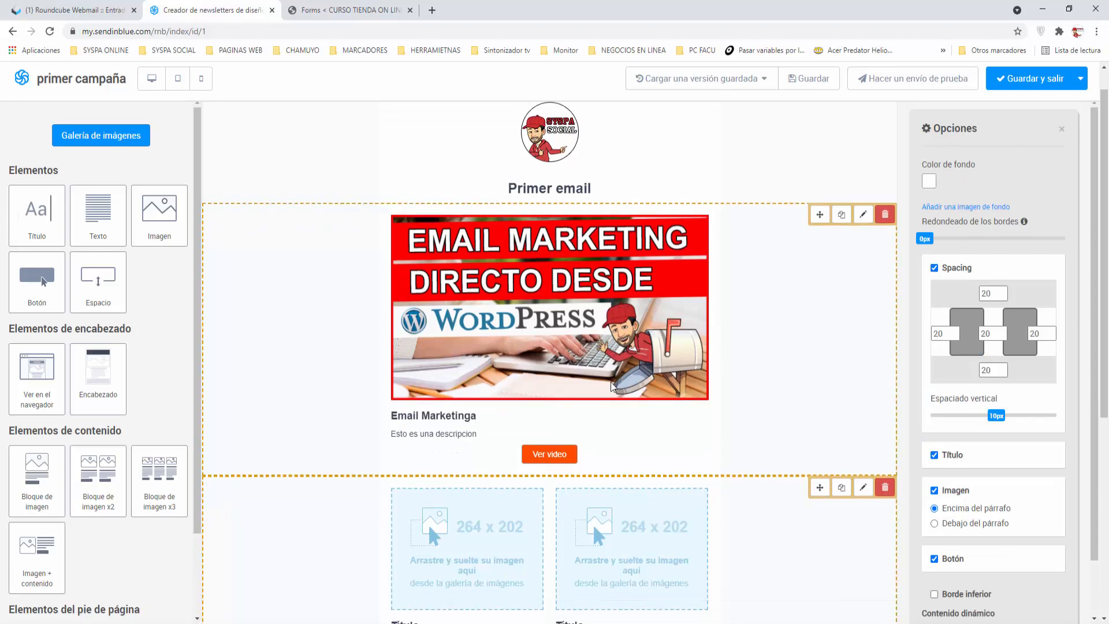
{"action": "scroll", "coordinate": [611, 383], "scroll_direction": "down", "scroll_amount": 1}
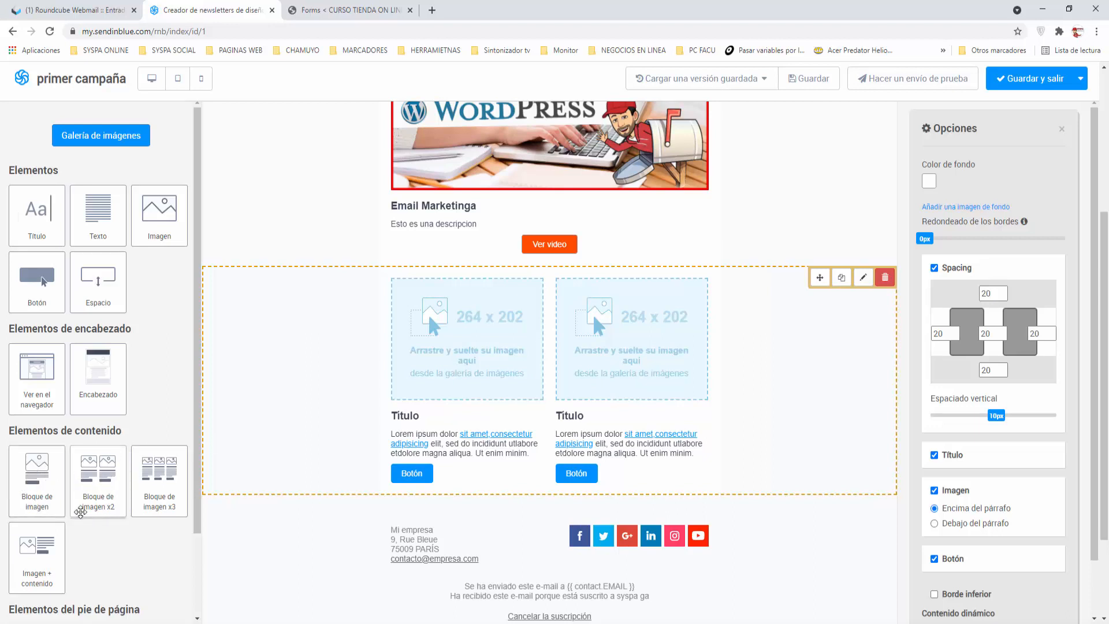
Step: Add a Bloque de imagen x3 block below the two-column image block
{"action": "left_click_drag", "start_coordinate": [95, 479], "coordinate": [99, 479]}
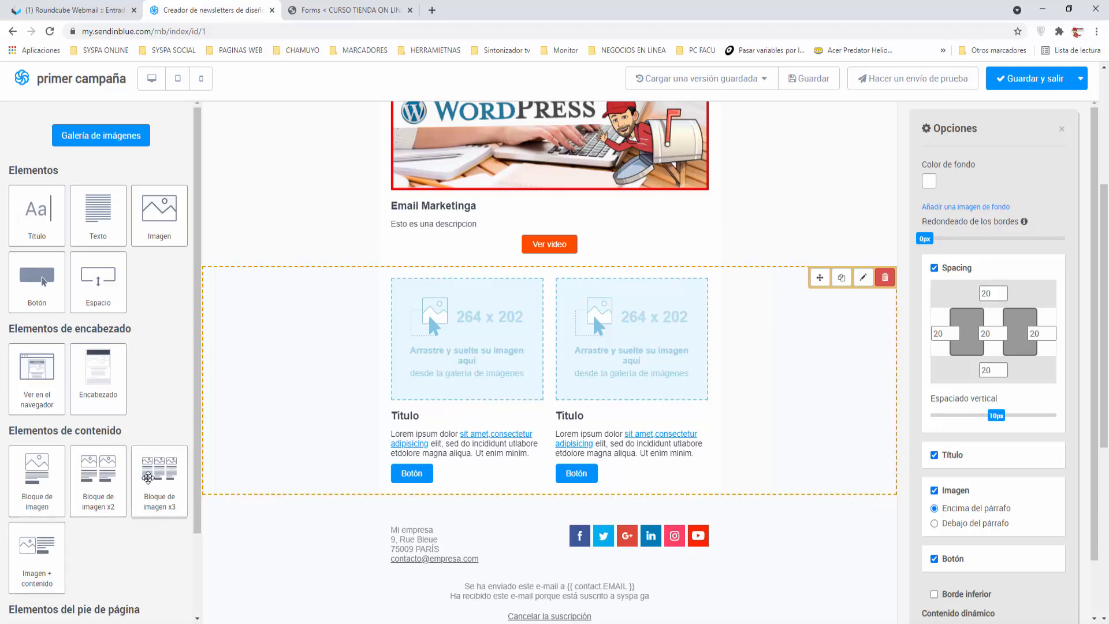
{"action": "left_click_drag", "start_coordinate": [148, 479], "coordinate": [414, 434]}
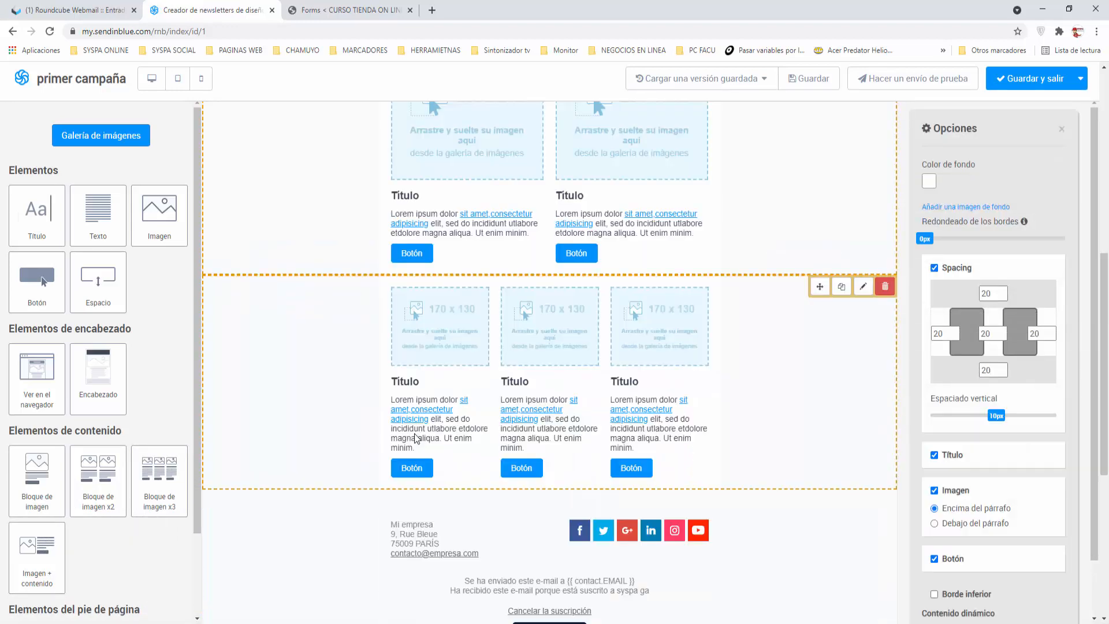
{"action": "scroll", "coordinate": [450, 416], "scroll_direction": "up", "scroll_amount": 6}
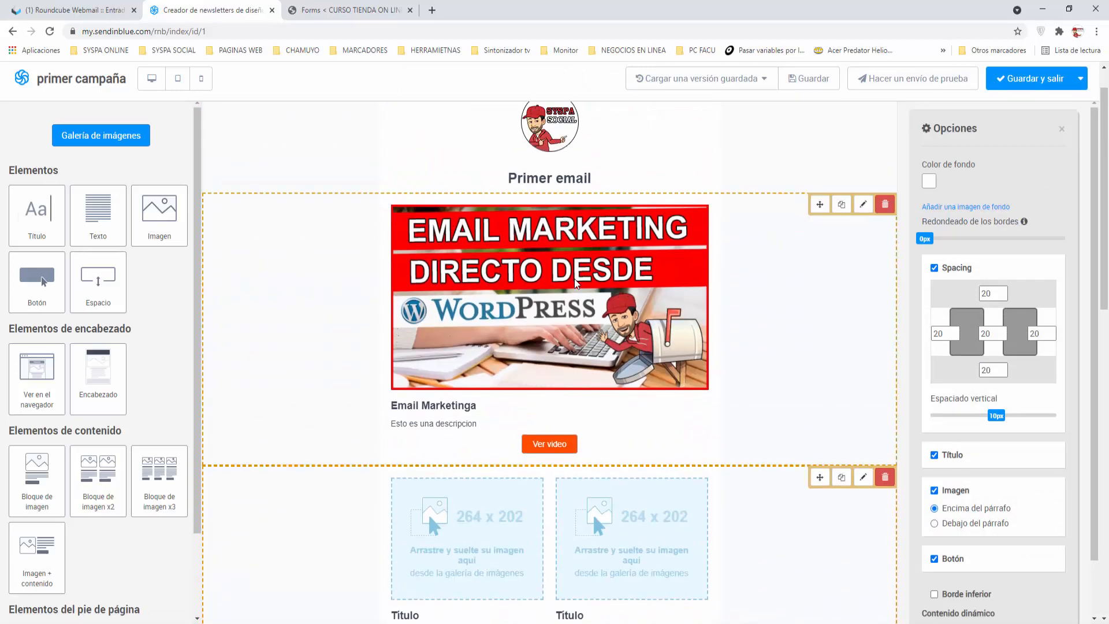
{"action": "scroll", "coordinate": [523, 325], "scroll_direction": "down", "scroll_amount": 5}
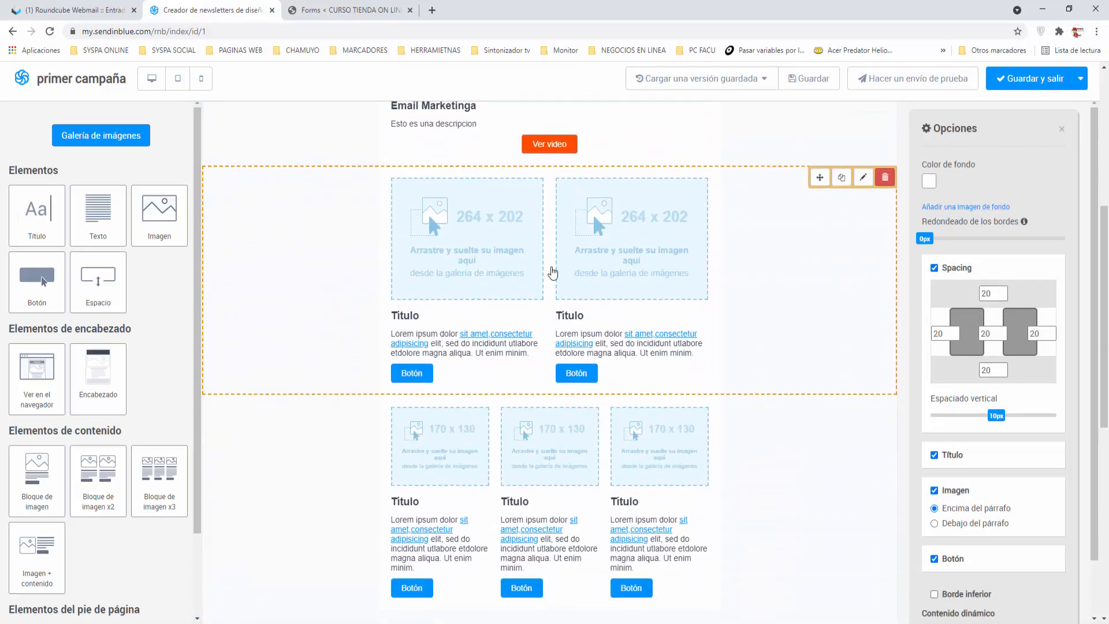
{"action": "scroll", "coordinate": [485, 491], "scroll_direction": "down", "scroll_amount": 1}
{"action": "scroll", "coordinate": [653, 466], "scroll_direction": "down", "scroll_amount": 2}
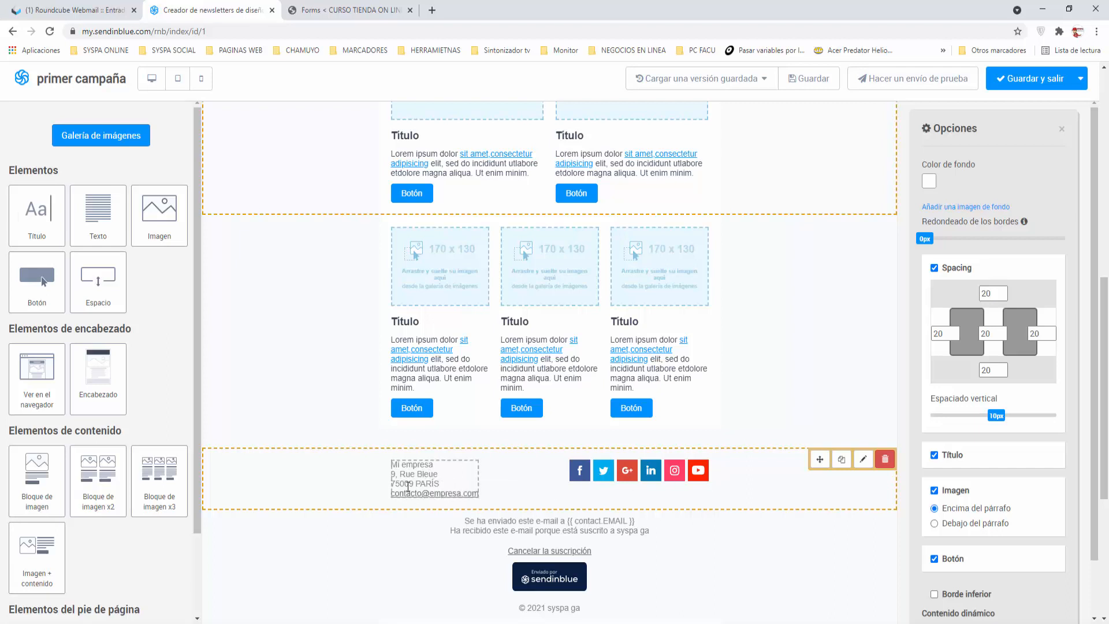
Step: Delete the address lines from the footer, leaving only the contact e-mail
{"action": "left_click_drag", "start_coordinate": [440, 483], "coordinate": [384, 472]}
{"action": "key", "text": "BackSpace"}
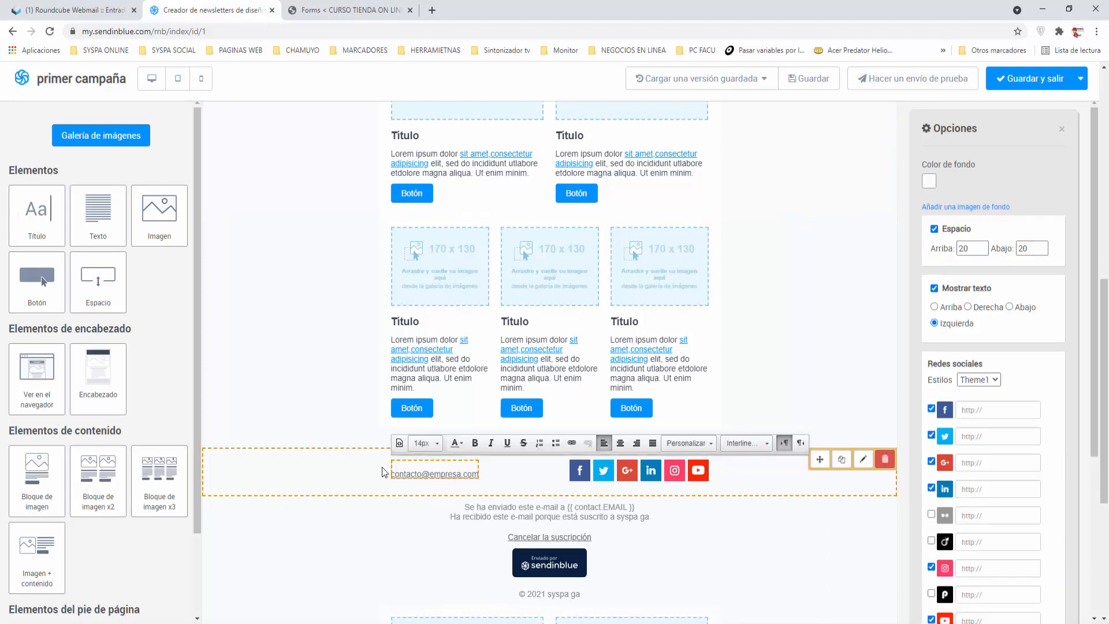
{"action": "key", "text": "BackSpace"}
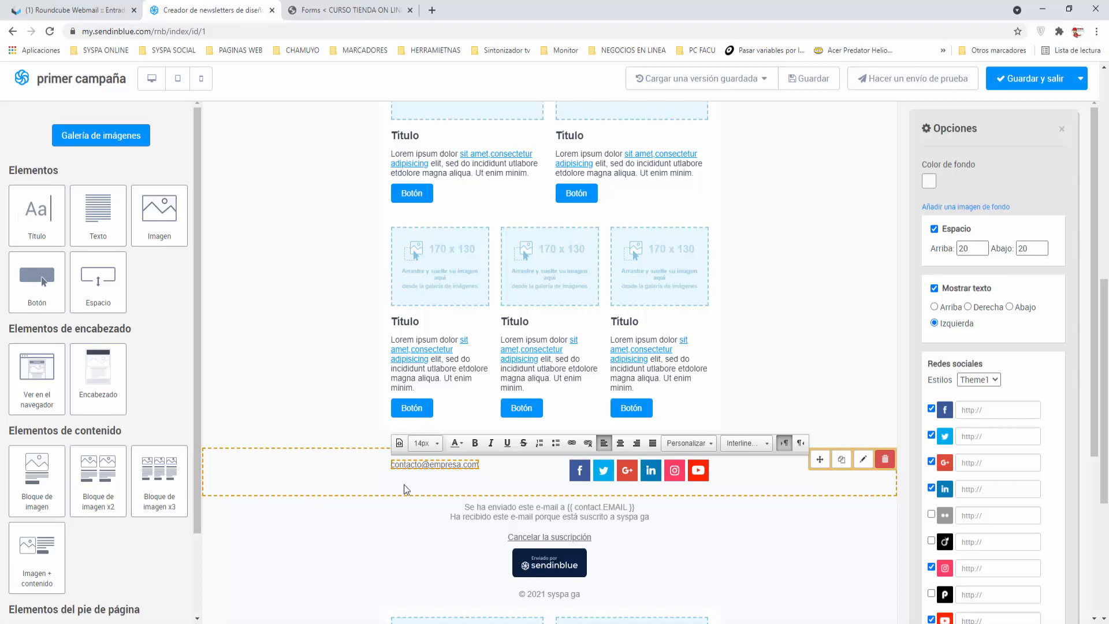
{"action": "left_click", "coordinate": [581, 477]}
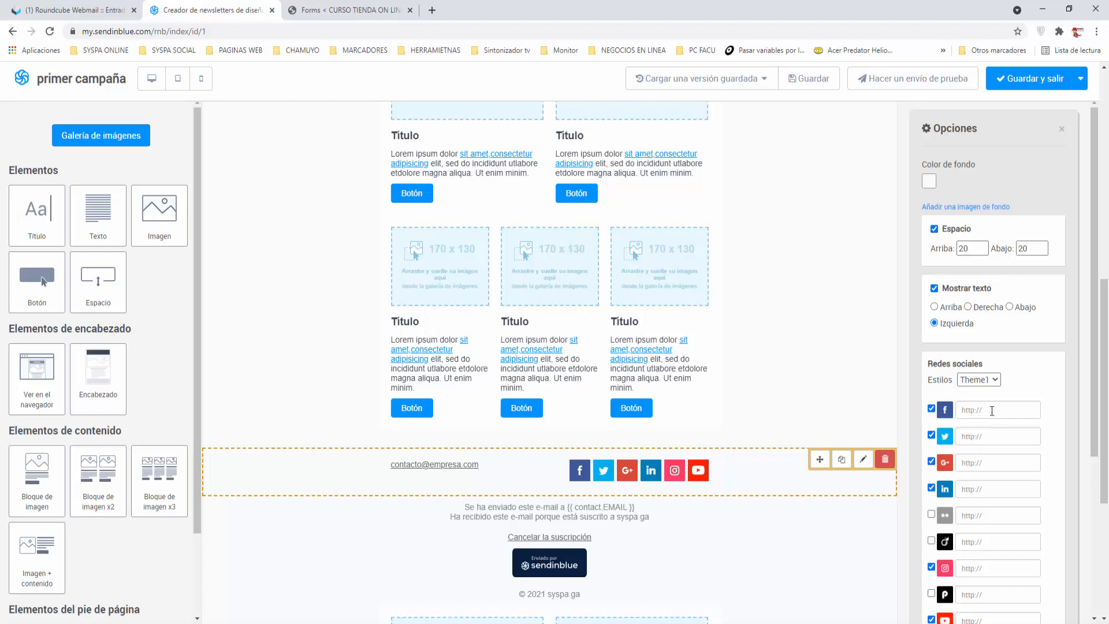
Step: Remove the Google+ and LinkedIn icons from the footer's social links
{"action": "mouse_move", "coordinate": [1104, 363]}
{"action": "left_mouse_down"}
{"action": "mouse_move", "coordinate": [1104, 403]}
{"action": "mouse_move", "coordinate": [1104, 367]}
{"action": "left_mouse_up"}
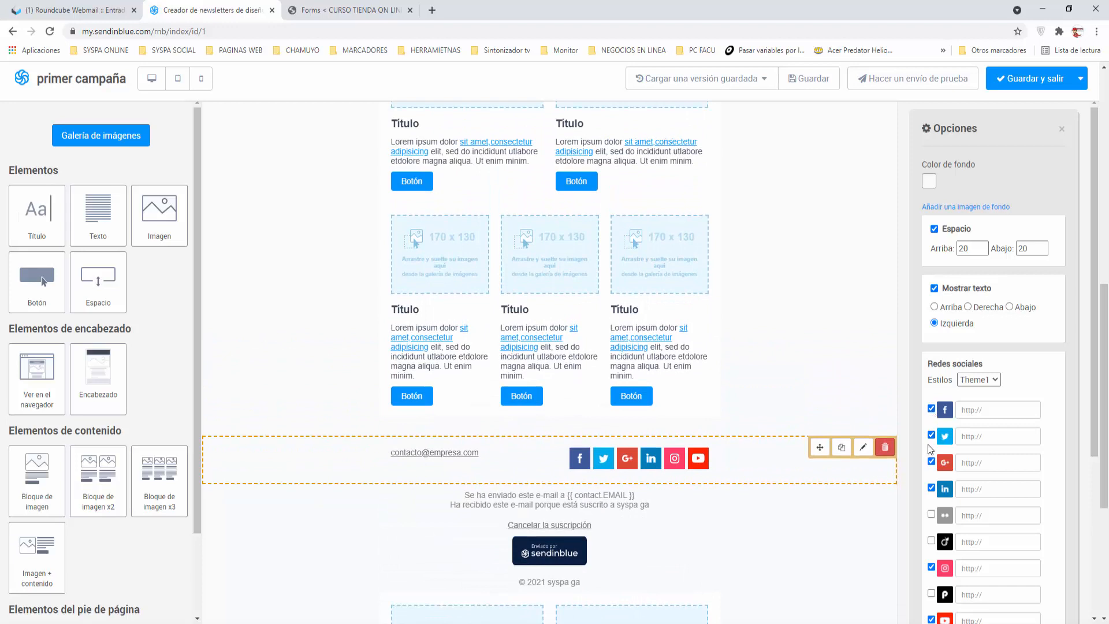
{"action": "left_click", "coordinate": [931, 461]}
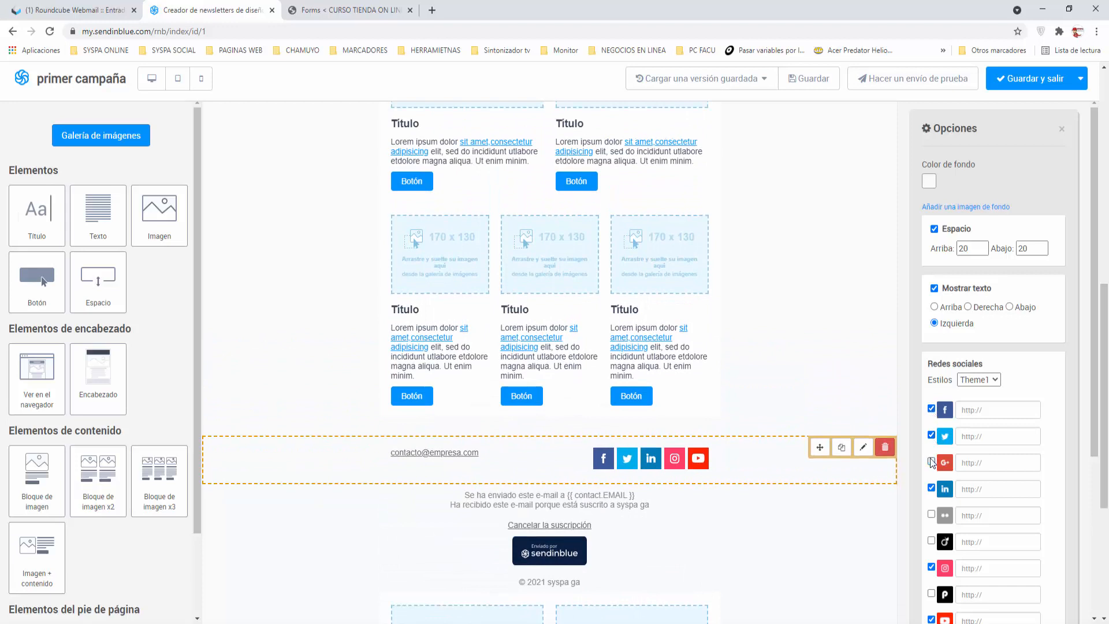
{"action": "left_click", "coordinate": [931, 487]}
{"action": "scroll", "coordinate": [931, 561], "scroll_direction": "down", "scroll_amount": 4}
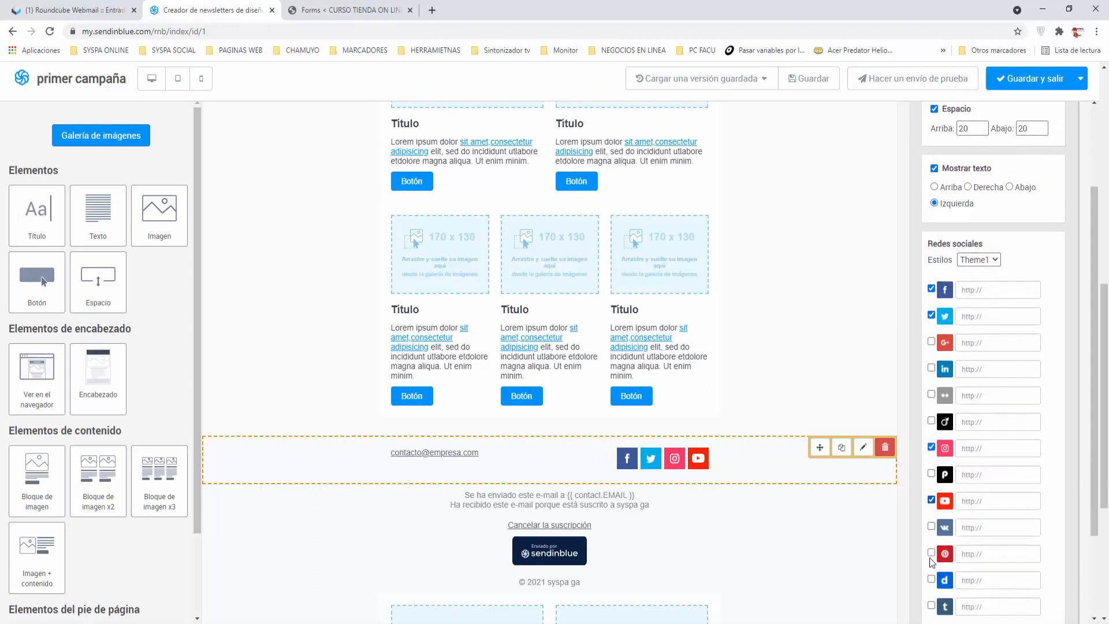
{"action": "scroll", "coordinate": [933, 563], "scroll_direction": "up", "scroll_amount": 4}
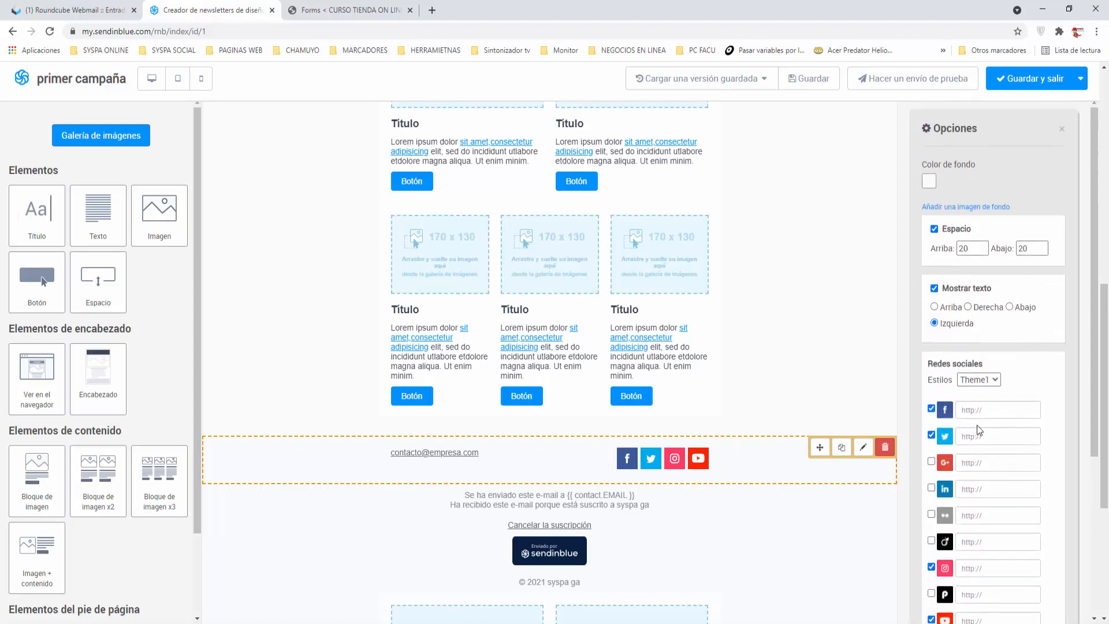
{"action": "left_click", "coordinate": [977, 411]}
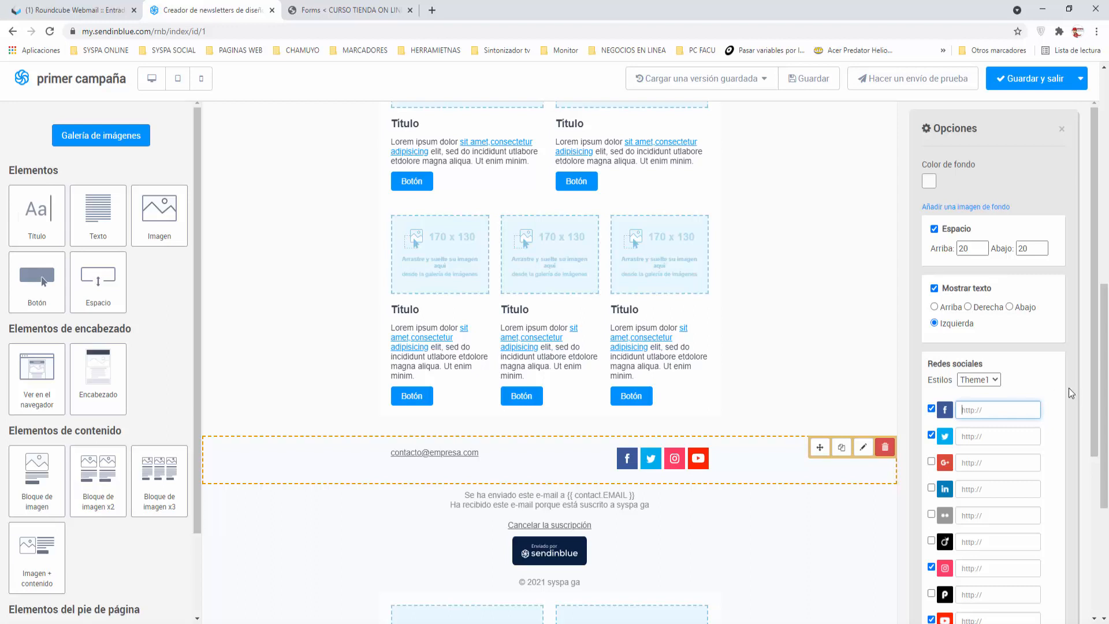
{"action": "type", "text": "https://fav"}
{"action": "key", "text": "BackSpace"}
{"action": "type", "text": "cebook.com/syspas"}
{"action": "type", "text": "ocial"}
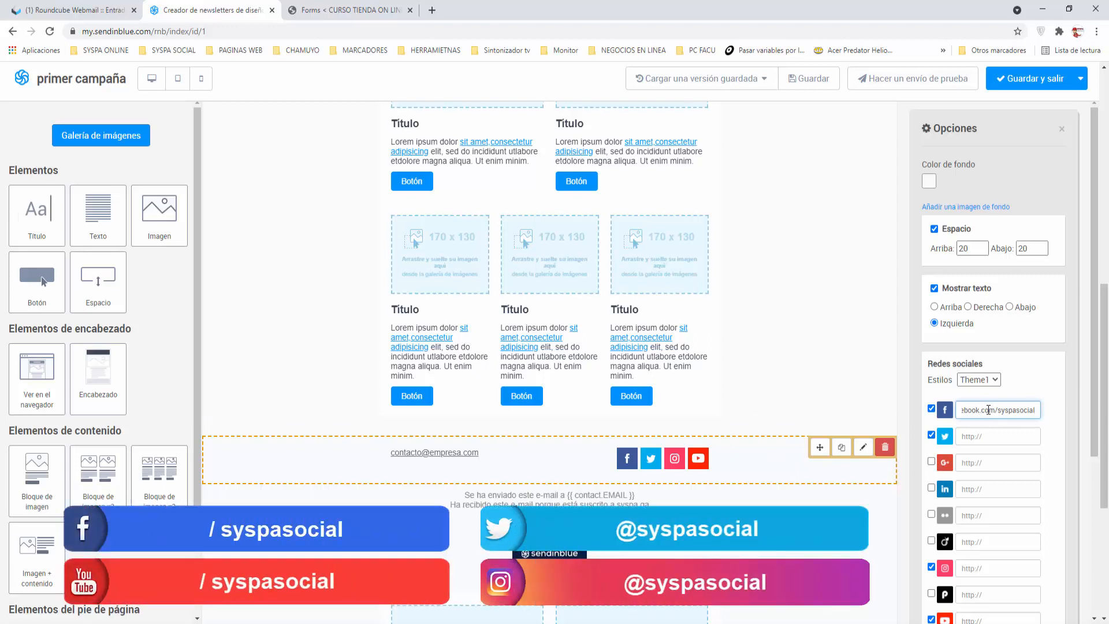
{"action": "left_click", "coordinate": [981, 438]}
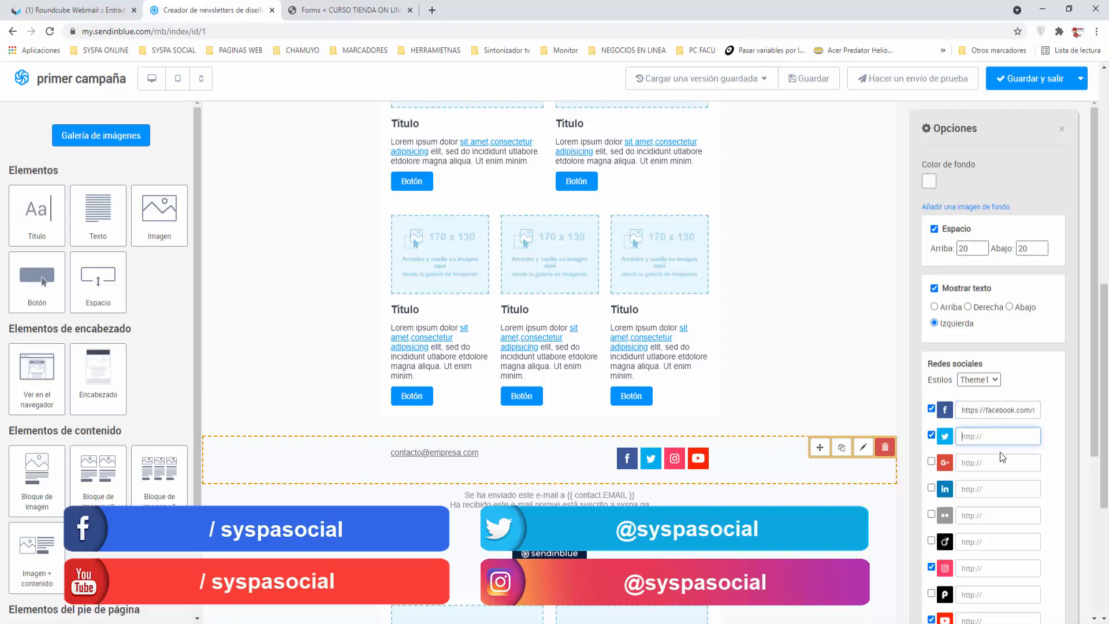
{"action": "left_click", "coordinate": [976, 570]}
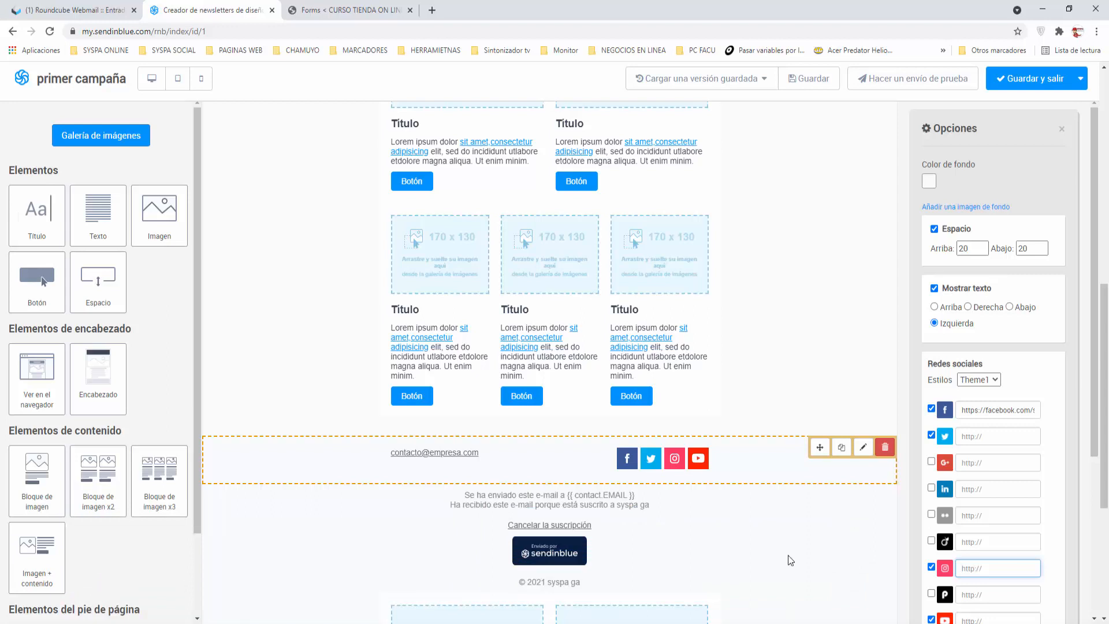
{"action": "scroll", "coordinate": [745, 523], "scroll_direction": "down", "scroll_amount": 2}
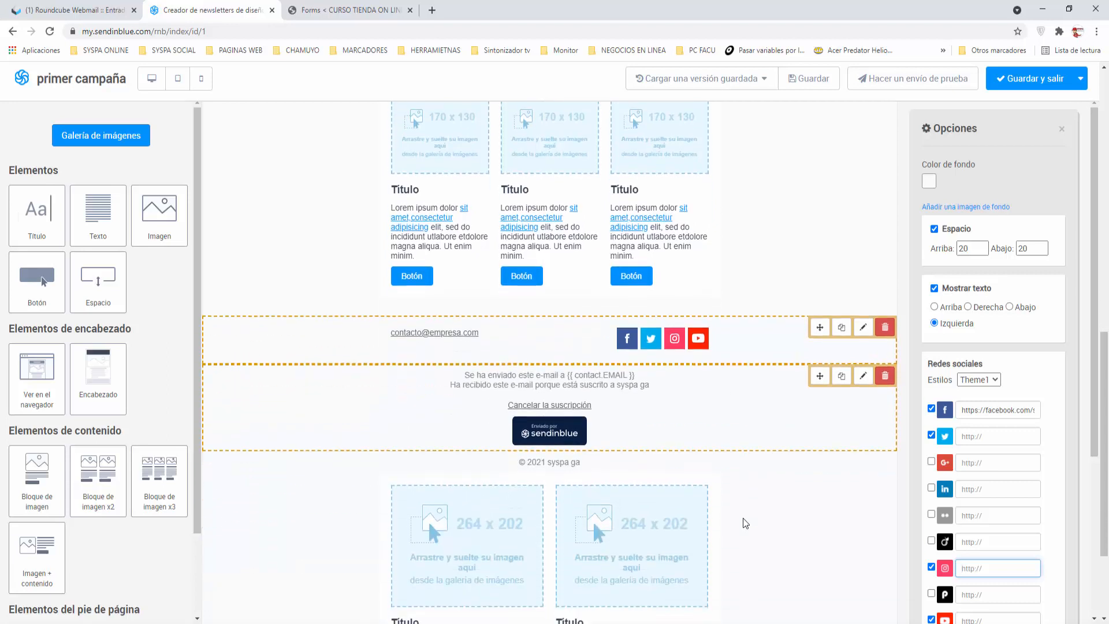
{"action": "scroll", "coordinate": [745, 522], "scroll_direction": "down", "scroll_amount": 1}
{"action": "scroll", "coordinate": [745, 523], "scroll_direction": "down", "scroll_amount": 2}
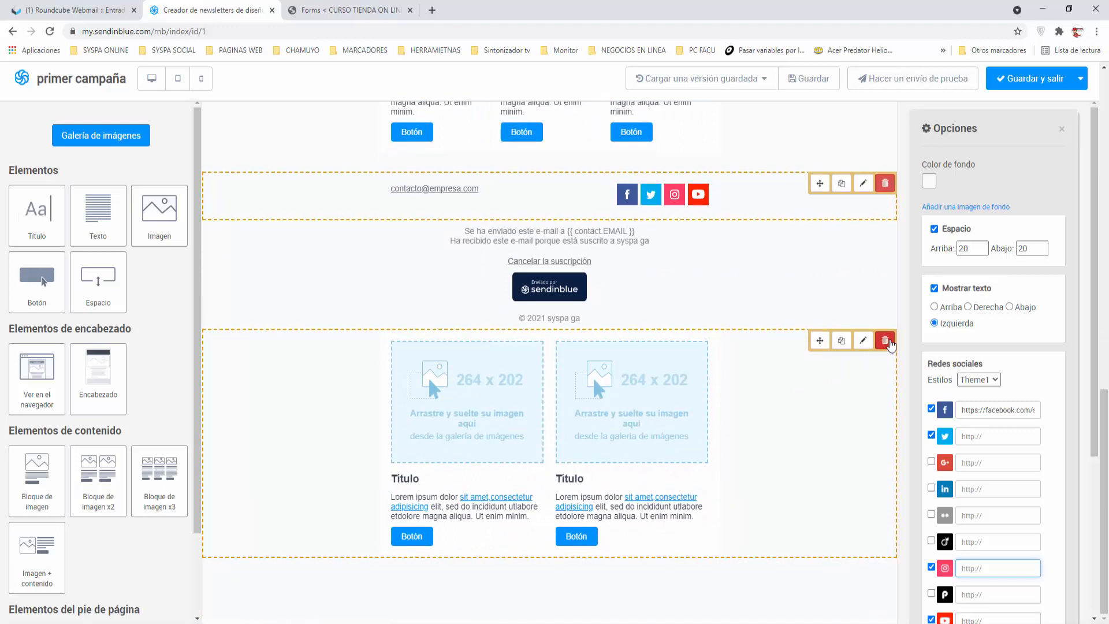
{"action": "left_click", "coordinate": [885, 341]}
{"action": "left_click", "coordinate": [604, 102]}
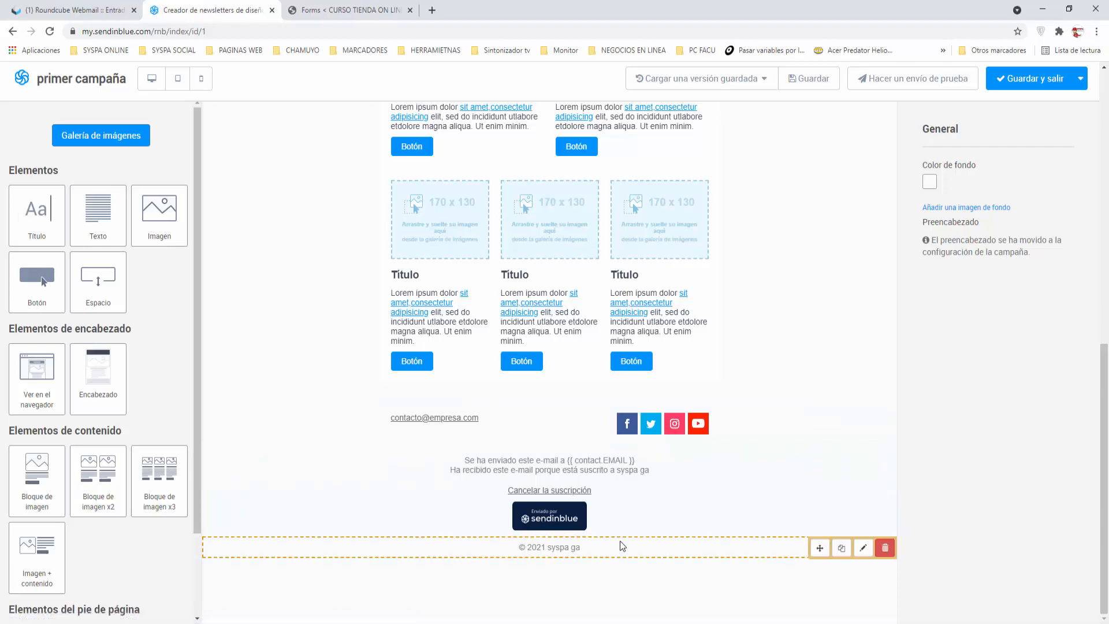
{"action": "scroll", "coordinate": [620, 546], "scroll_direction": "up", "scroll_amount": 7}
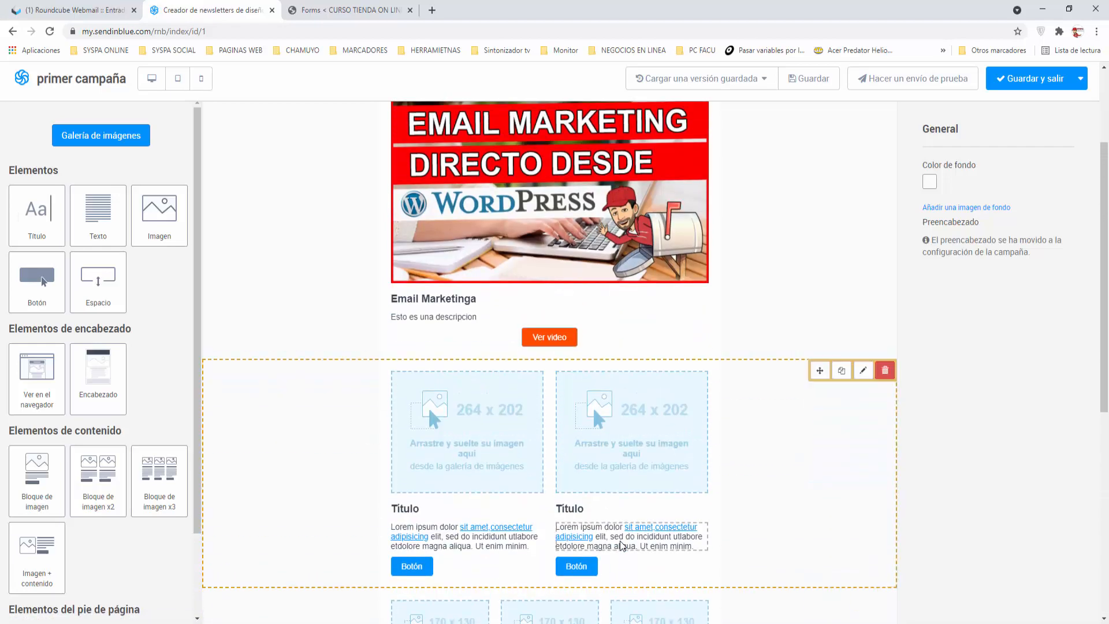
{"action": "scroll", "coordinate": [620, 546], "scroll_direction": "up", "scroll_amount": 3}
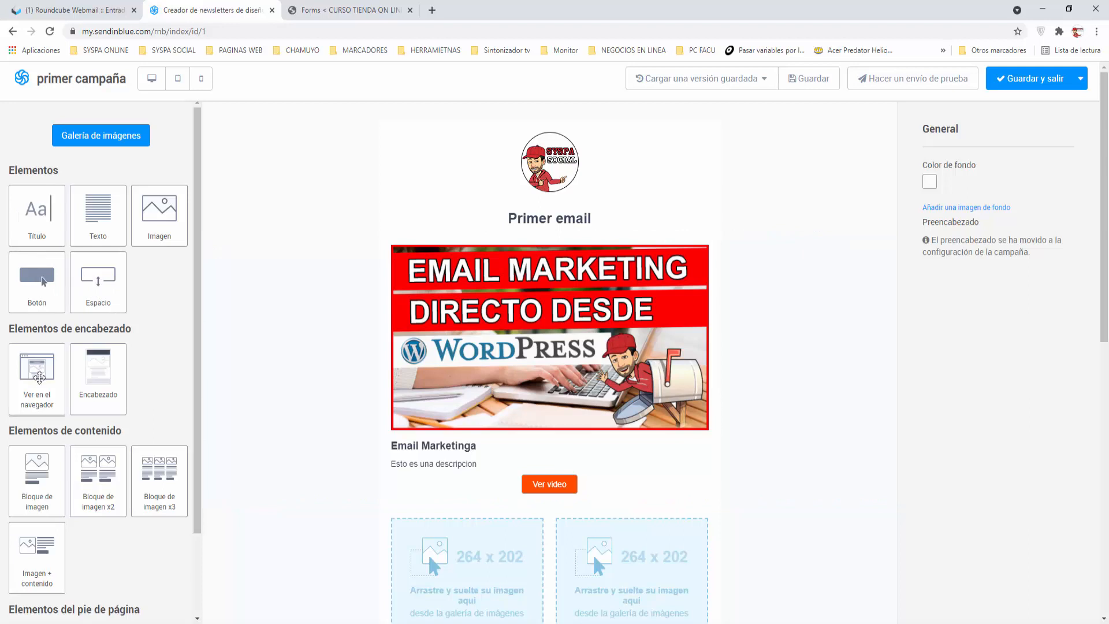
Step: Add a 'Ver la versión en línea' view-in-browser link at the email's top, above the logo
{"action": "left_click_drag", "start_coordinate": [40, 377], "coordinate": [517, 139]}
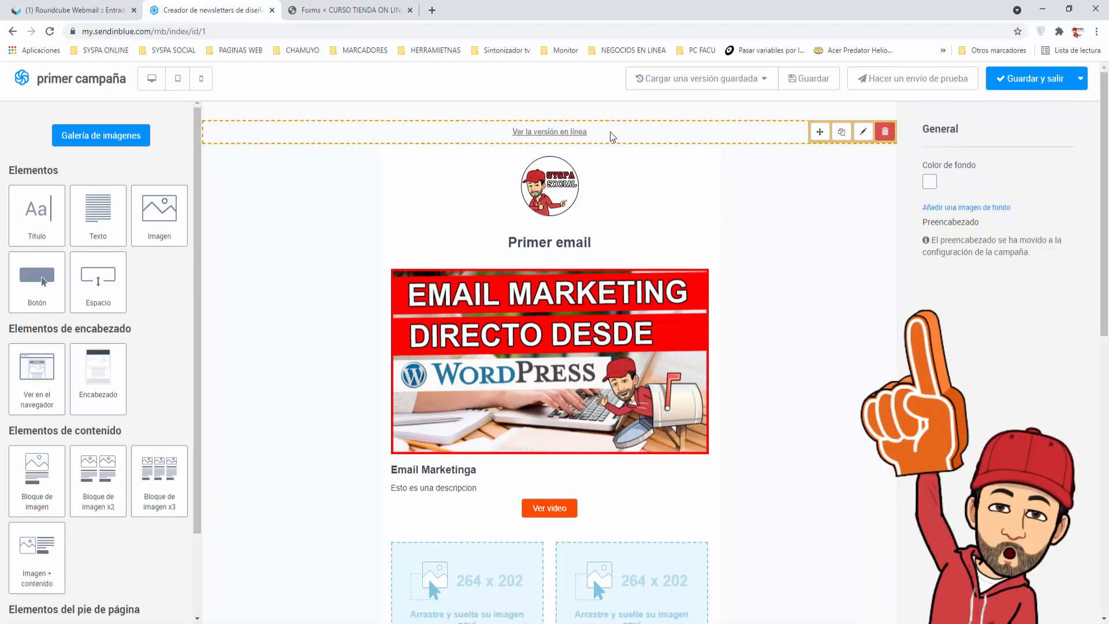
{"action": "scroll", "coordinate": [595, 190], "scroll_direction": "down", "scroll_amount": 10}
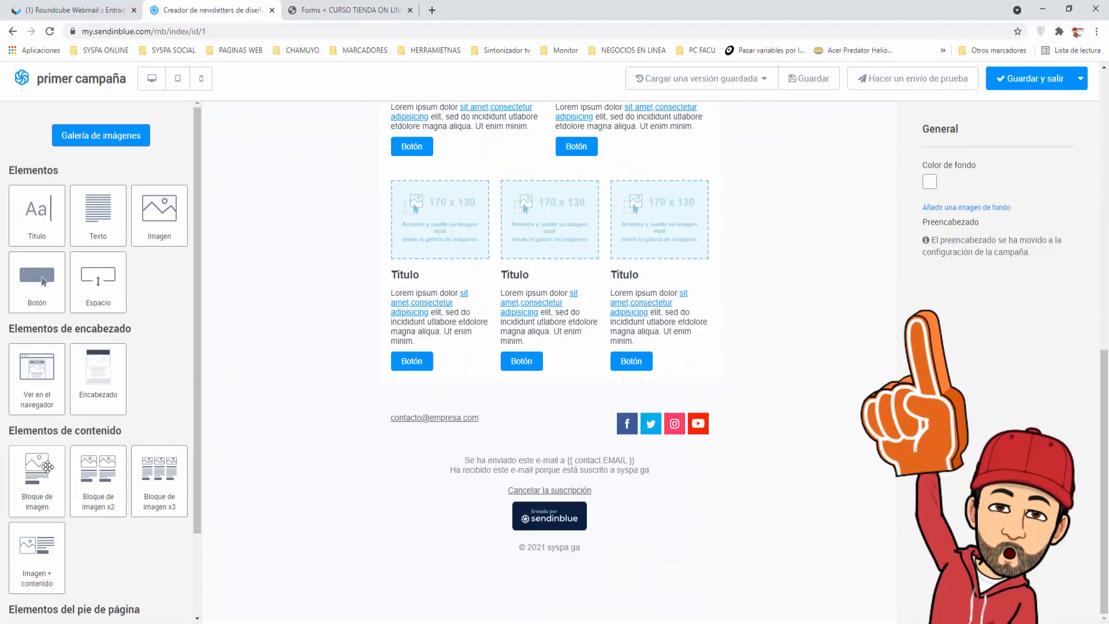
{"action": "left_click_drag", "start_coordinate": [30, 376], "coordinate": [558, 595]}
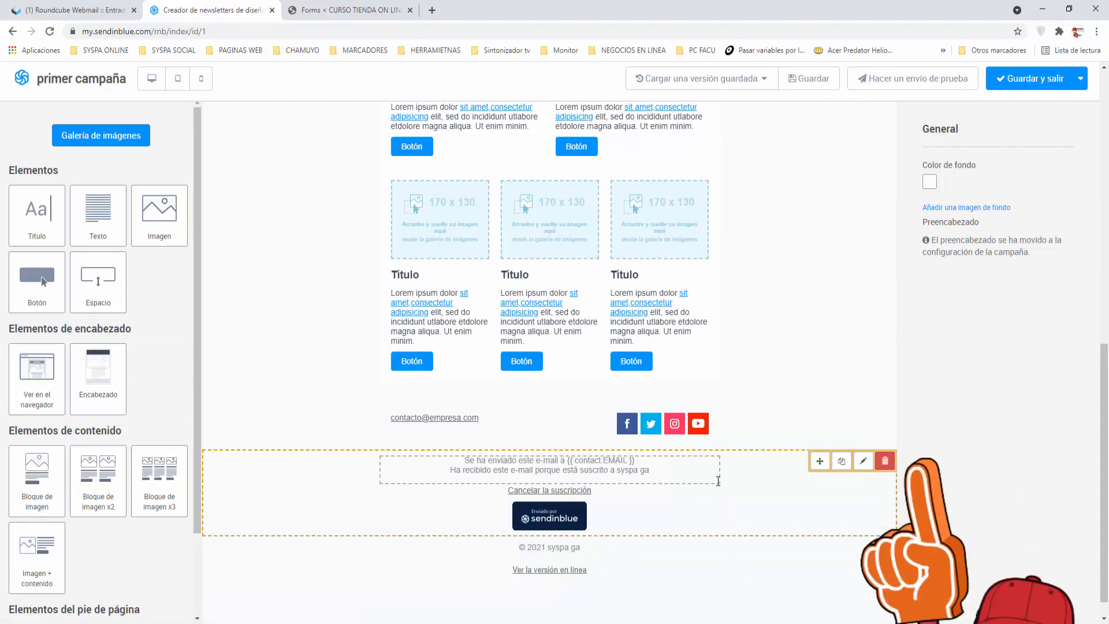
{"action": "scroll", "coordinate": [718, 481], "scroll_direction": "up", "scroll_amount": 10}
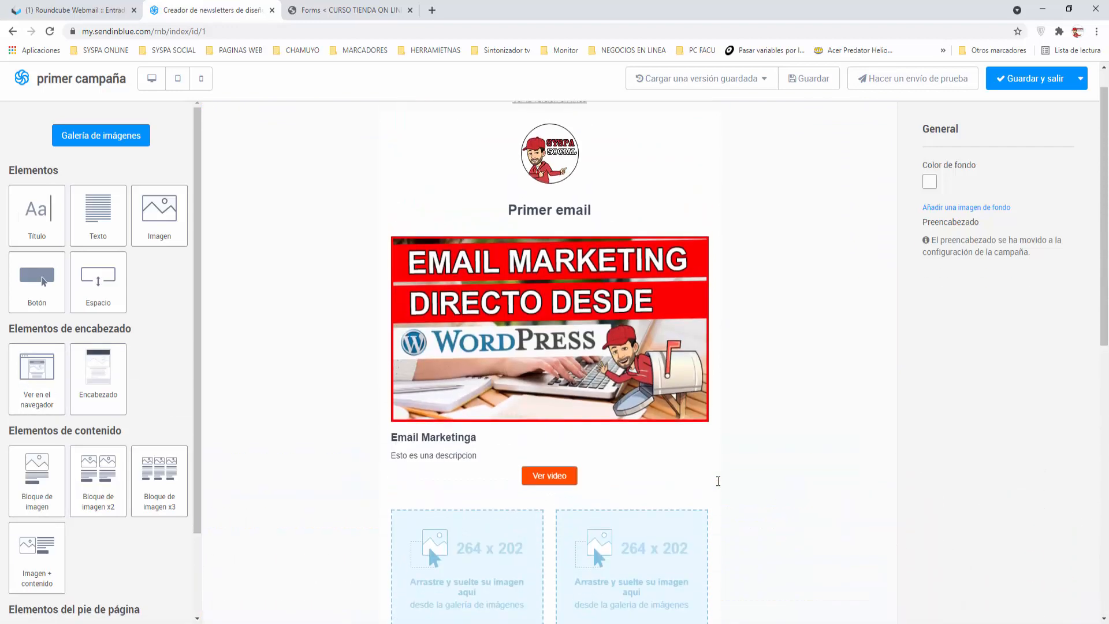
{"action": "scroll", "coordinate": [718, 481], "scroll_direction": "up", "scroll_amount": 1}
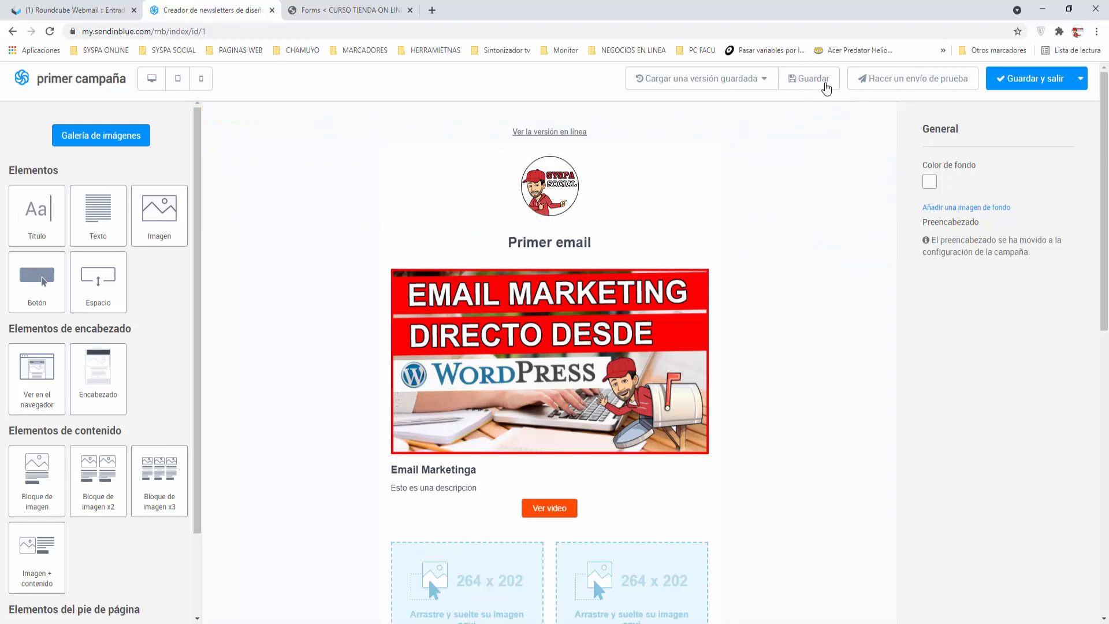
Step: Save the email design and leave the editor with Guardar y salir
{"action": "left_click", "coordinate": [823, 81]}
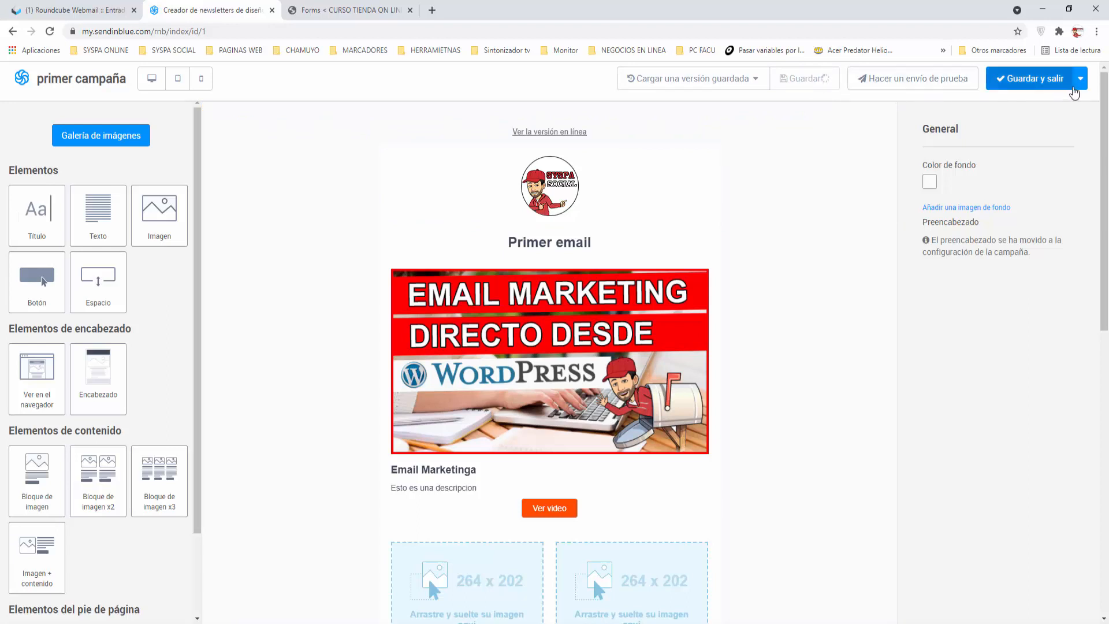
{"action": "left_click", "coordinate": [1084, 85]}
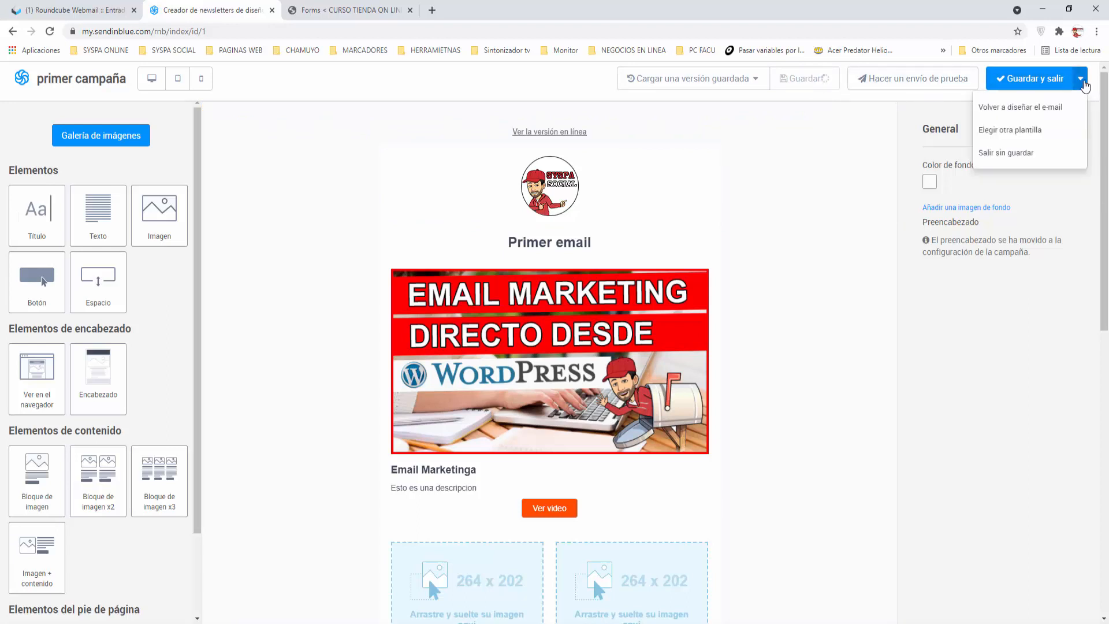
{"action": "left_click", "coordinate": [1034, 78]}
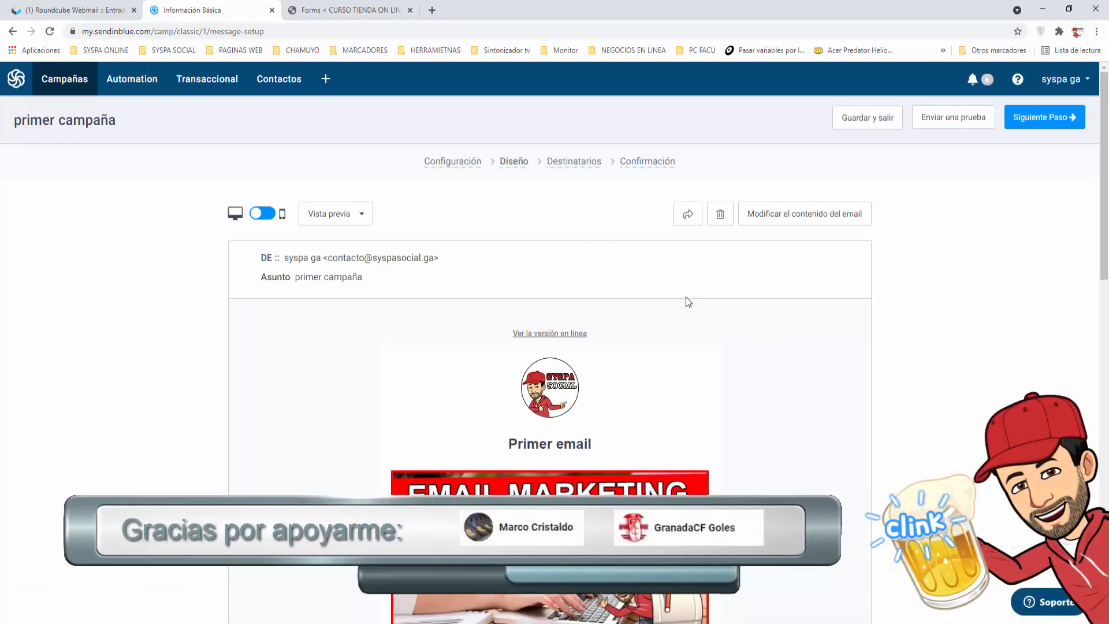
Step: Review the design preview, then advance to the Destinatarios step
{"action": "scroll", "coordinate": [686, 296], "scroll_direction": "down", "scroll_amount": 8}
{"action": "scroll", "coordinate": [687, 298], "scroll_direction": "down", "scroll_amount": 4}
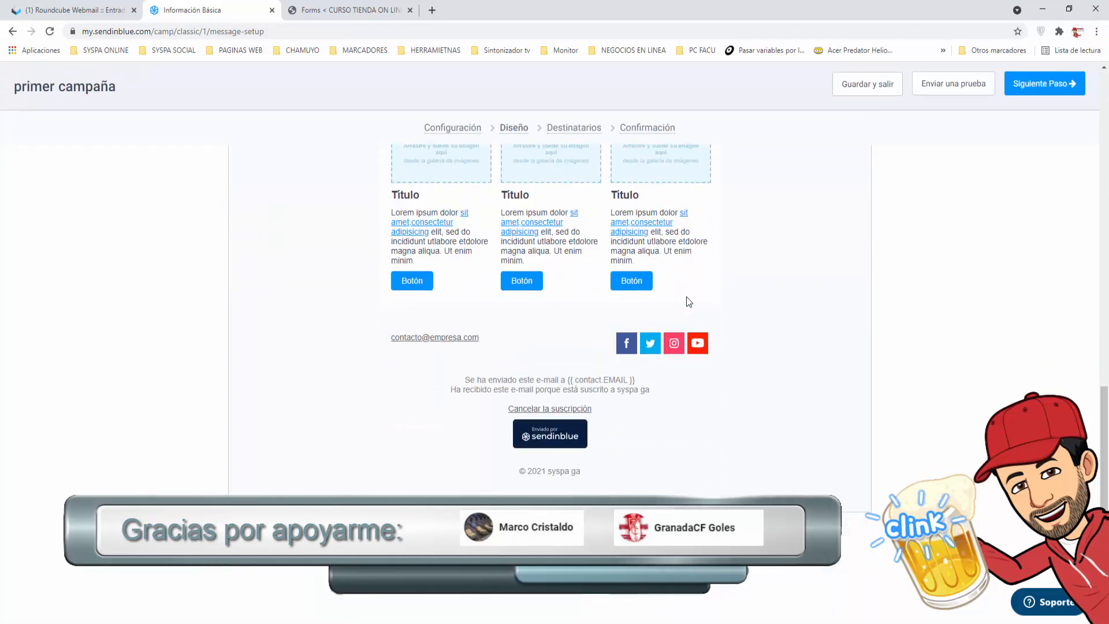
{"action": "scroll", "coordinate": [687, 297], "scroll_direction": "up", "scroll_amount": 10}
{"action": "scroll", "coordinate": [686, 296], "scroll_direction": "up", "scroll_amount": 5}
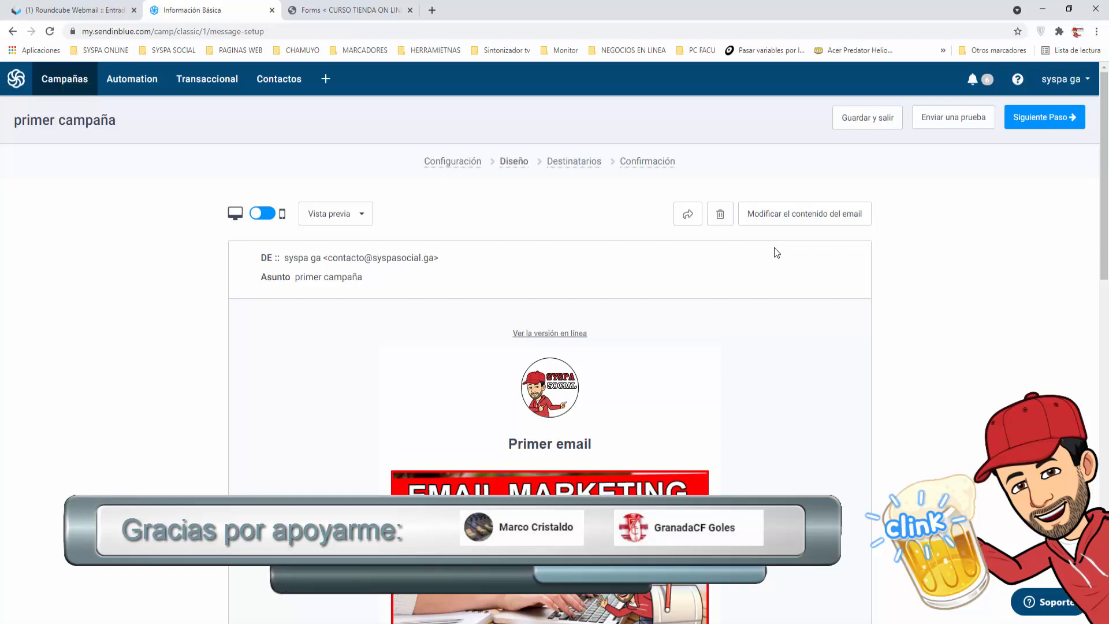
{"action": "left_click", "coordinate": [1062, 125]}
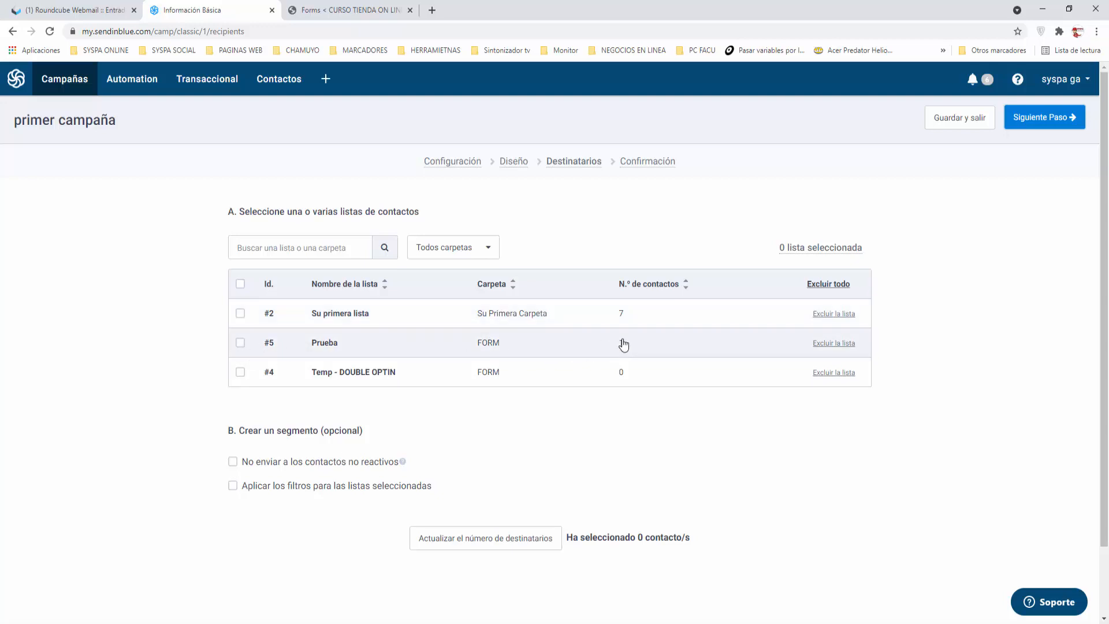
Step: Choose only the Prueba list (1 recipient), refresh the count, and continue to Confirmación
{"action": "left_click", "coordinate": [241, 343]}
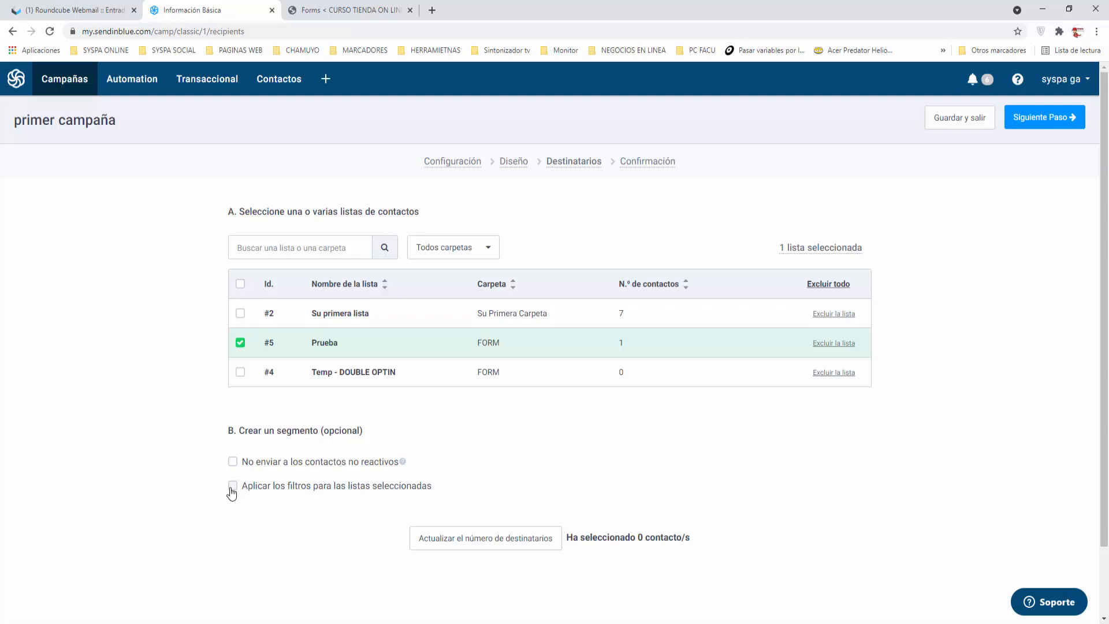
{"action": "left_click", "coordinate": [453, 542]}
{"action": "left_click", "coordinate": [241, 315]}
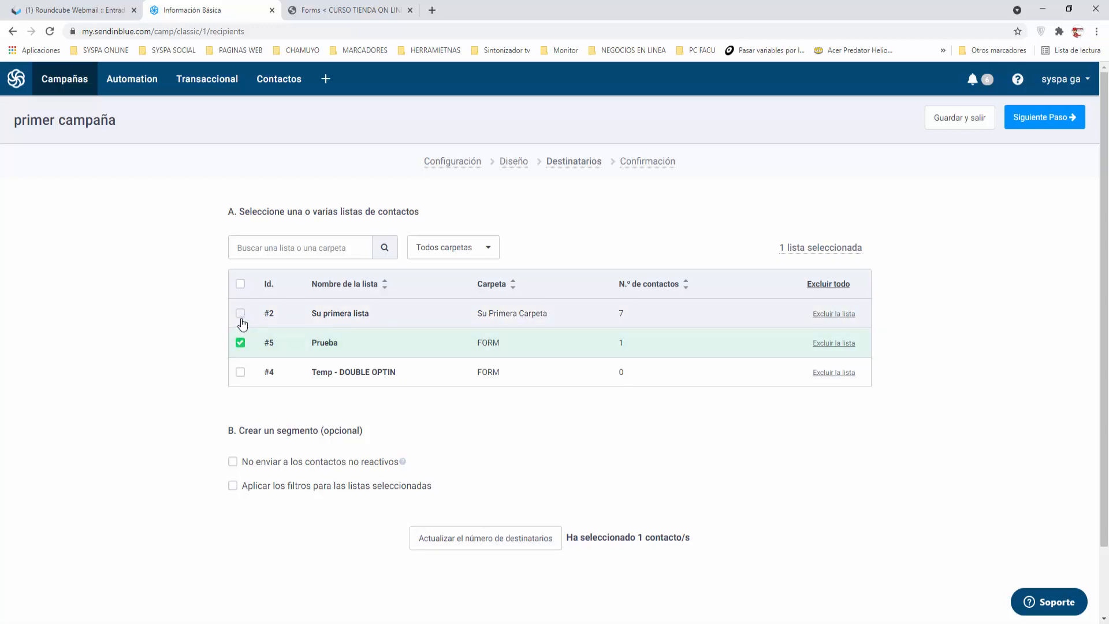
{"action": "left_click", "coordinate": [514, 542]}
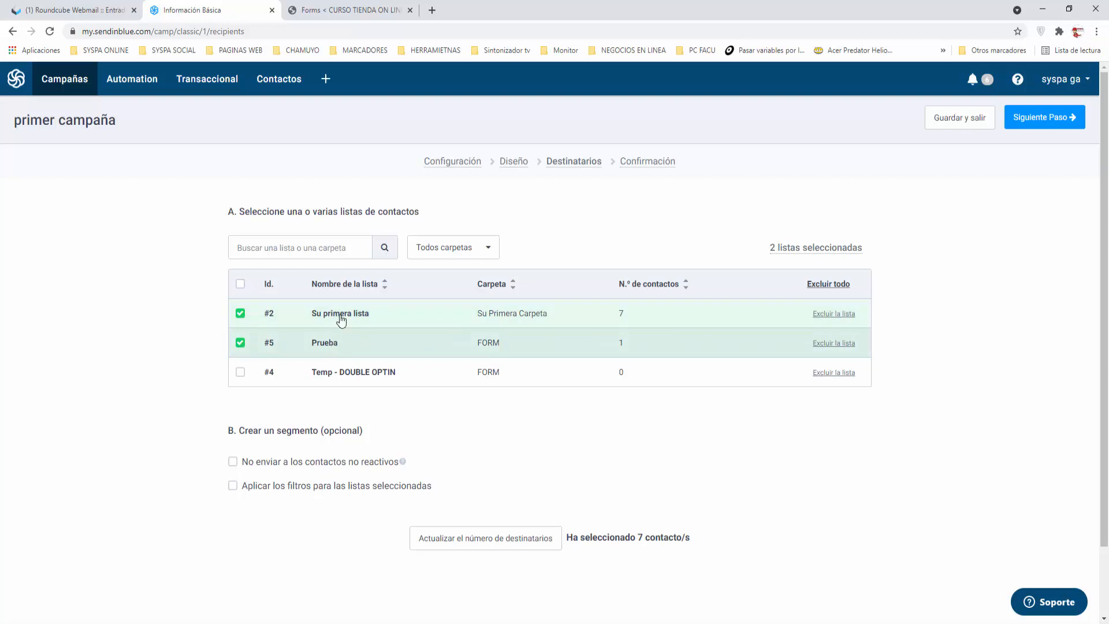
{"action": "left_click", "coordinate": [240, 313]}
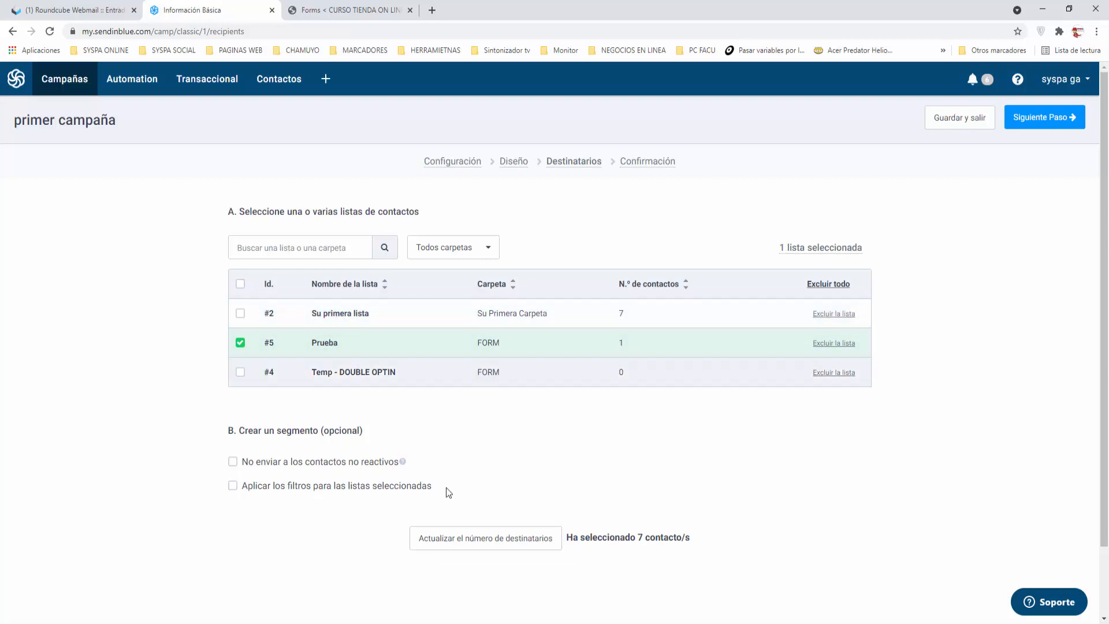
{"action": "left_click", "coordinate": [496, 543]}
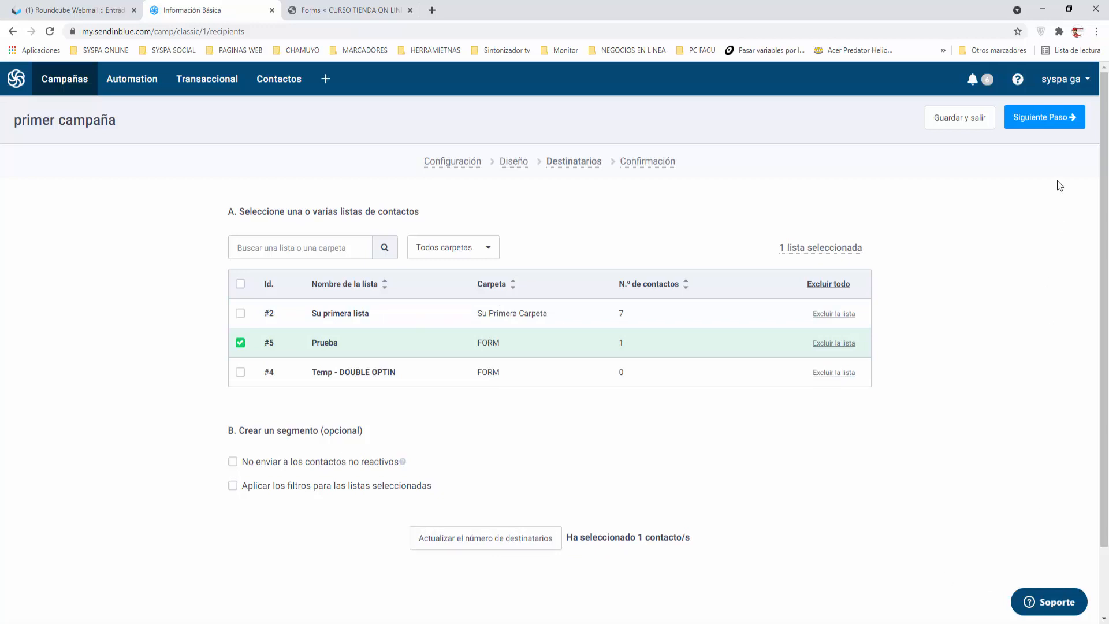
{"action": "left_click", "coordinate": [1052, 117]}
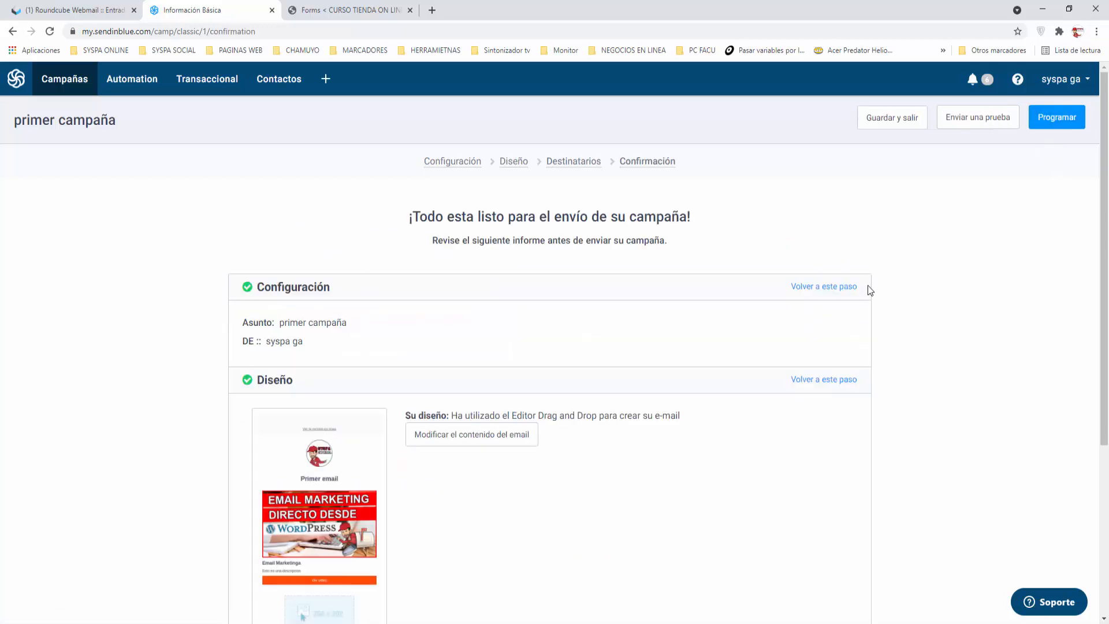
Step: Send a test of primer campaña to the default test list and dismiss the confirmation
{"action": "scroll", "coordinate": [223, 309], "scroll_direction": "down", "scroll_amount": 5}
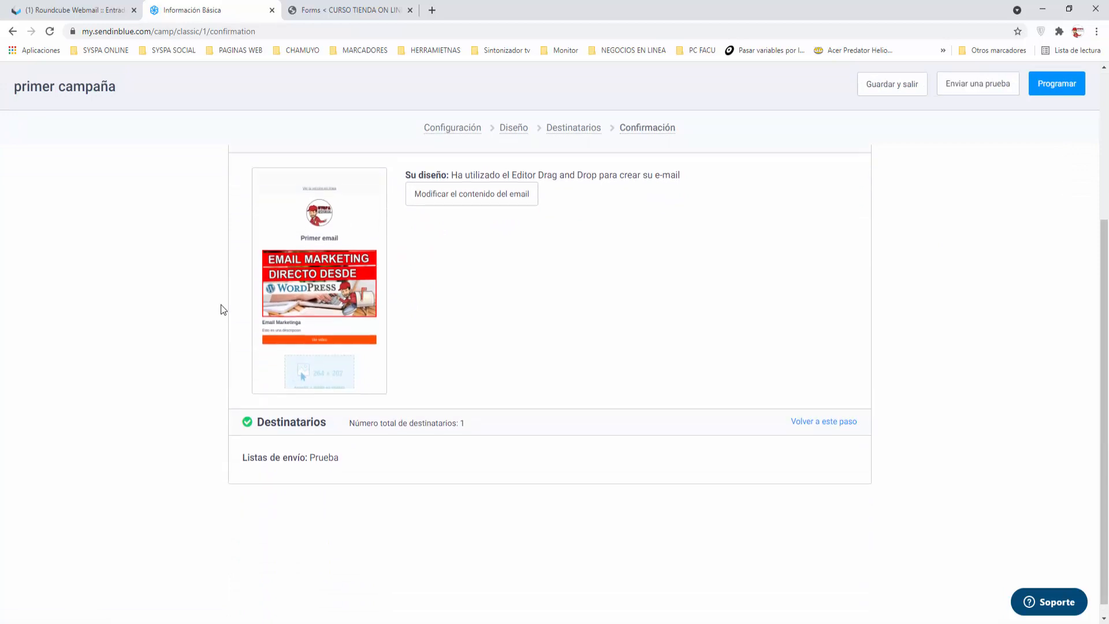
{"action": "scroll", "coordinate": [223, 309], "scroll_direction": "up", "scroll_amount": 5}
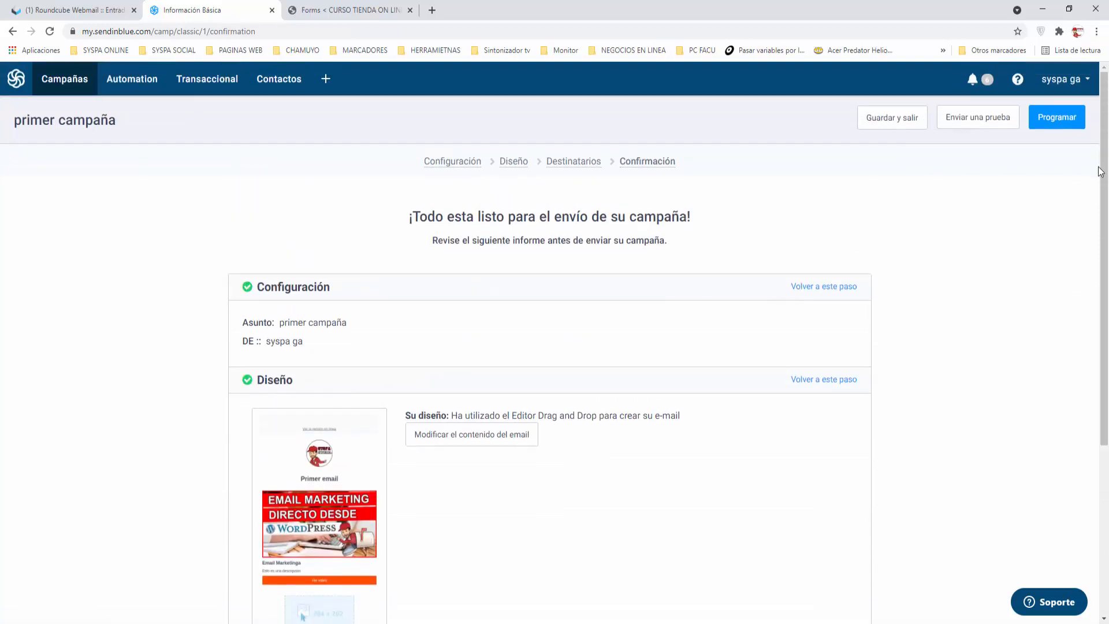
{"action": "left_click", "coordinate": [966, 123]}
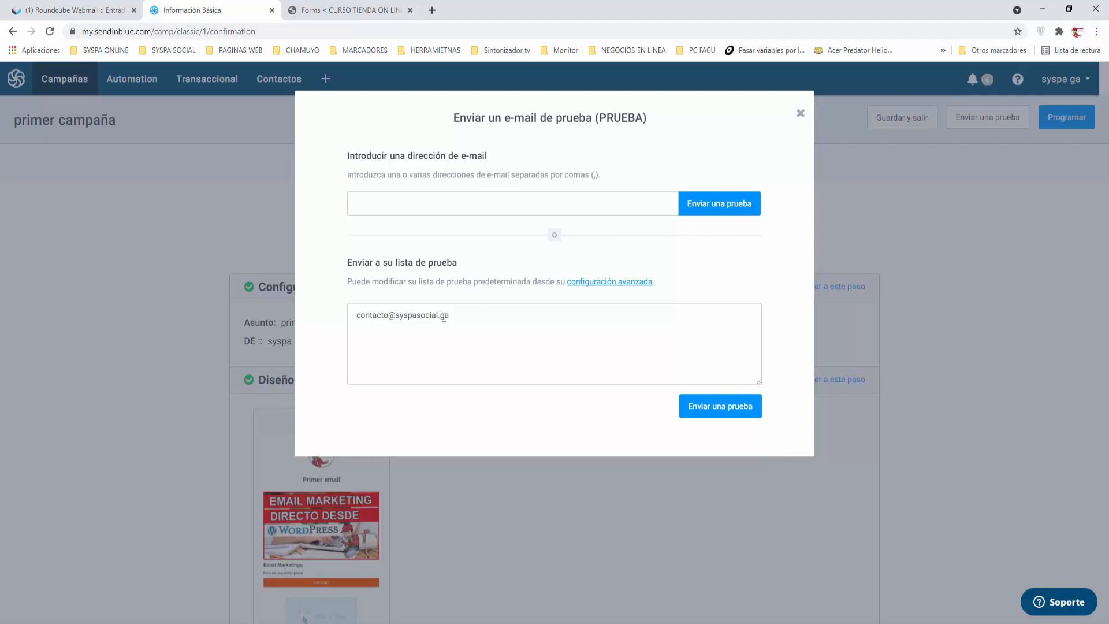
{"action": "left_click", "coordinate": [719, 412]}
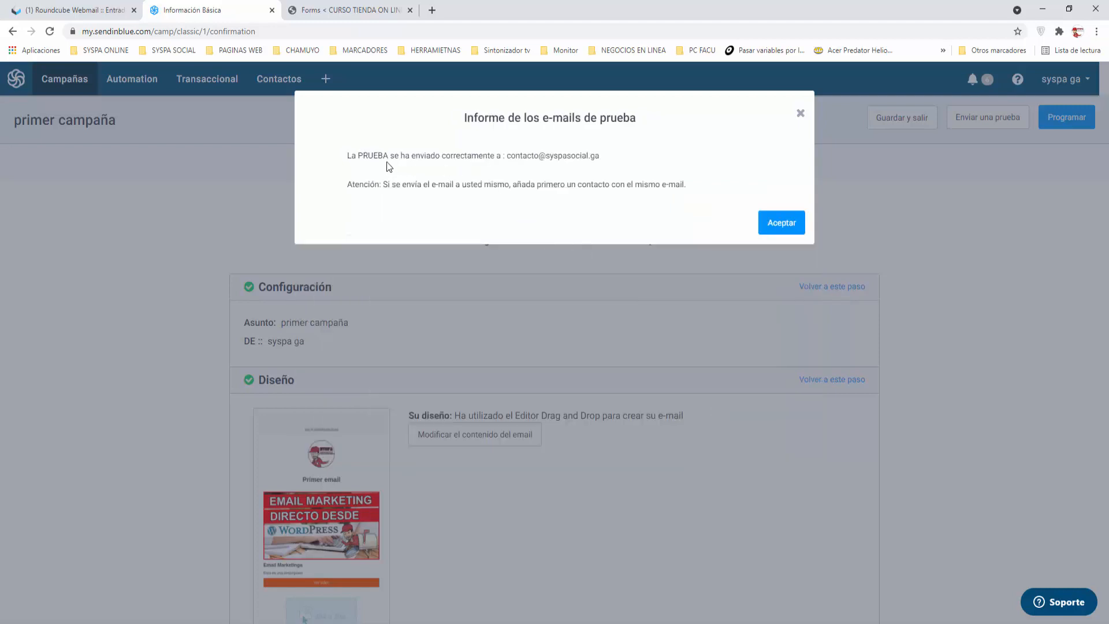
{"action": "left_click", "coordinate": [798, 228]}
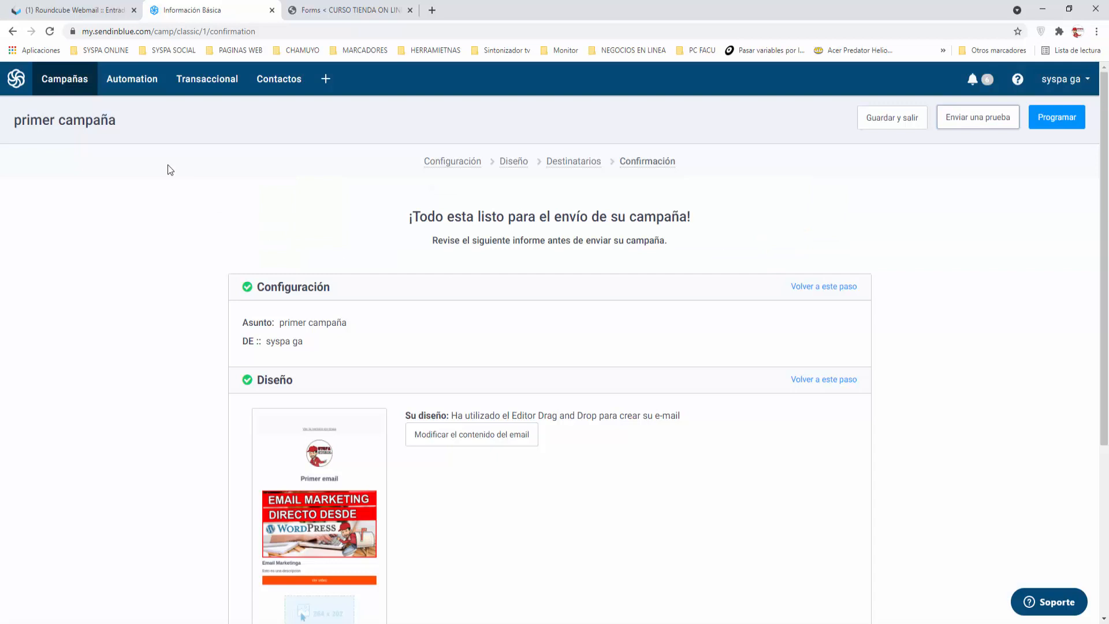
{"action": "left_click", "coordinate": [75, 12]}
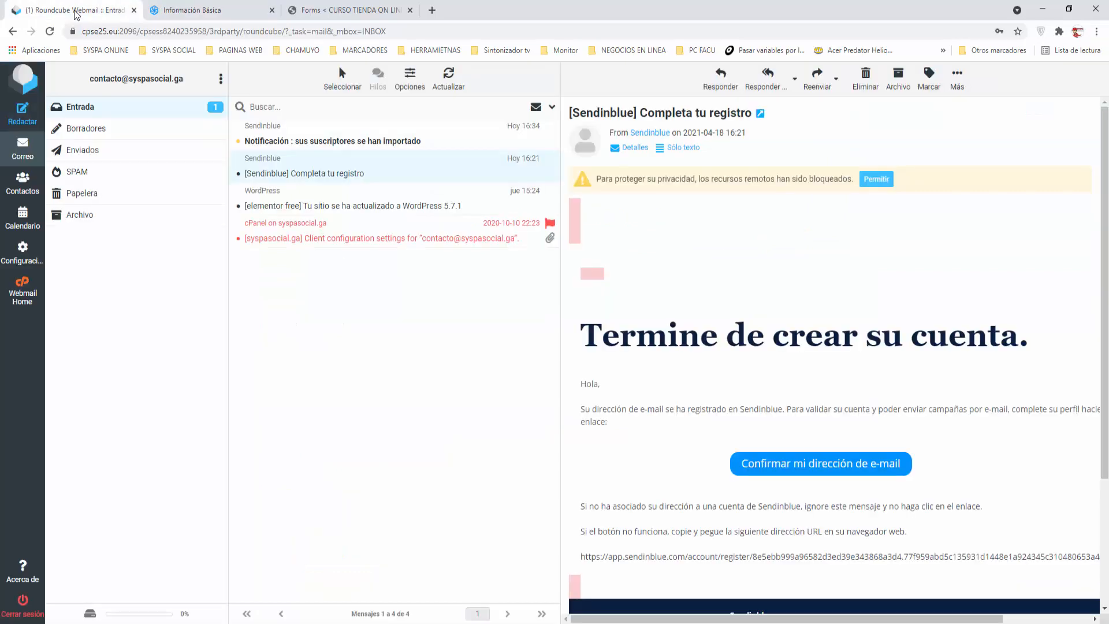
Step: Open the 'TEST - primer campaña' message in Roundcube with remote images loaded and read it
{"action": "left_click", "coordinate": [453, 79]}
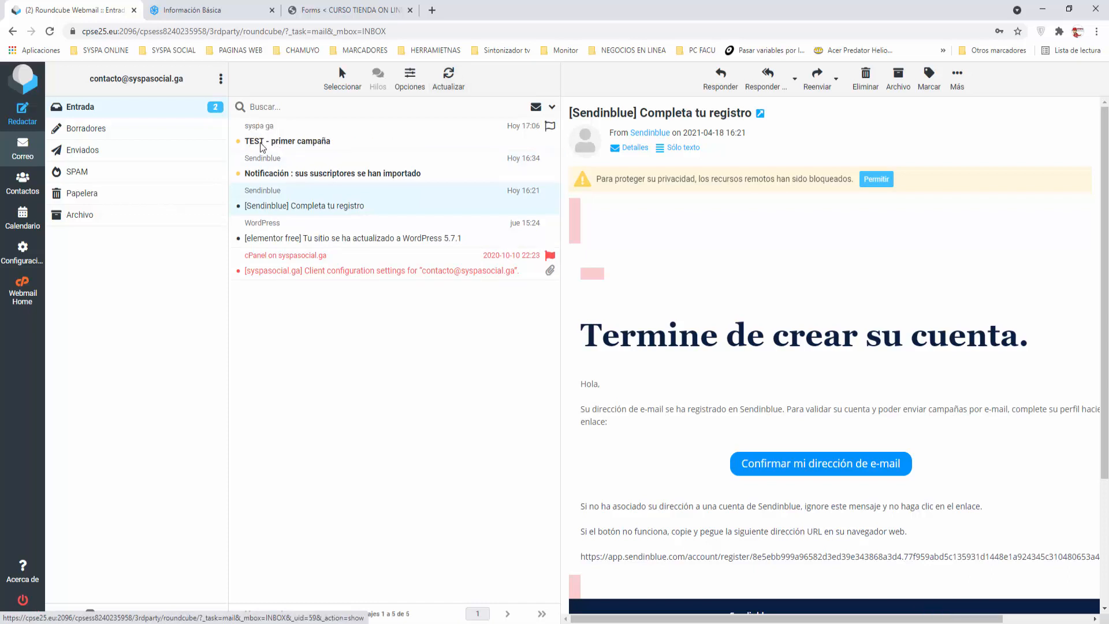
{"action": "left_click", "coordinate": [295, 146]}
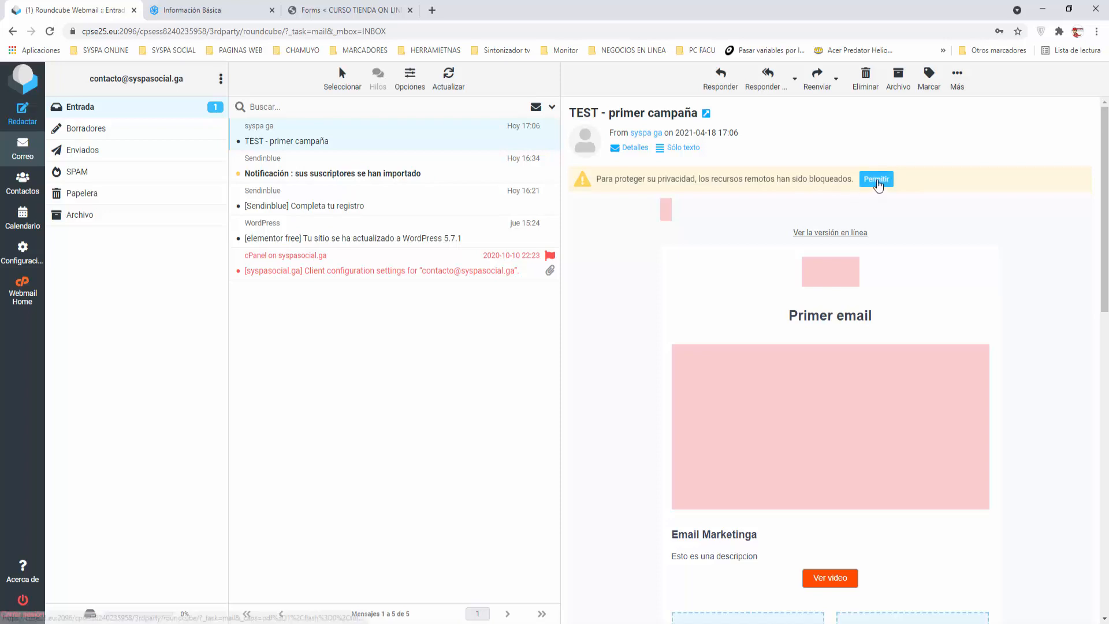
{"action": "left_click", "coordinate": [877, 179]}
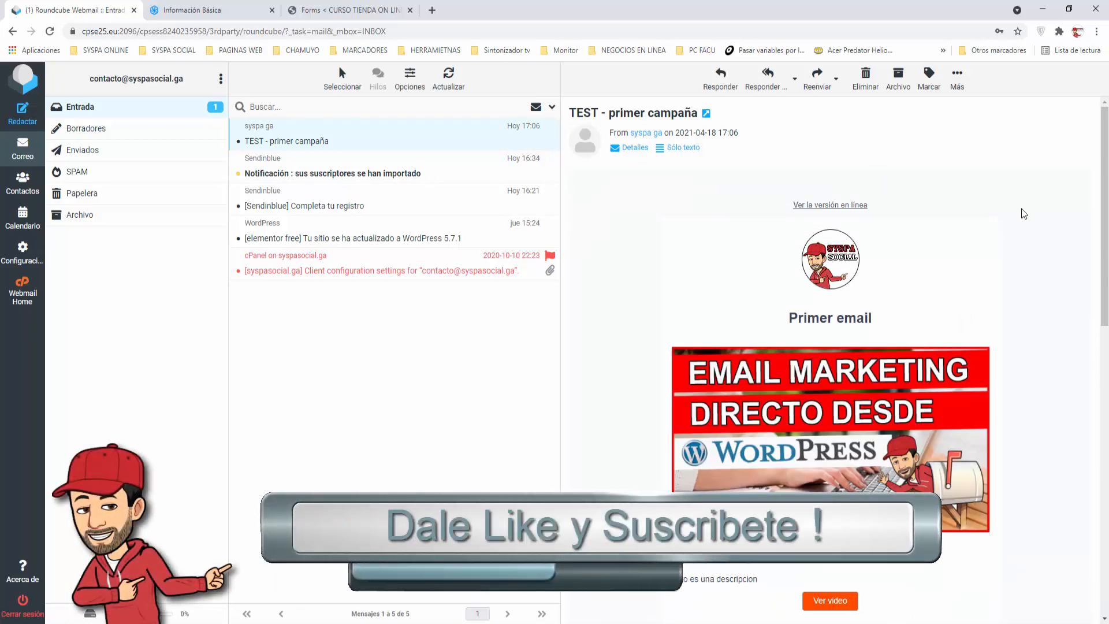
{"action": "scroll", "coordinate": [1023, 213], "scroll_direction": "down", "scroll_amount": 1}
{"action": "scroll", "coordinate": [1023, 213], "scroll_direction": "down", "scroll_amount": 6}
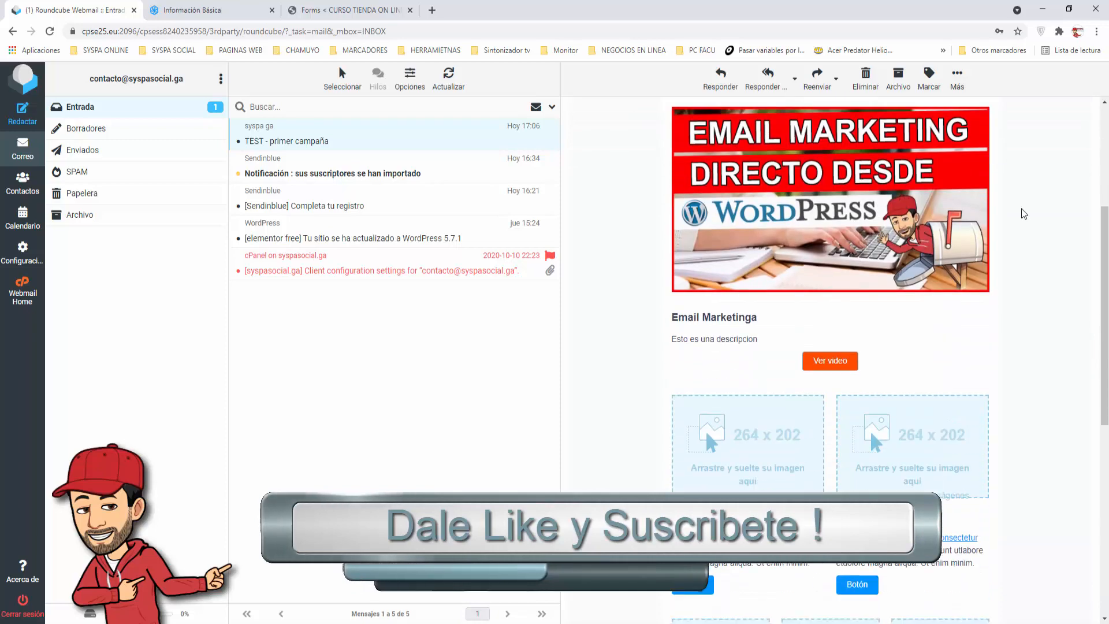
{"action": "scroll", "coordinate": [1024, 214], "scroll_direction": "down", "scroll_amount": 4}
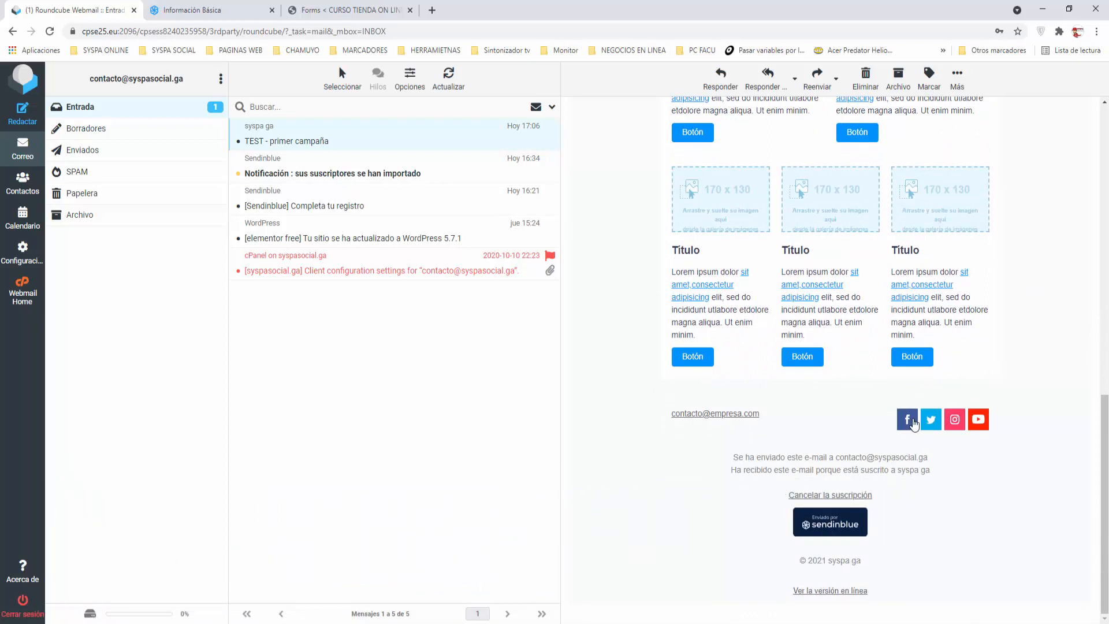
Step: Test the email's Facebook link, close that page, and return to Sendinblue's confirmation page
{"action": "left_click", "coordinate": [910, 421]}
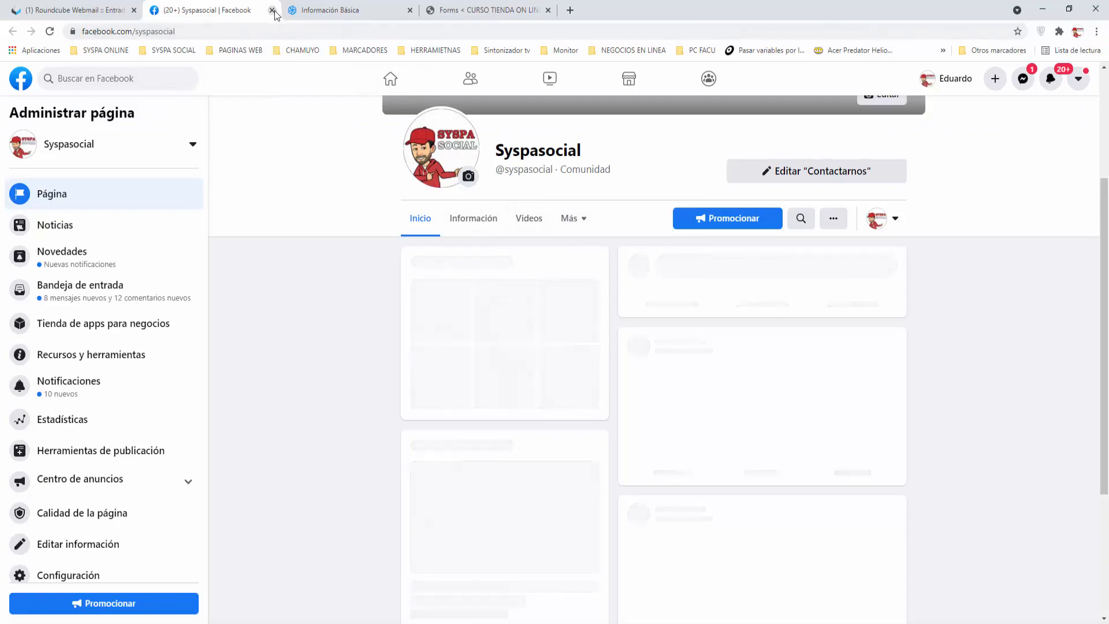
{"action": "key", "text": "ctrl+w"}
{"action": "key", "text": "ctrl+Tab"}
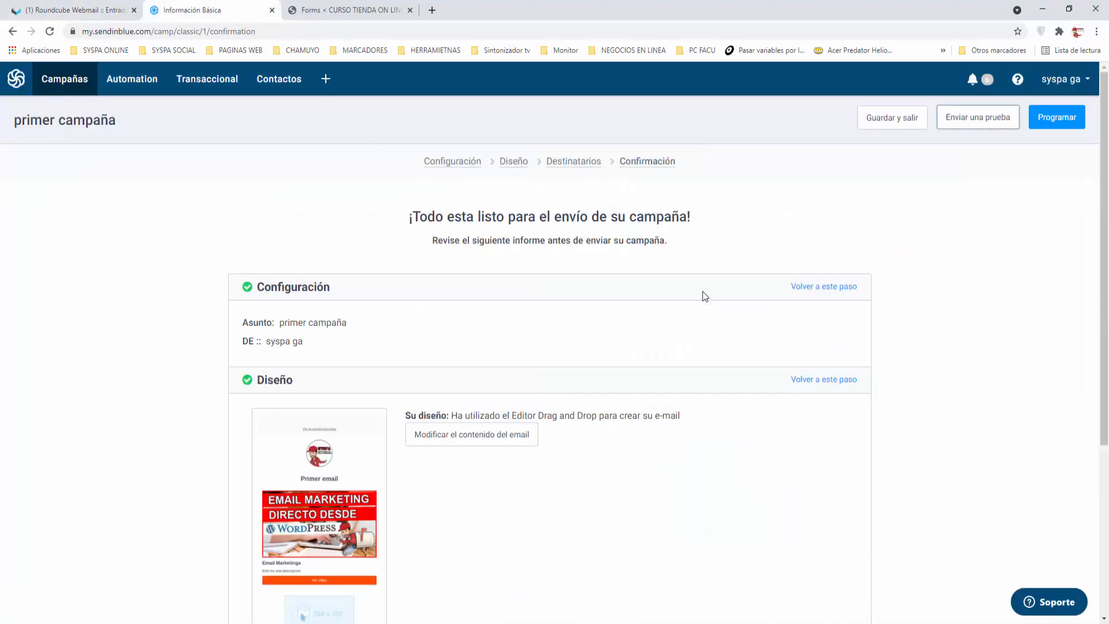
{"action": "key", "text": "ctrl+shift+Tab"}
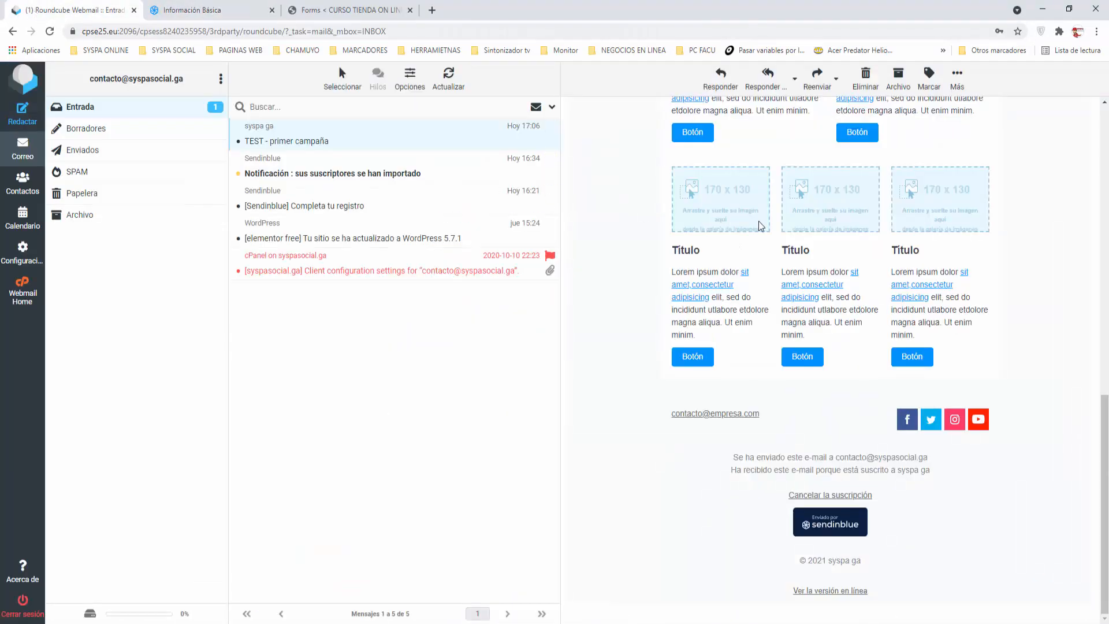
{"action": "scroll", "coordinate": [1060, 451], "scroll_direction": "up", "scroll_amount": 9}
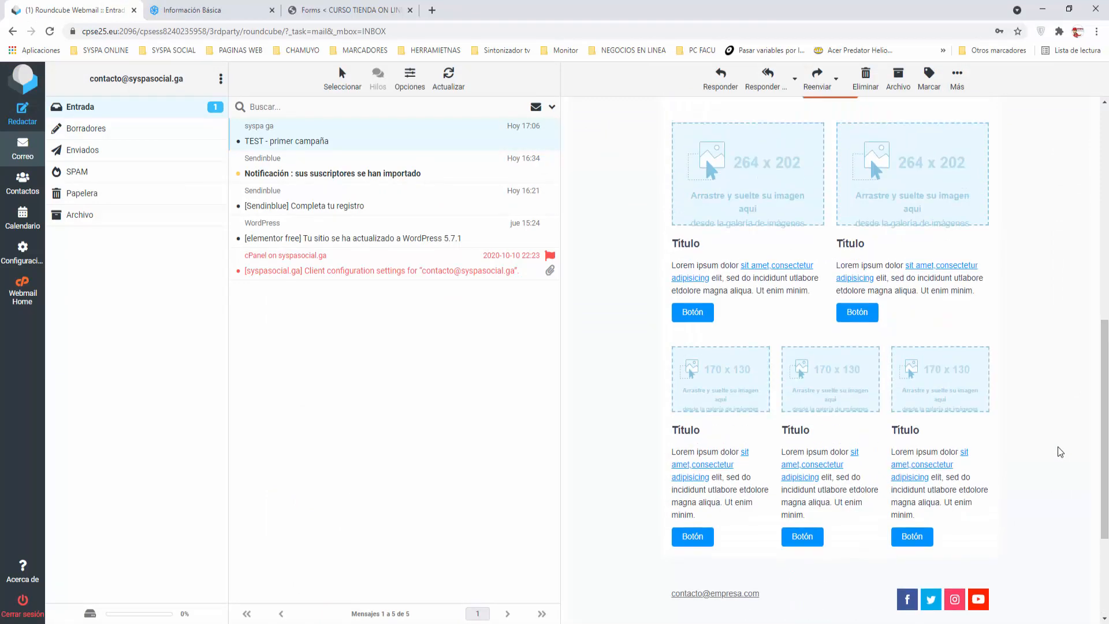
{"action": "scroll", "coordinate": [1059, 451], "scroll_direction": "up", "scroll_amount": 2}
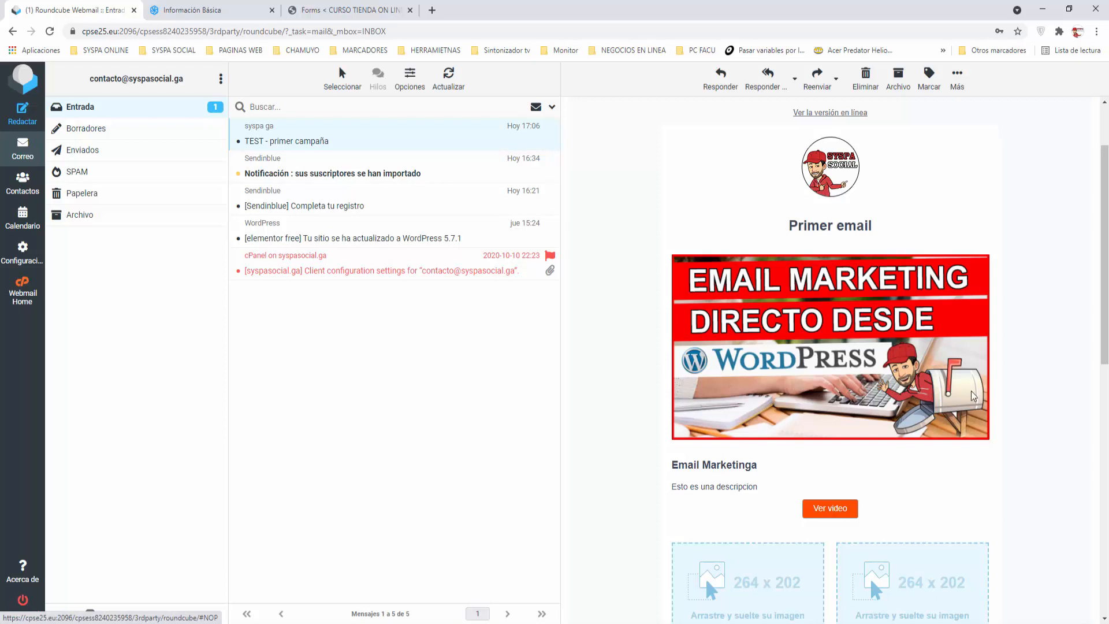
{"action": "scroll", "coordinate": [973, 393], "scroll_direction": "up", "scroll_amount": 2}
{"action": "left_click", "coordinate": [195, 10]}
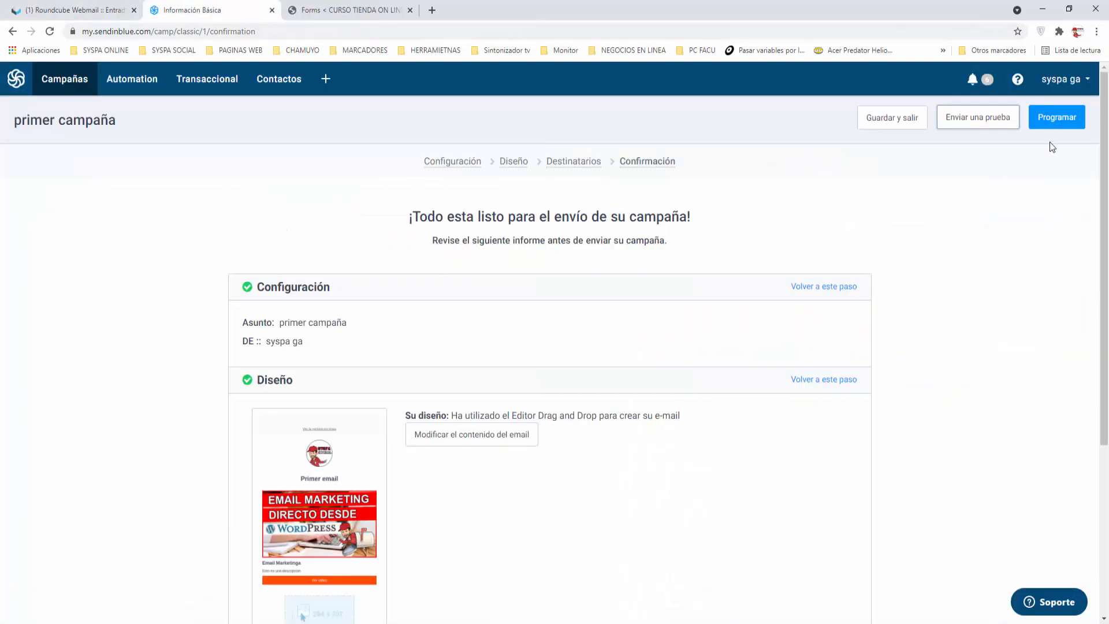
Step: Send primer campaña right now using Programar > Enviar ahora and confirm
{"action": "left_click", "coordinate": [1063, 121]}
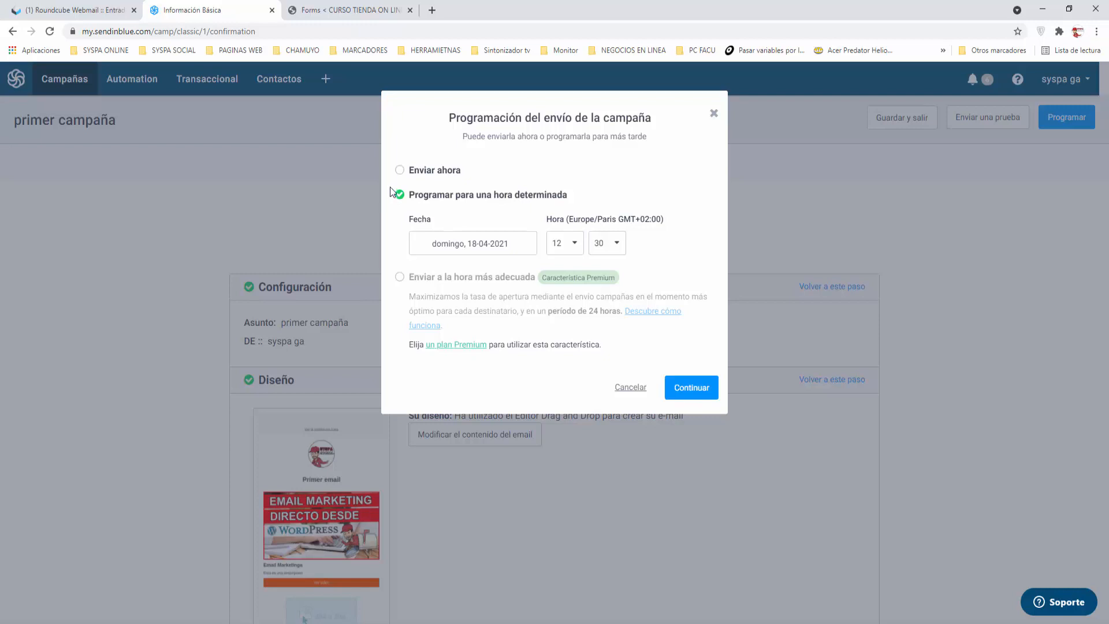
{"action": "left_click", "coordinate": [401, 172]}
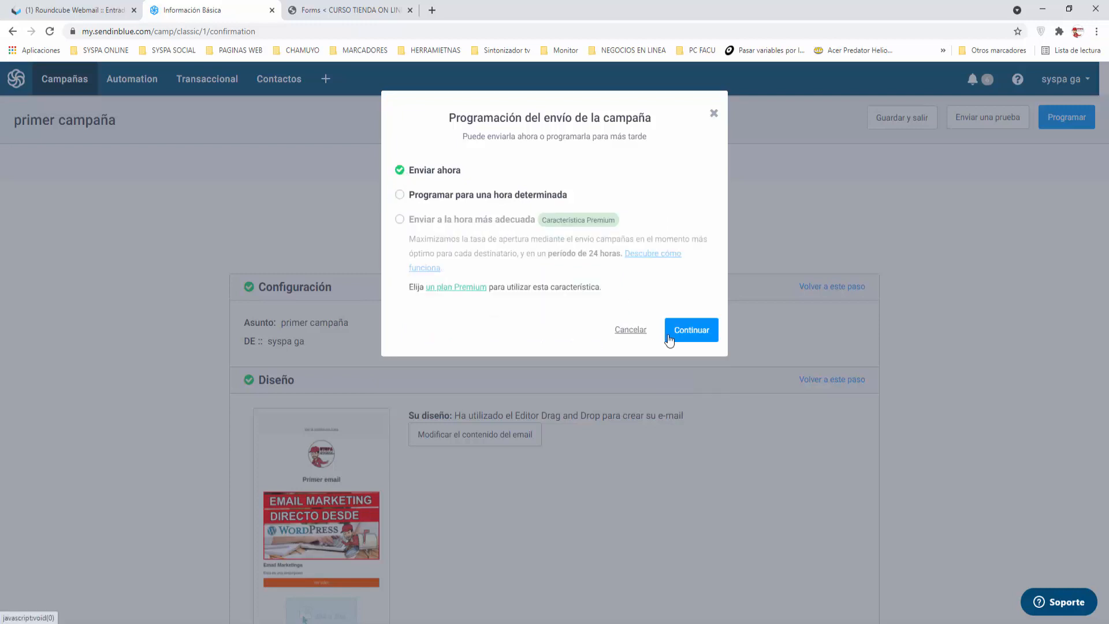
{"action": "left_click", "coordinate": [690, 338]}
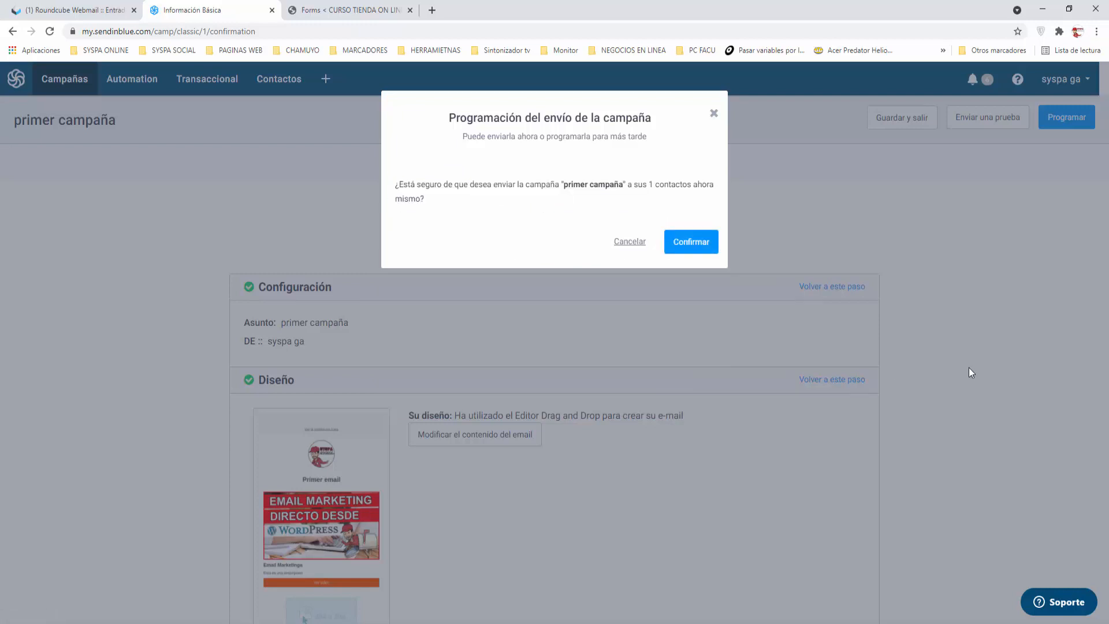
{"action": "left_click", "coordinate": [703, 241]}
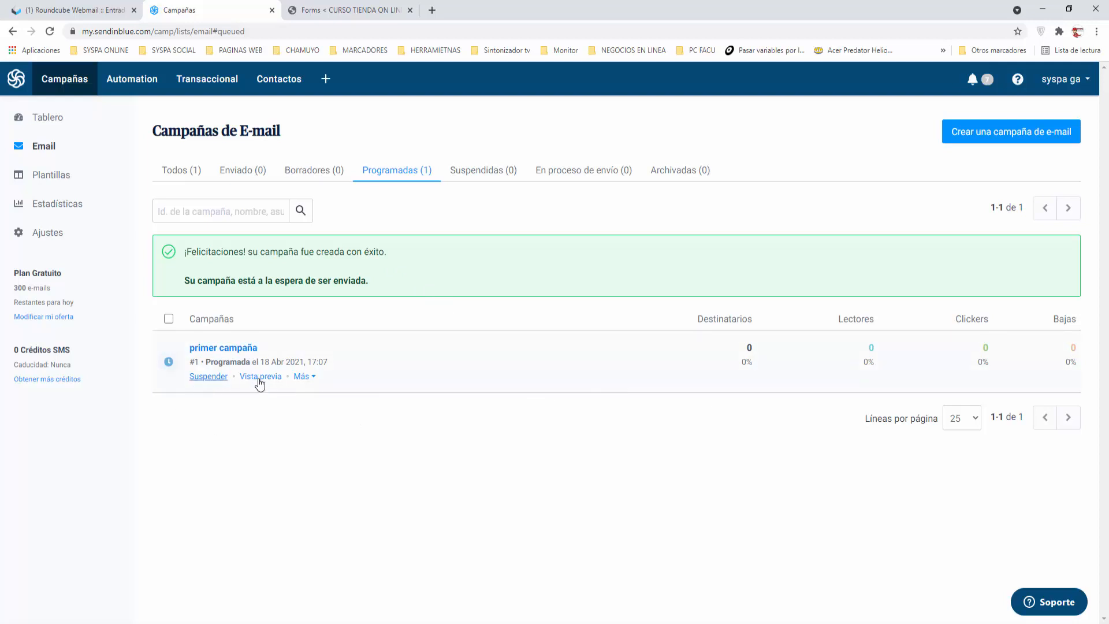
Step: Open the Reporte for primer campaña, step through its welcome tour and dismiss it
{"action": "left_click", "coordinate": [305, 377]}
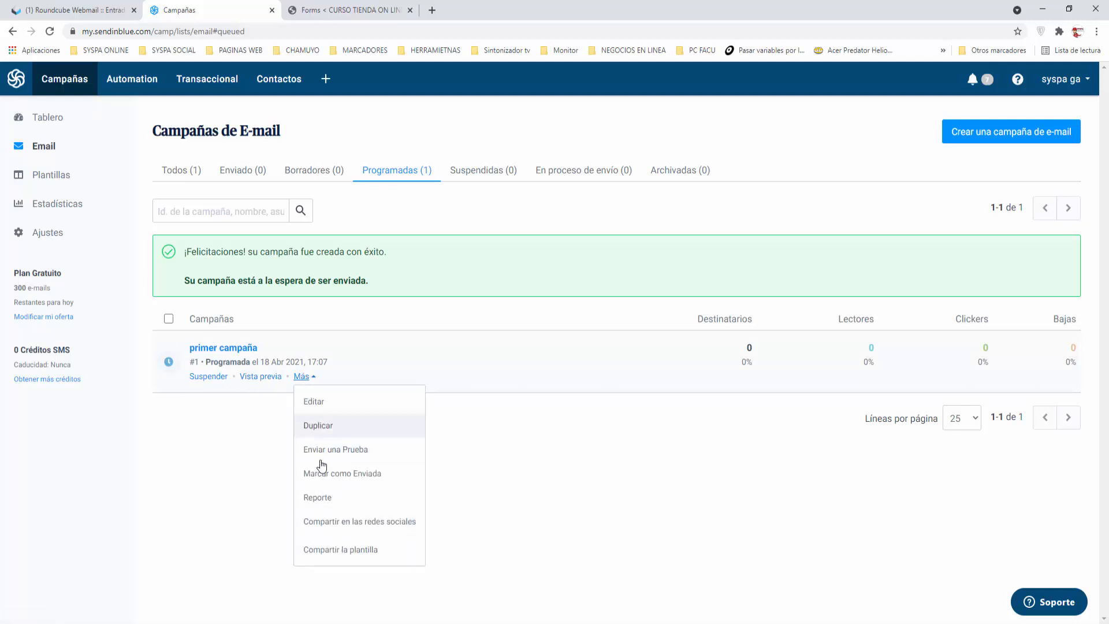
{"action": "left_click", "coordinate": [312, 505]}
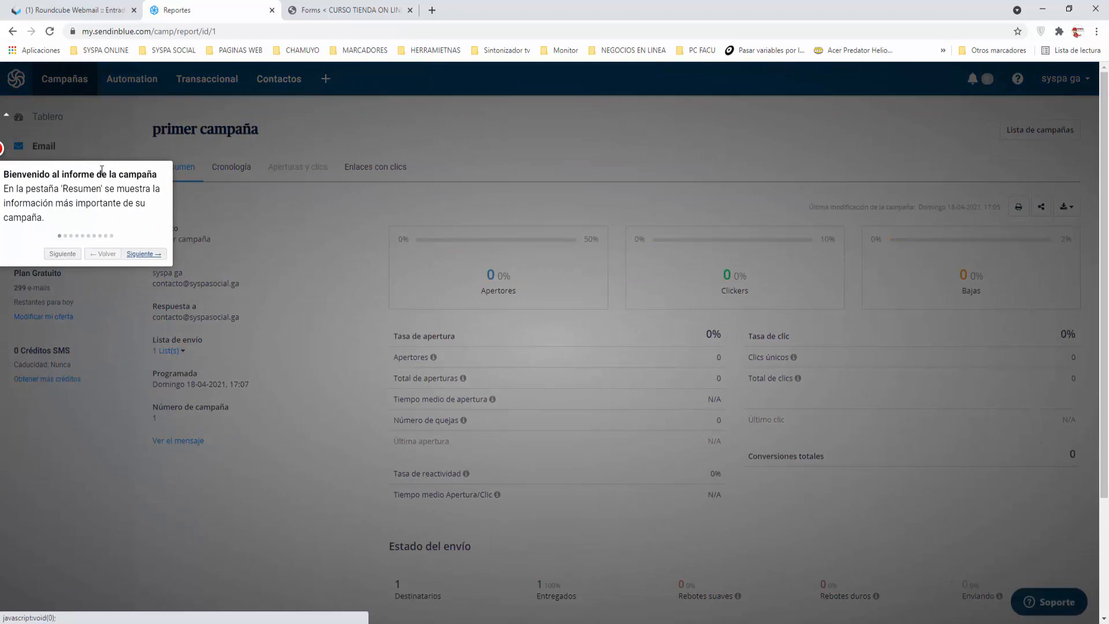
{"action": "left_click", "coordinate": [145, 255]}
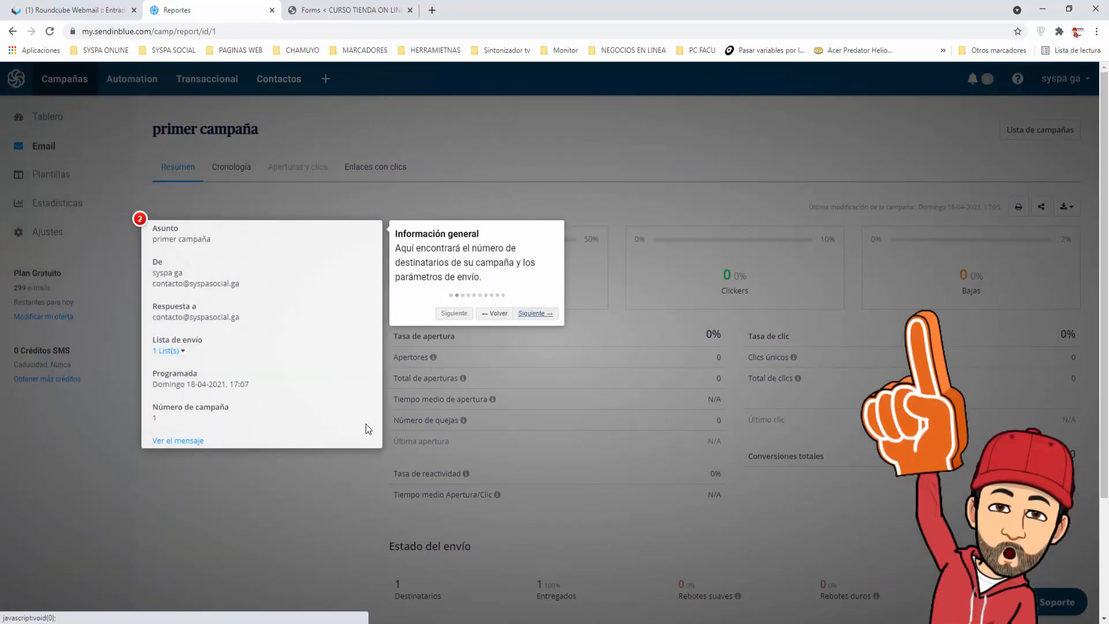
{"action": "left_click", "coordinate": [538, 320]}
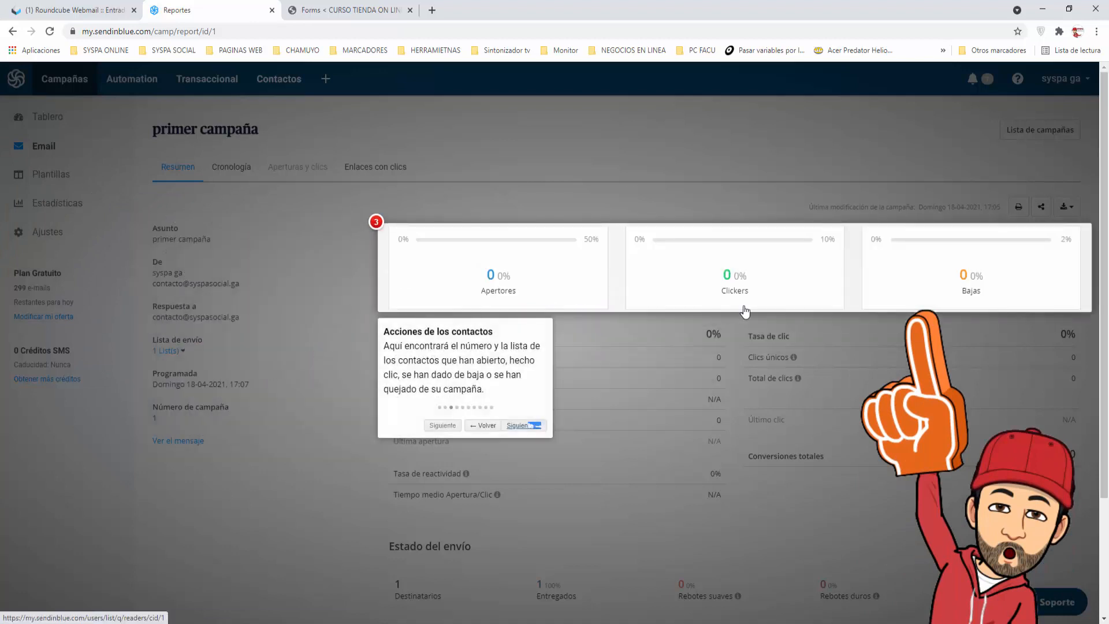
{"action": "left_click", "coordinate": [524, 428]}
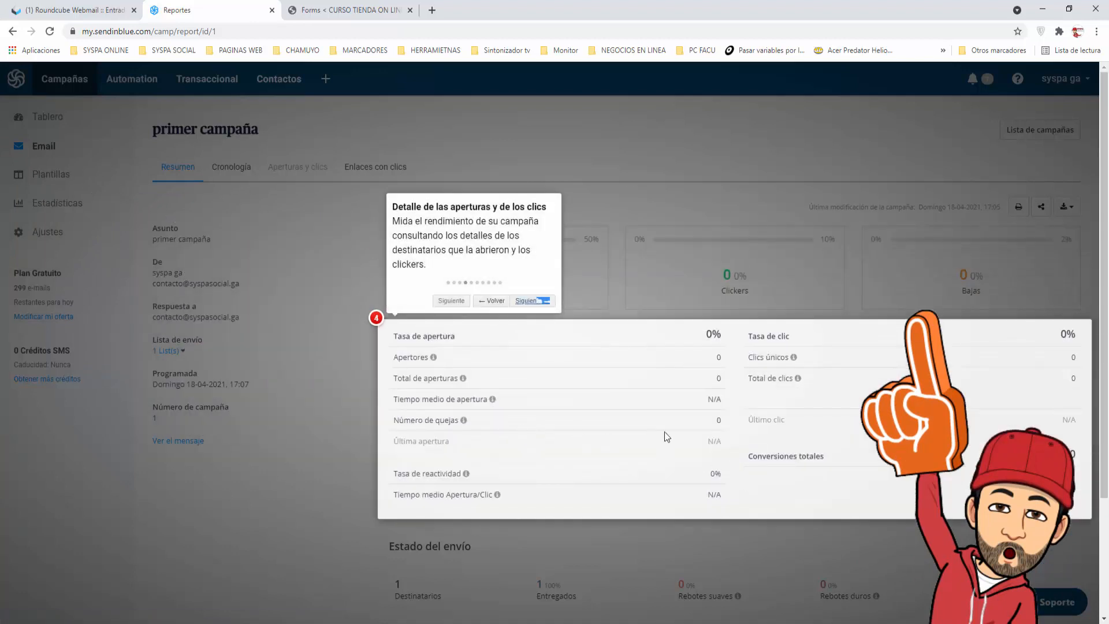
{"action": "left_click", "coordinate": [536, 306]}
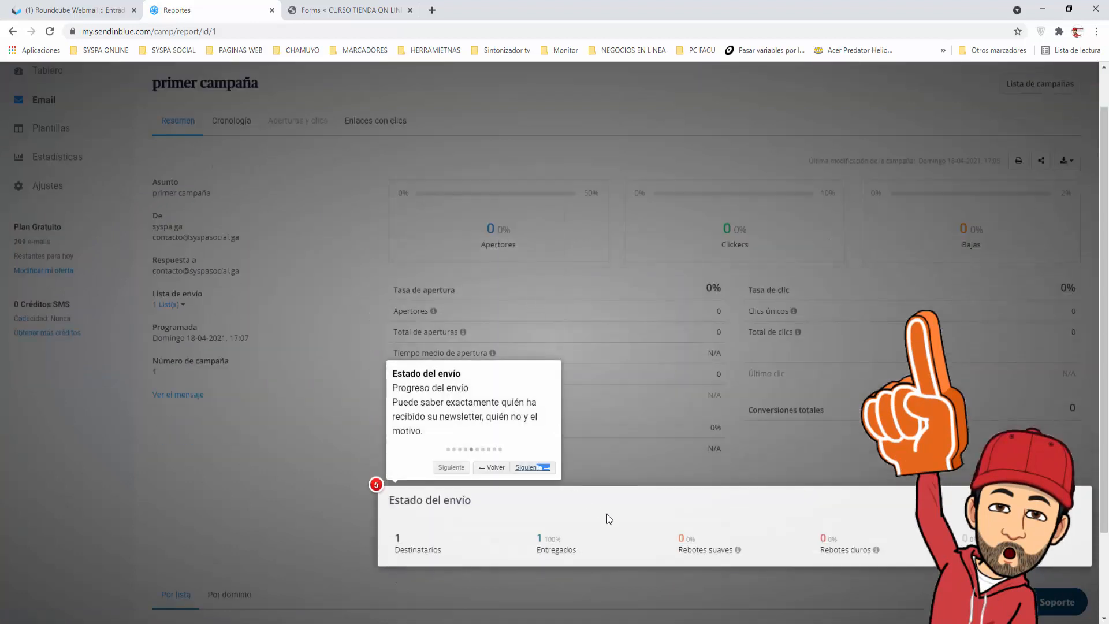
{"action": "left_click", "coordinate": [532, 468]}
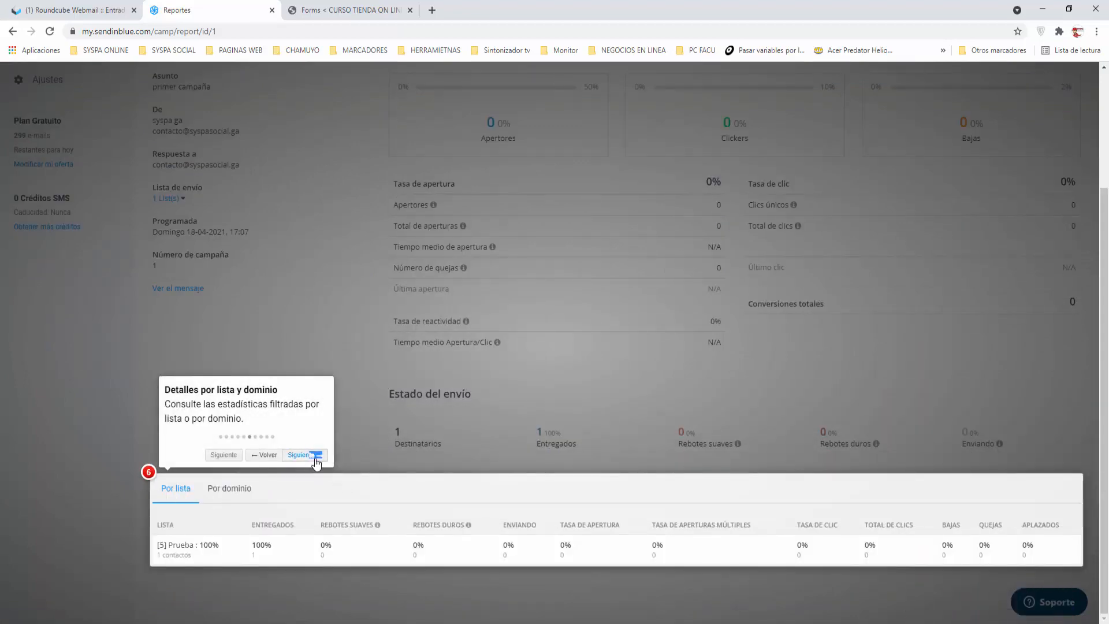
{"action": "left_click", "coordinate": [305, 456]}
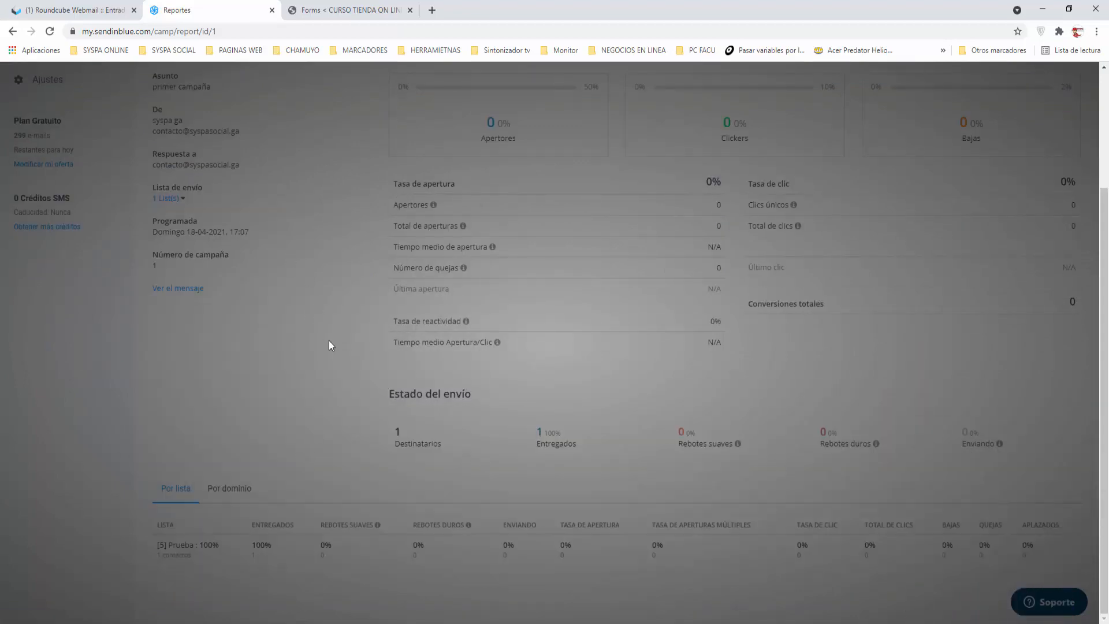
{"action": "left_click", "coordinate": [149, 147]}
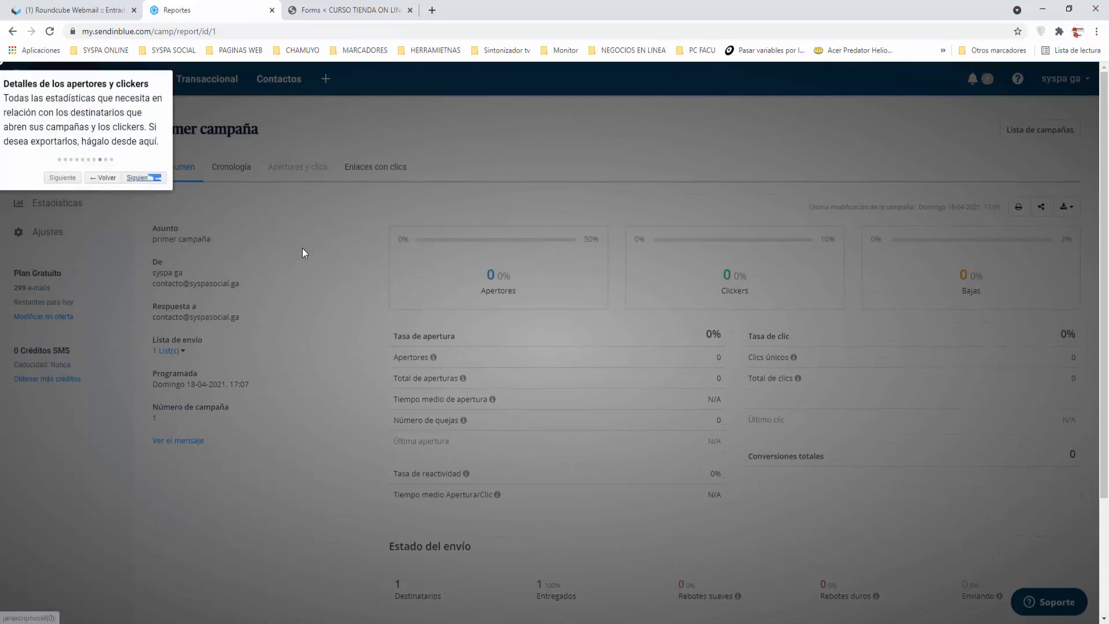
{"action": "left_click", "coordinate": [145, 178]}
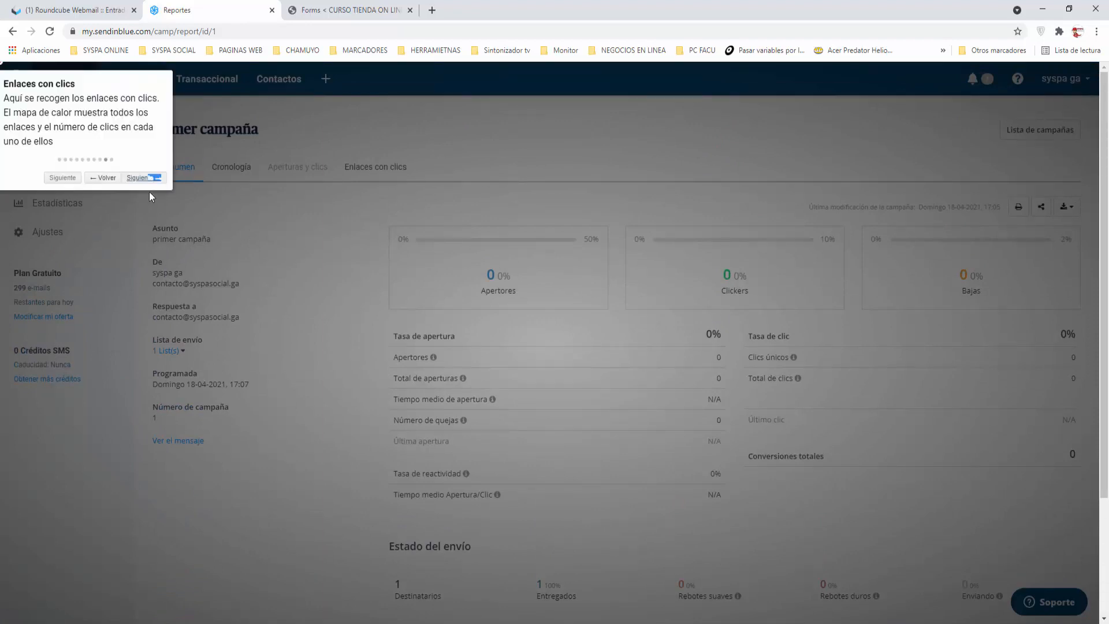
{"action": "left_click", "coordinate": [996, 309]}
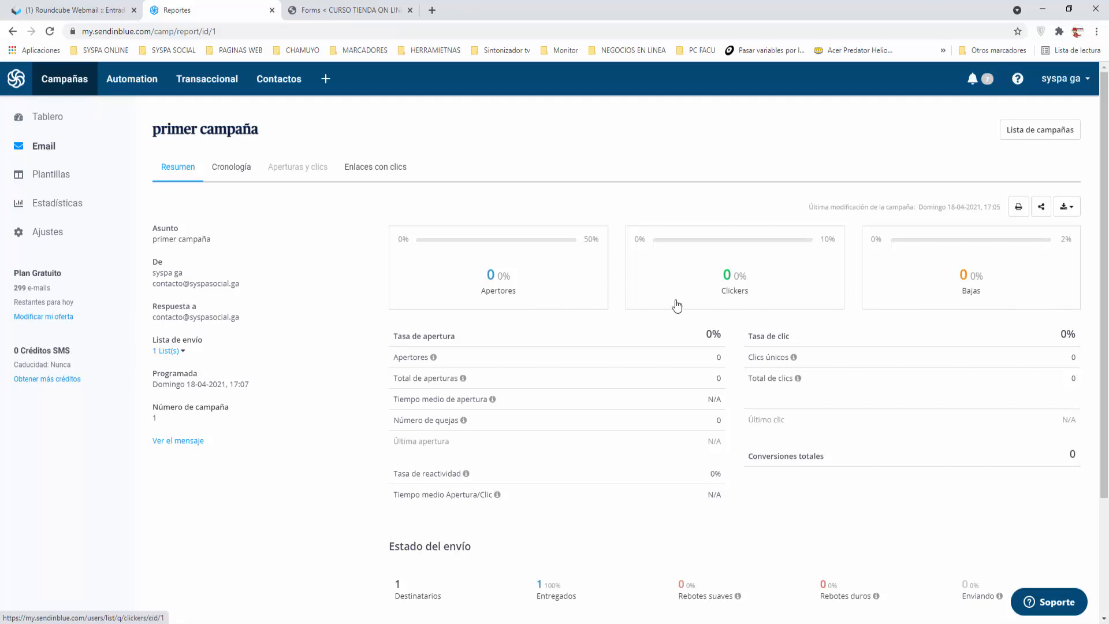
{"action": "scroll", "coordinate": [643, 370], "scroll_direction": "down", "scroll_amount": 3}
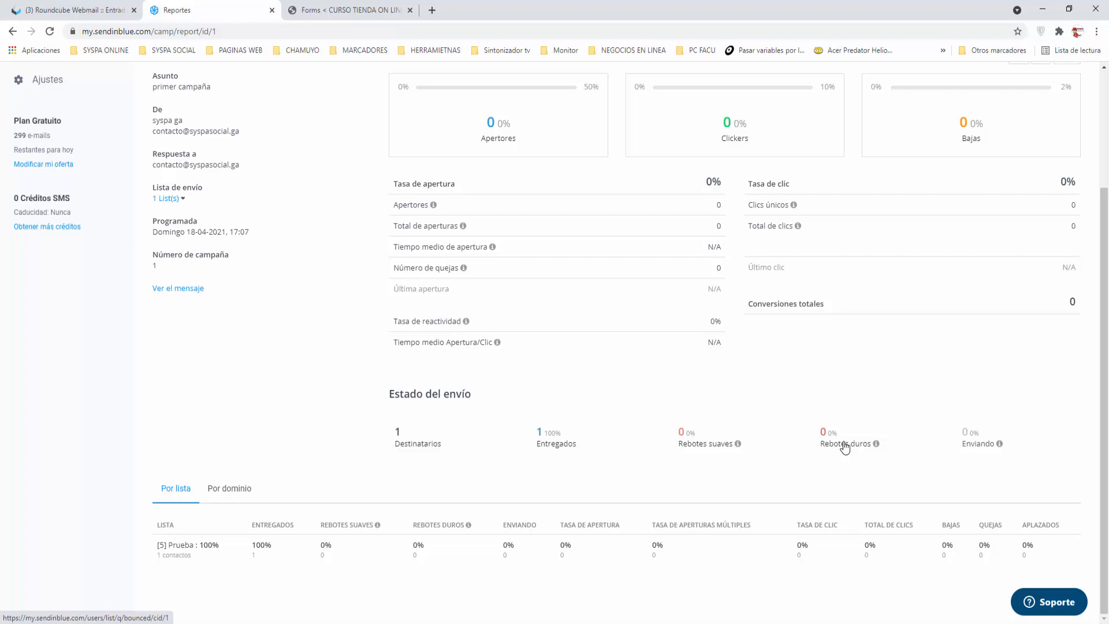
{"action": "scroll", "coordinate": [845, 447], "scroll_direction": "up", "scroll_amount": 3}
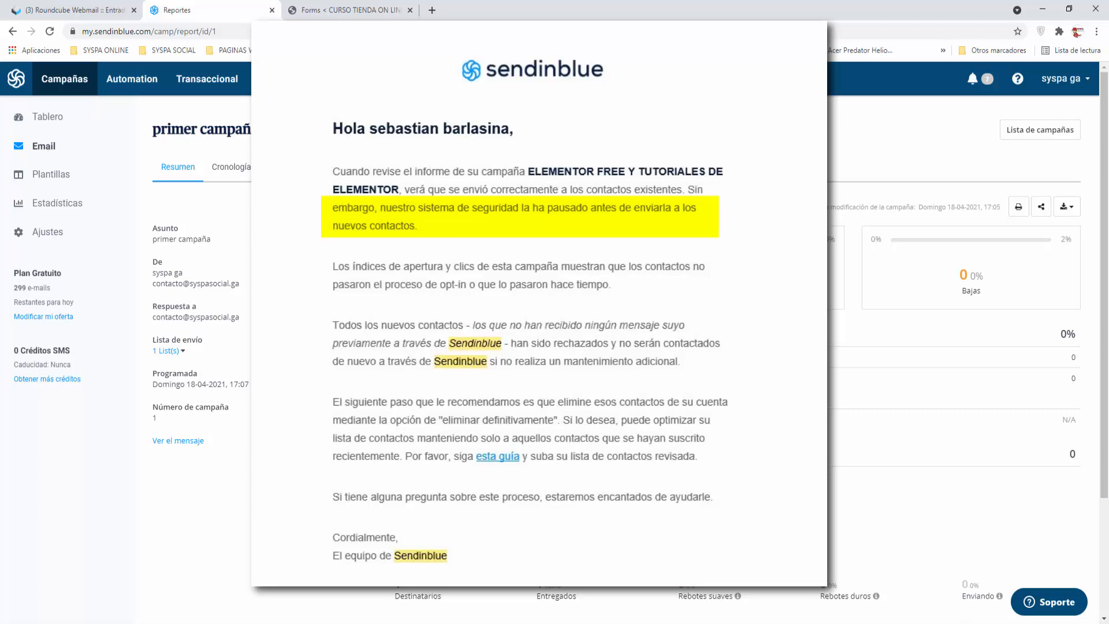
{"action": "scroll", "coordinate": [555, 331], "scroll_direction": "down", "scroll_amount": 2}
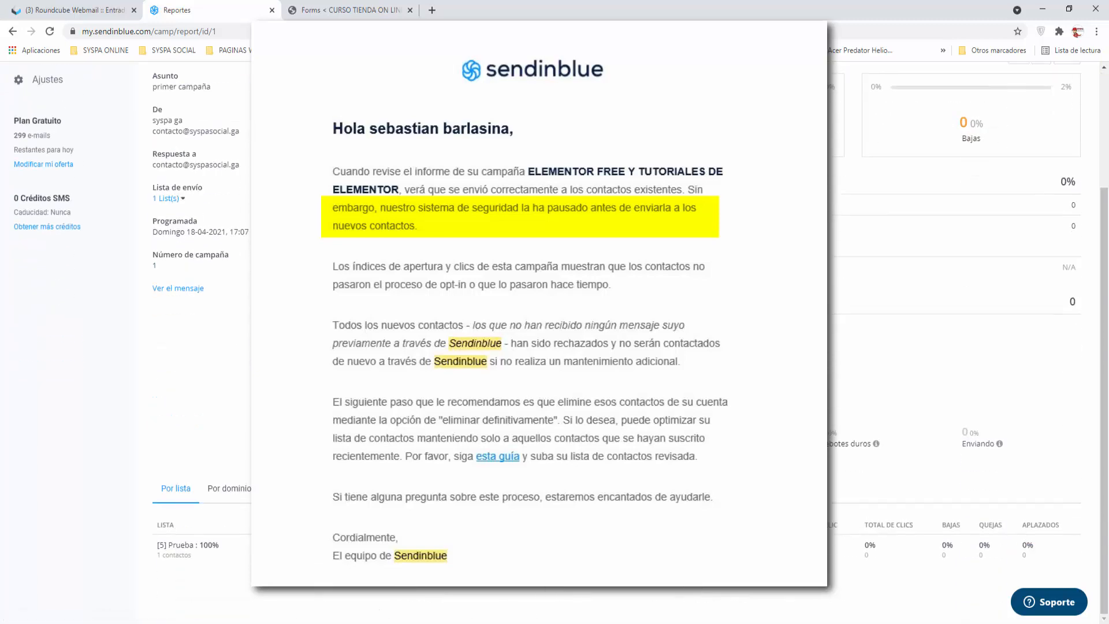
{"action": "scroll", "coordinate": [396, 293], "scroll_direction": "up", "scroll_amount": 2}
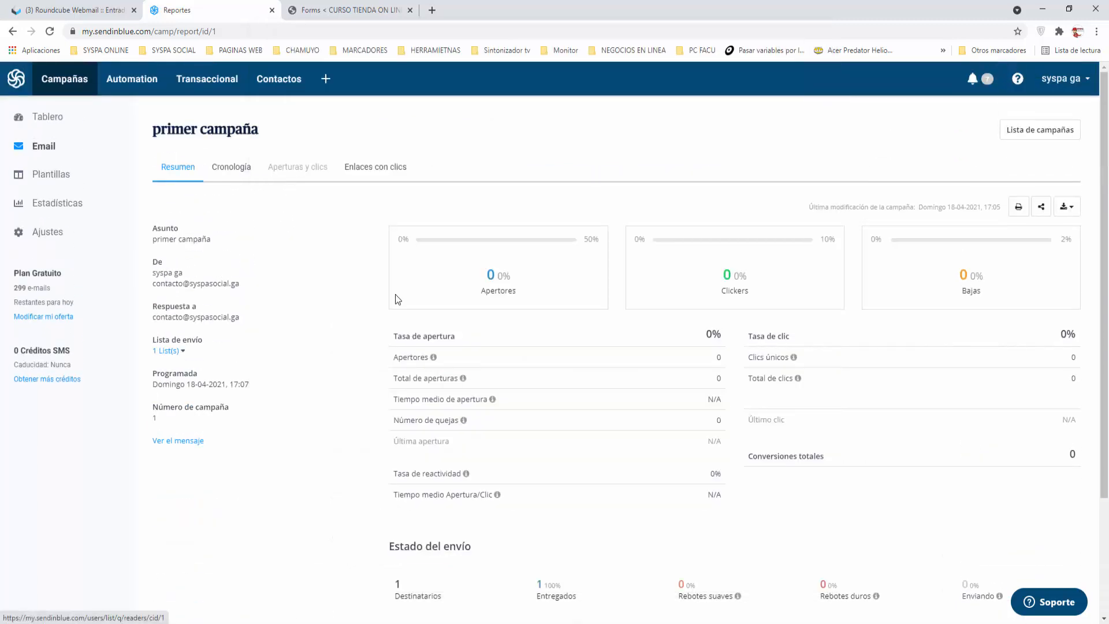